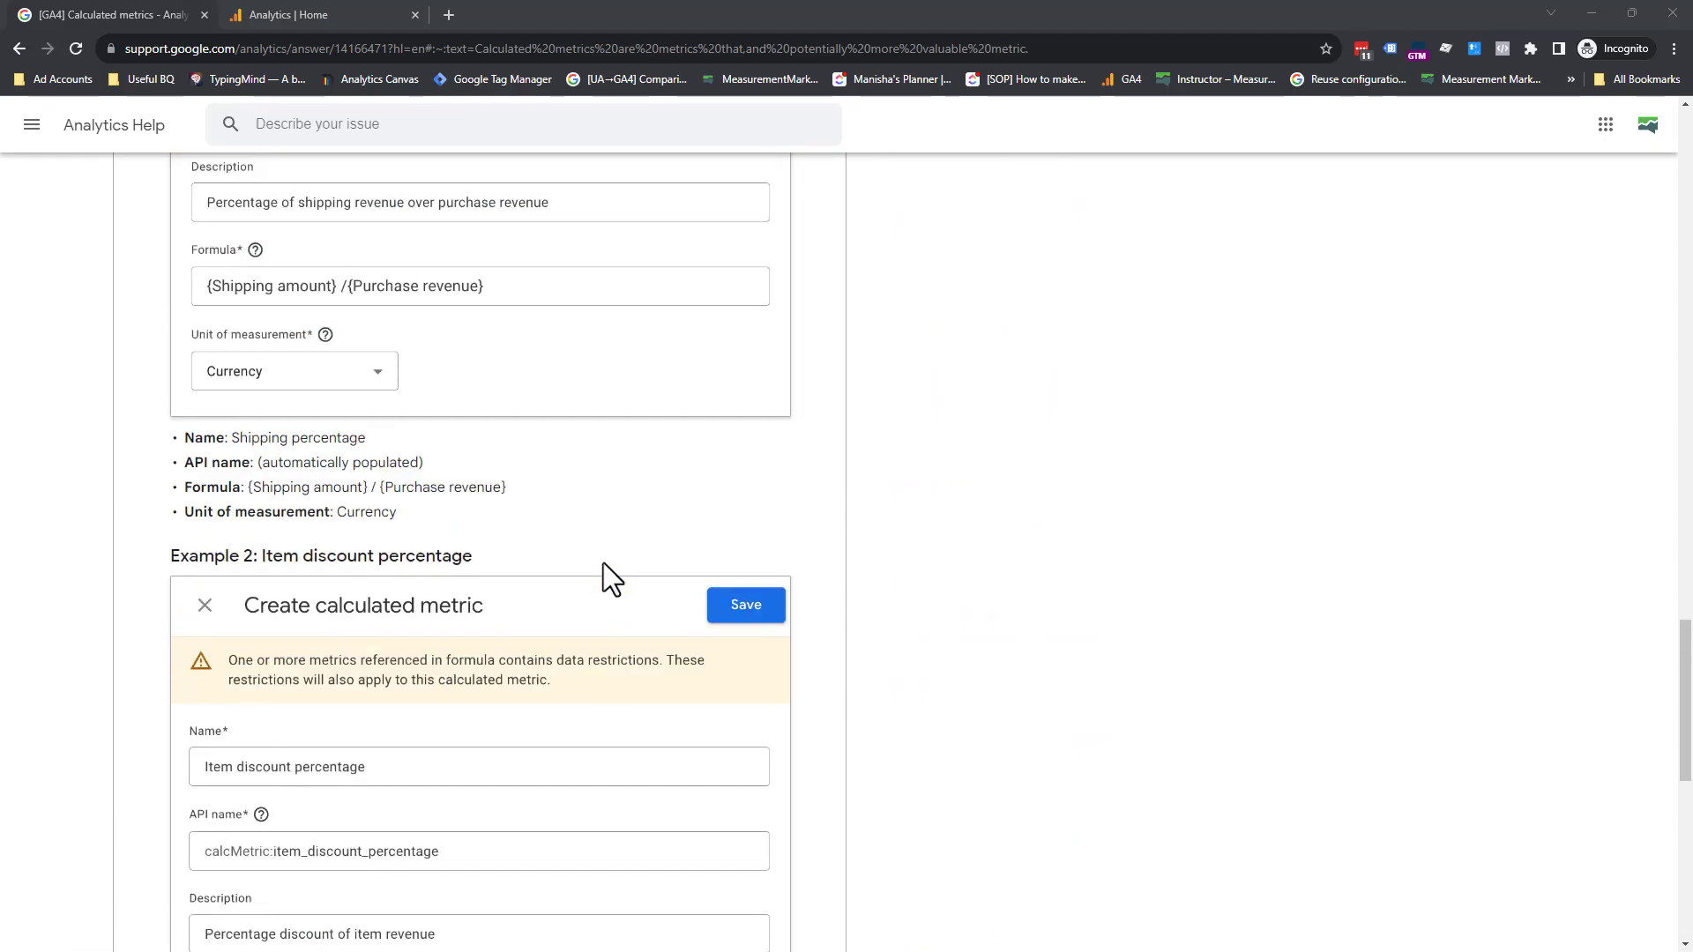
Examine the calculated metric use cases for shipping percentage and item discount percentage in the Analytics Help article.
scroll(600, 554, "down", 10)
scroll(600, 554, "down", 10)
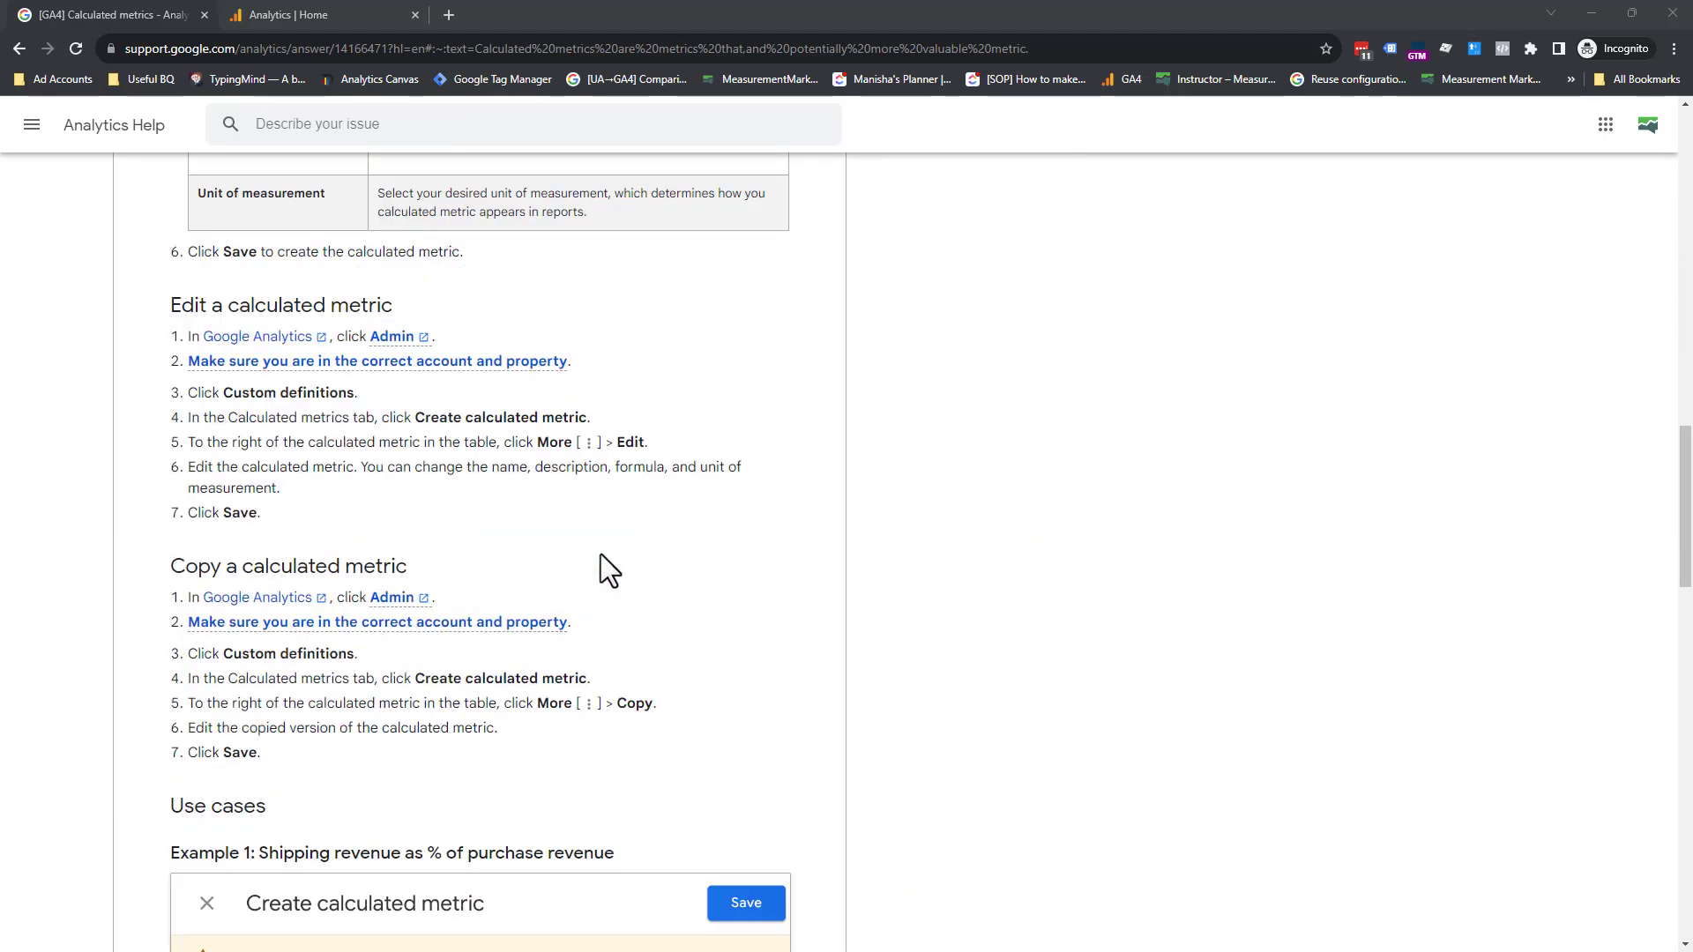
scroll(590, 494, "up", 7)
scroll(530, 663, "down", 9)
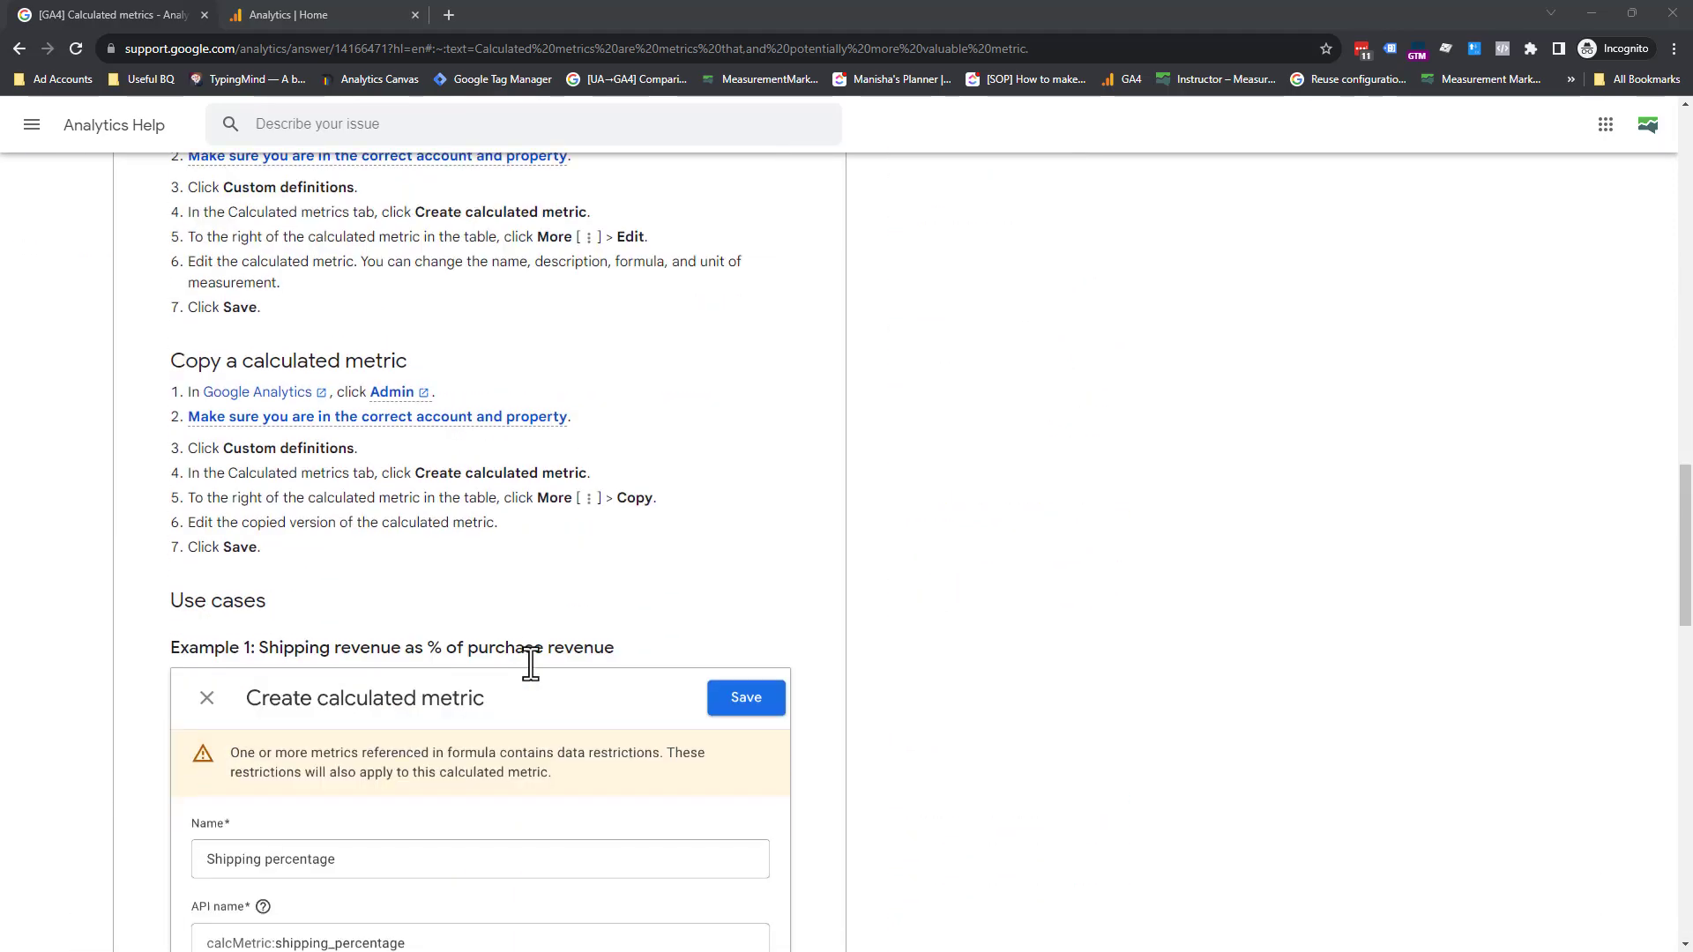
scroll(547, 714, "down", 18)
scroll(551, 706, "up", 20)
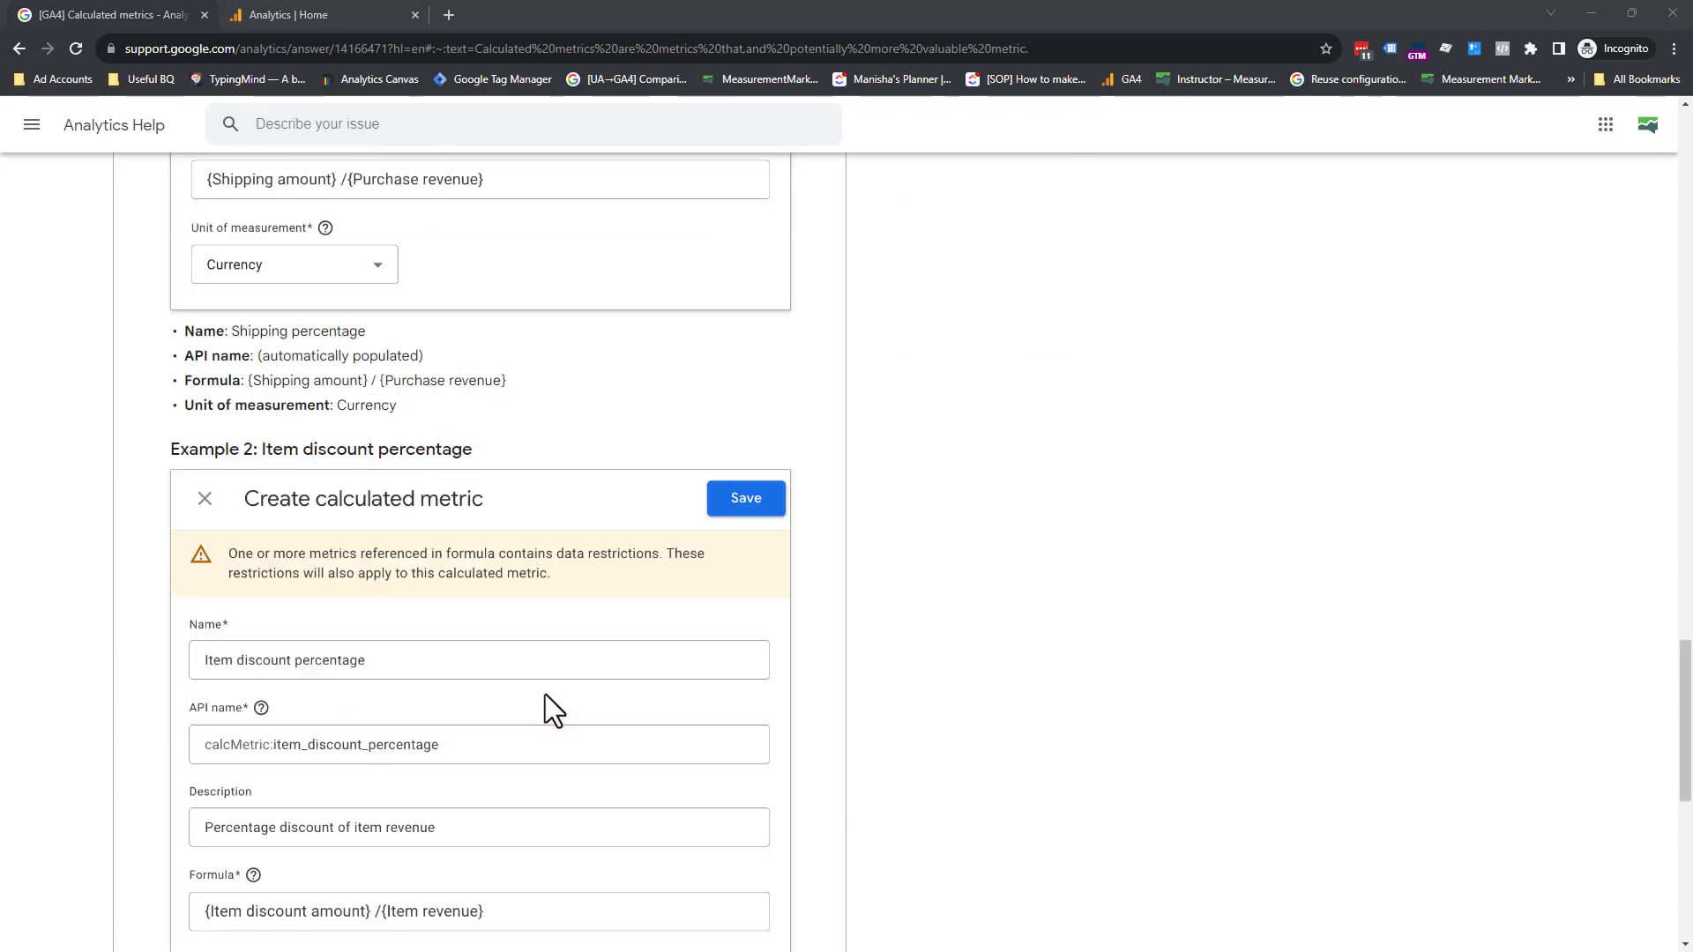
scroll(542, 690, "down", 9)
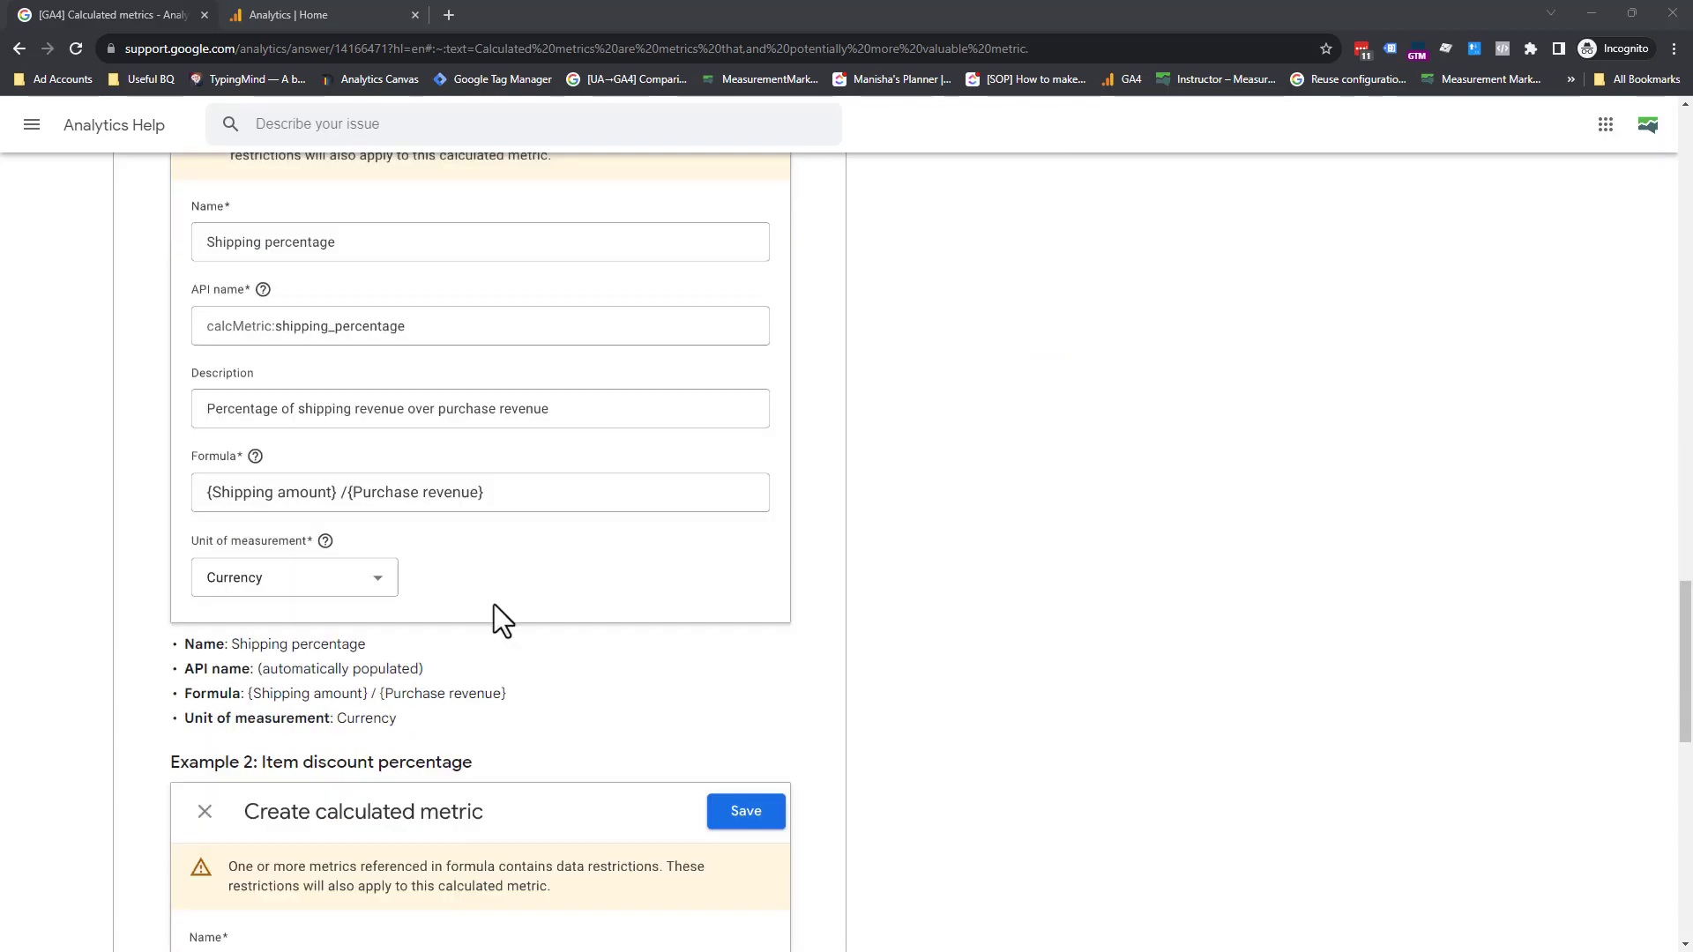
Switch to Google Analytics and open the calculated metrics list in the property's custom definitions.
left_click(309, 13)
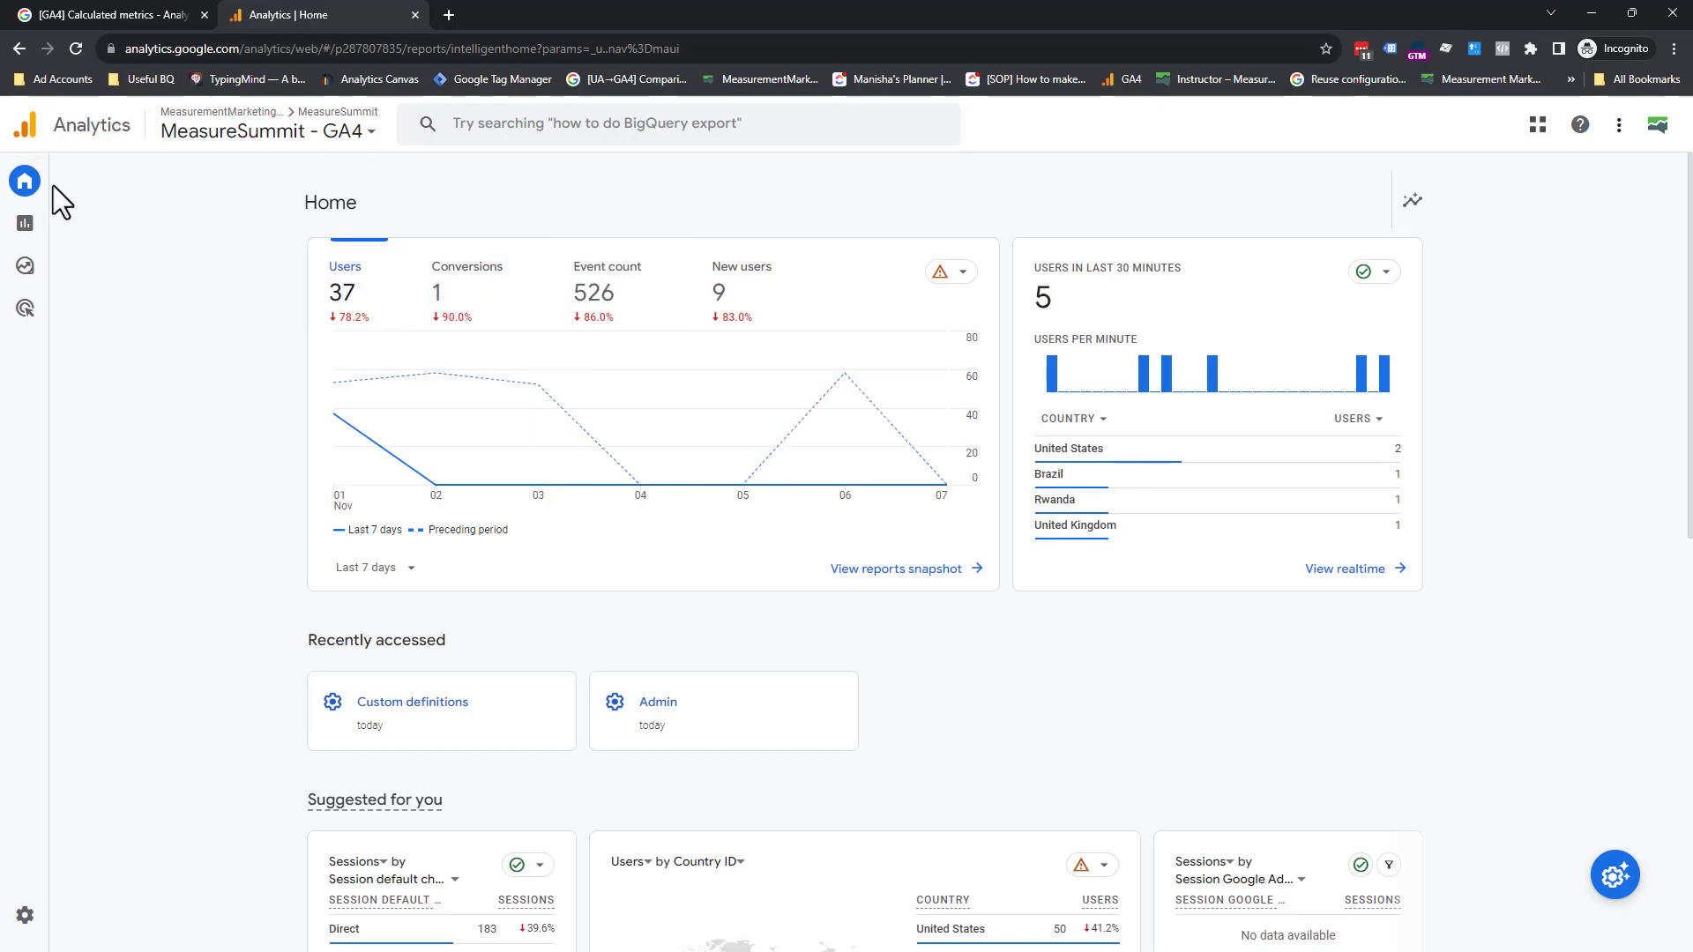
mouse_move(126, 552)
left_click(80, 917)
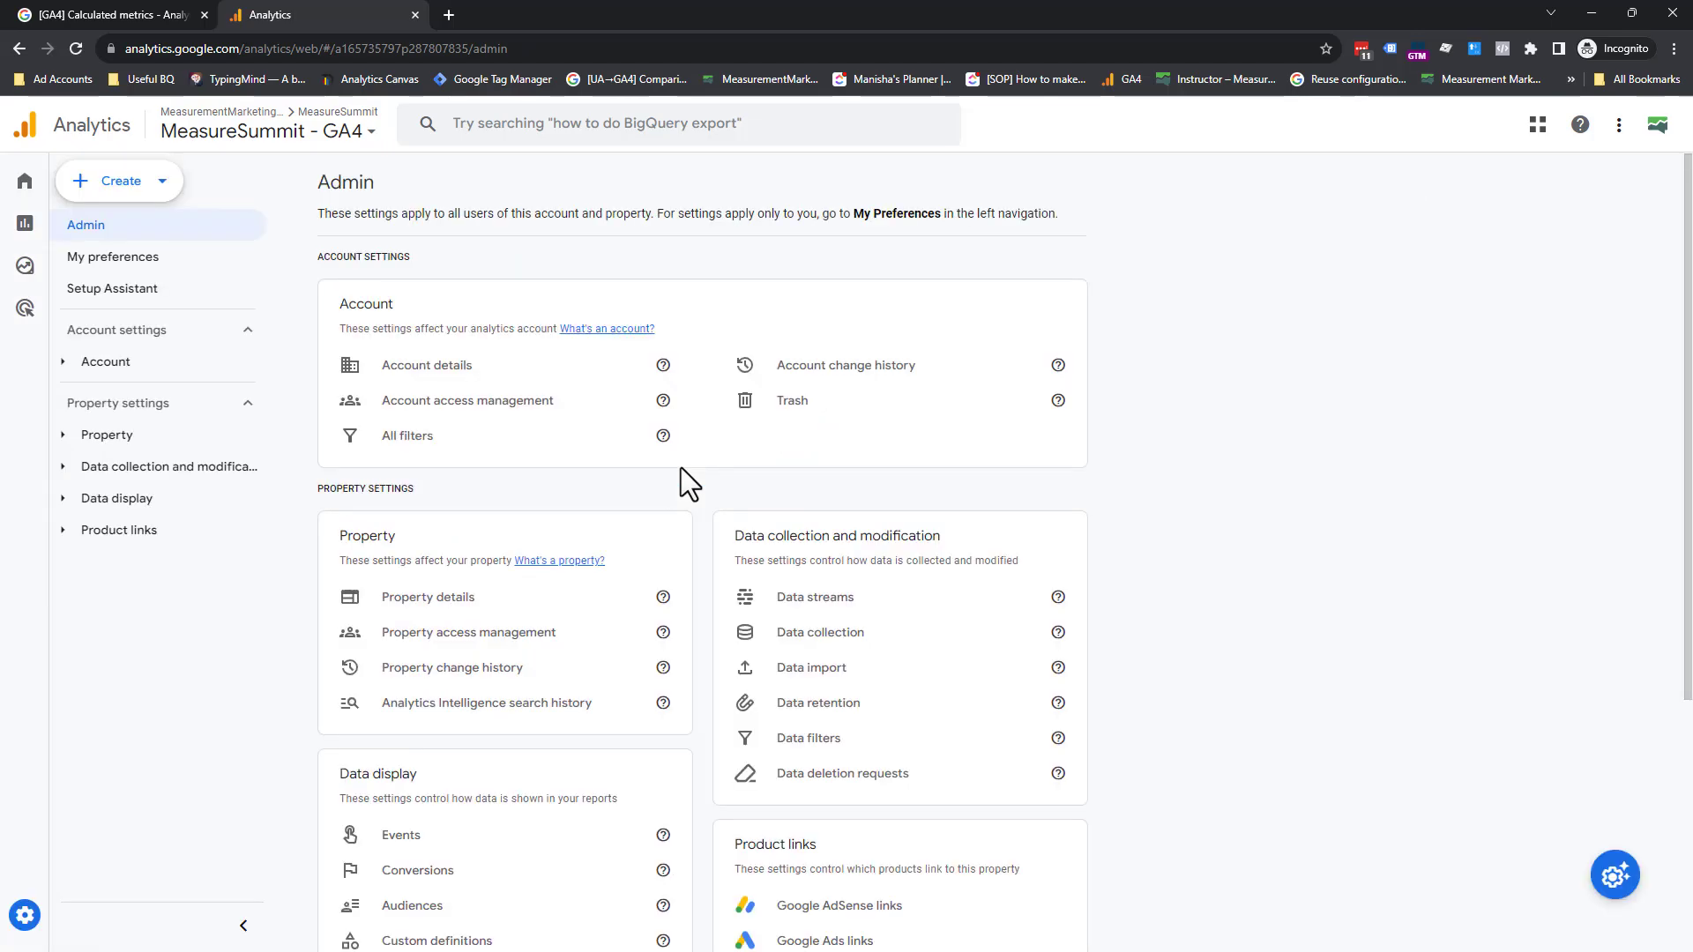
scroll(579, 259, "down", 2)
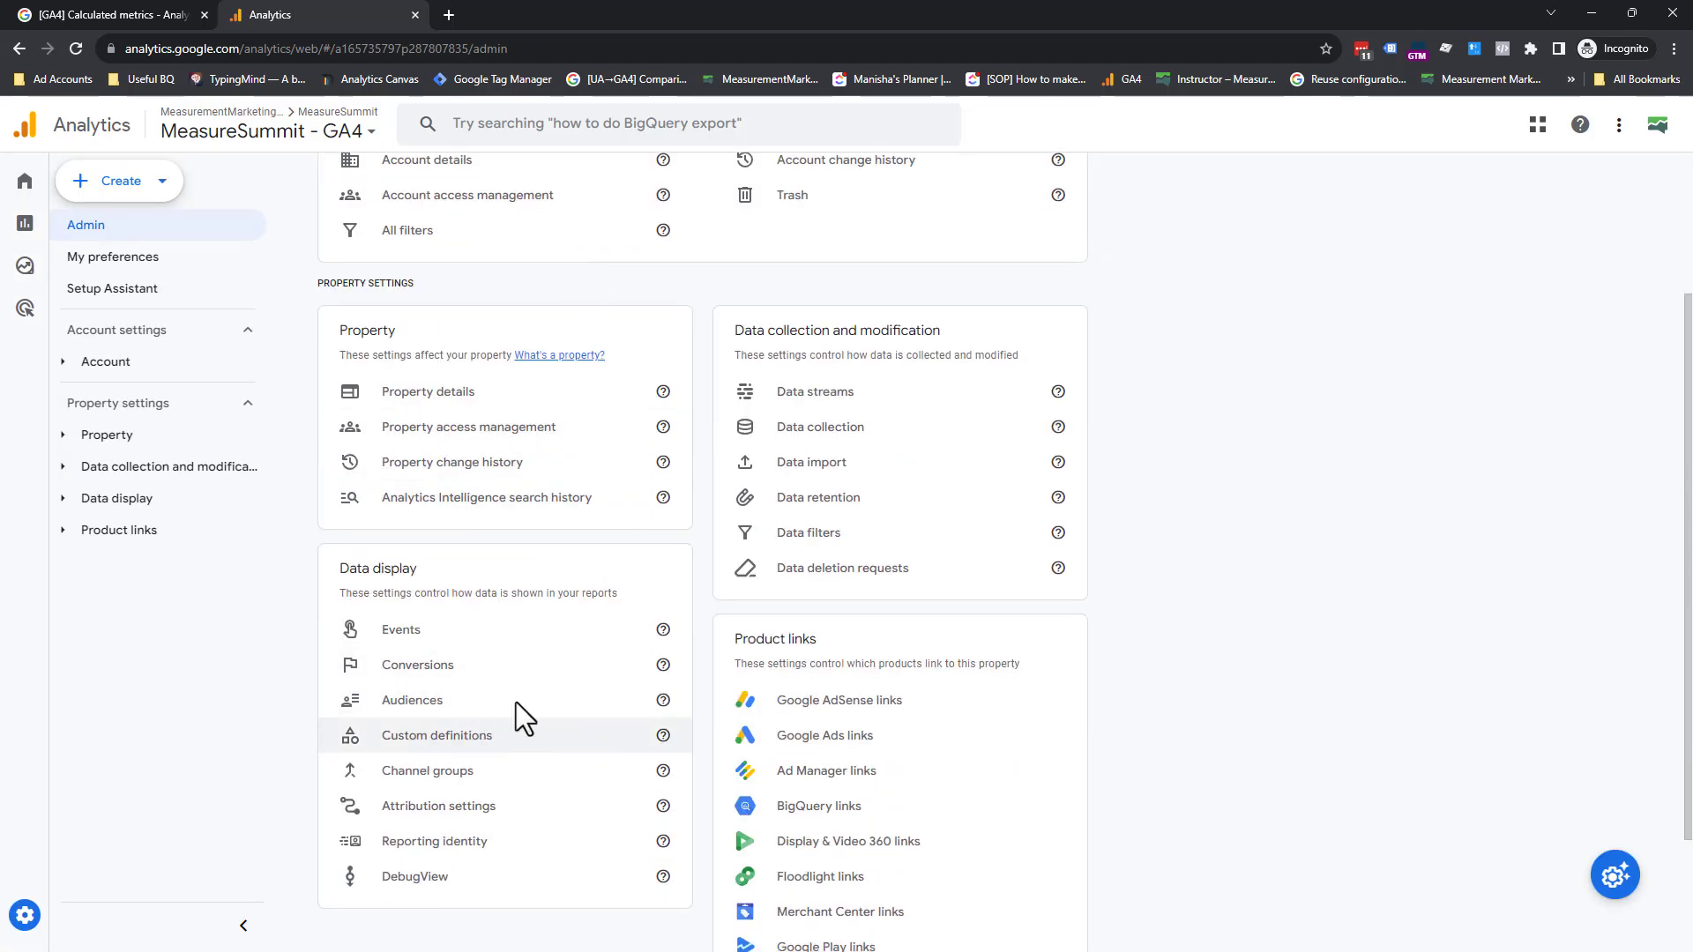
left_click(436, 737)
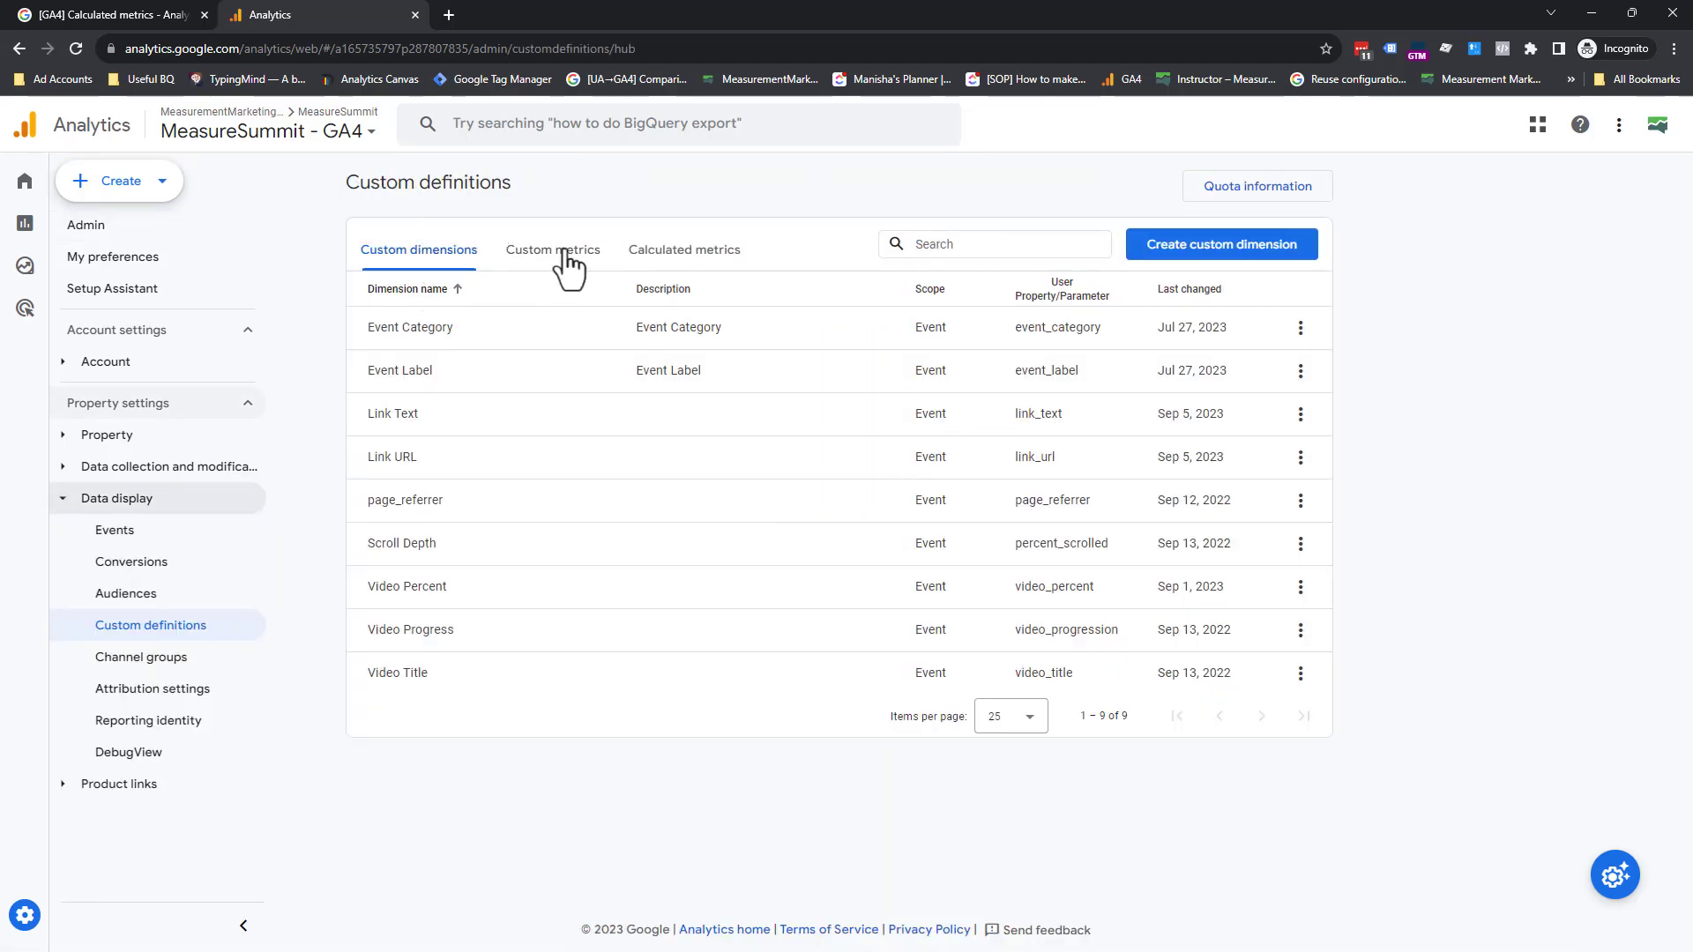
left_click(698, 256)
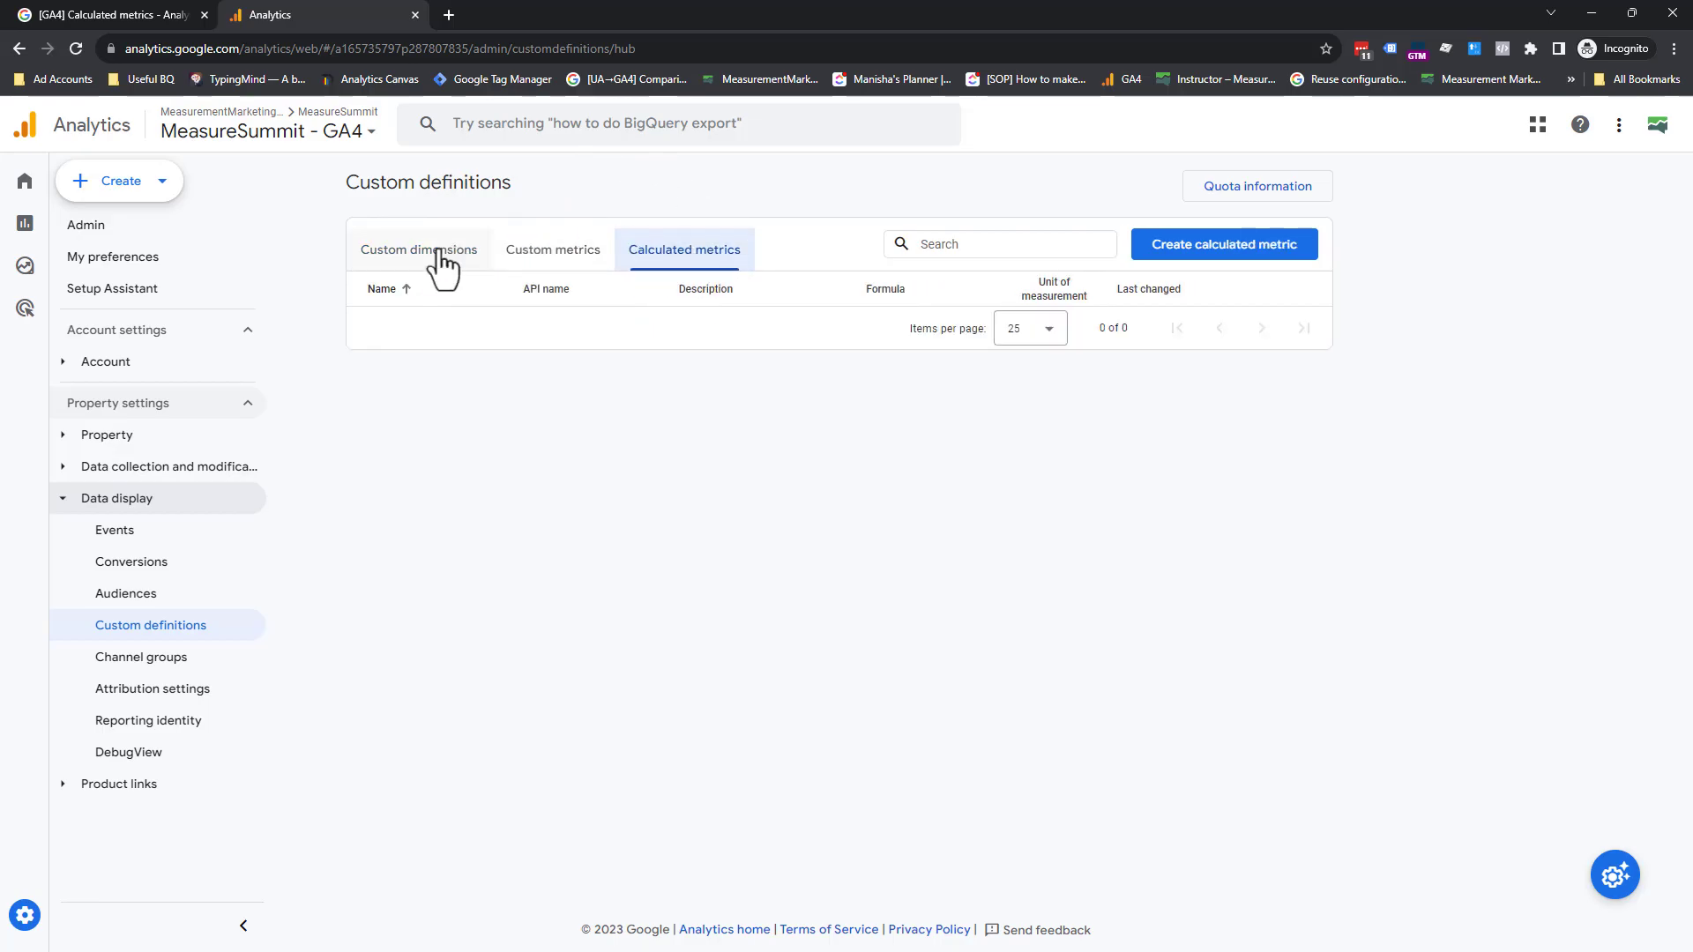
Check the calculated metric quota in the quota information and close it.
left_click(1293, 199)
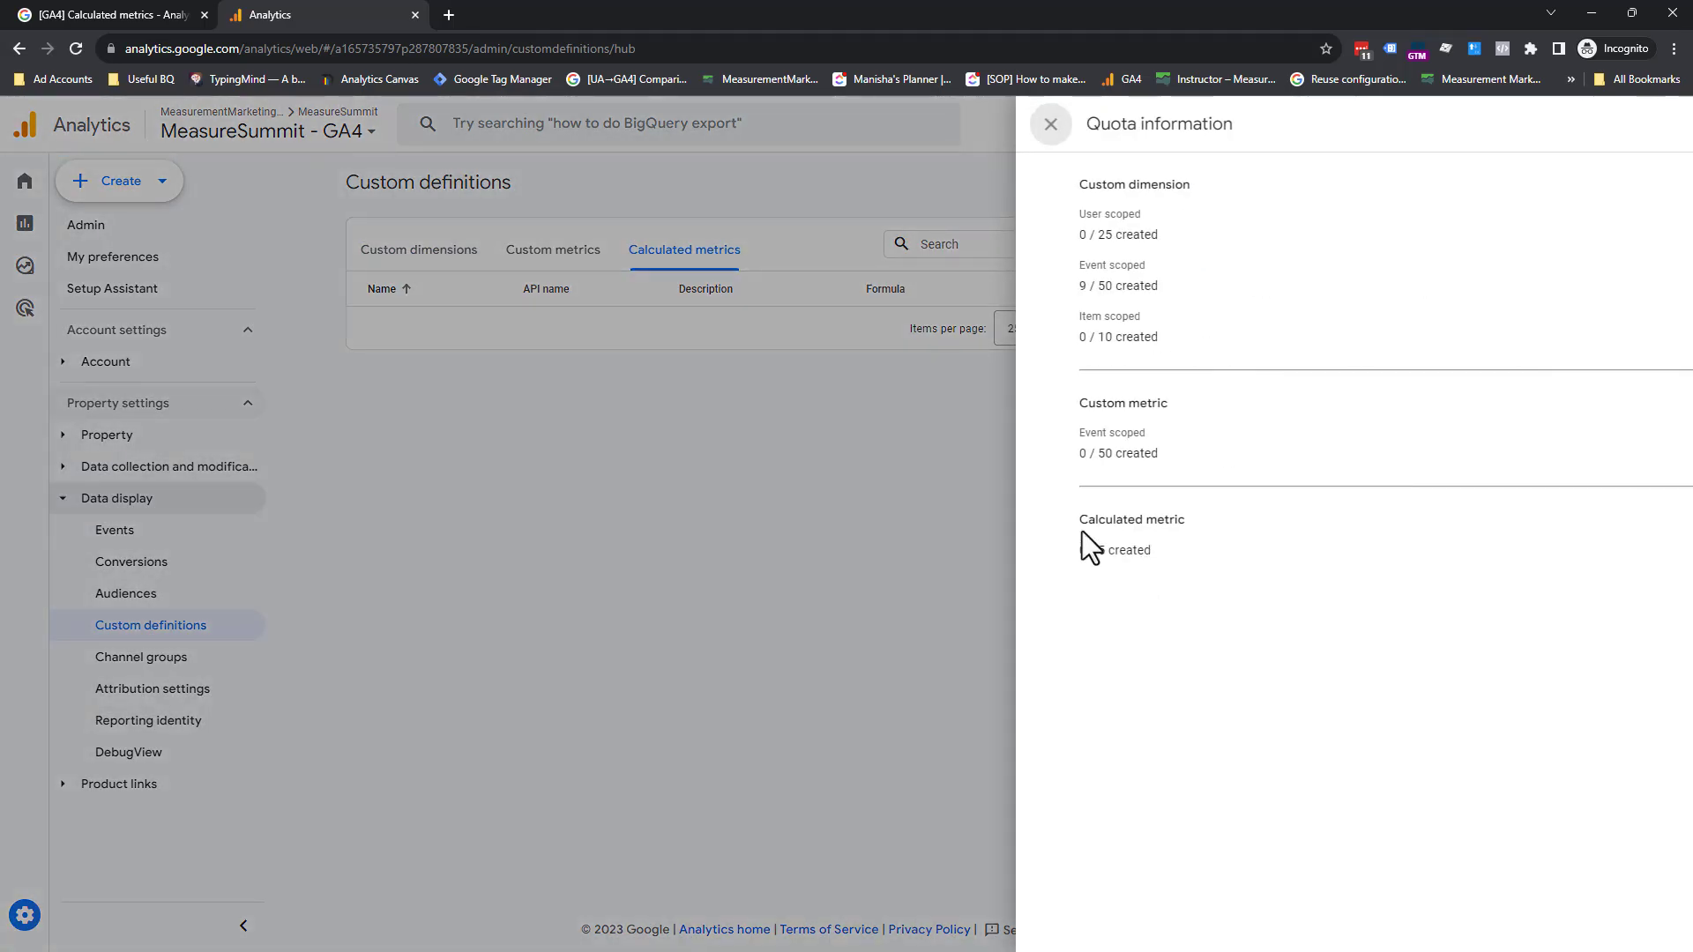
mouse_move(1082, 530)
left_mouse_down()
mouse_move(1151, 548)
mouse_move(1070, 517)
left_mouse_up()
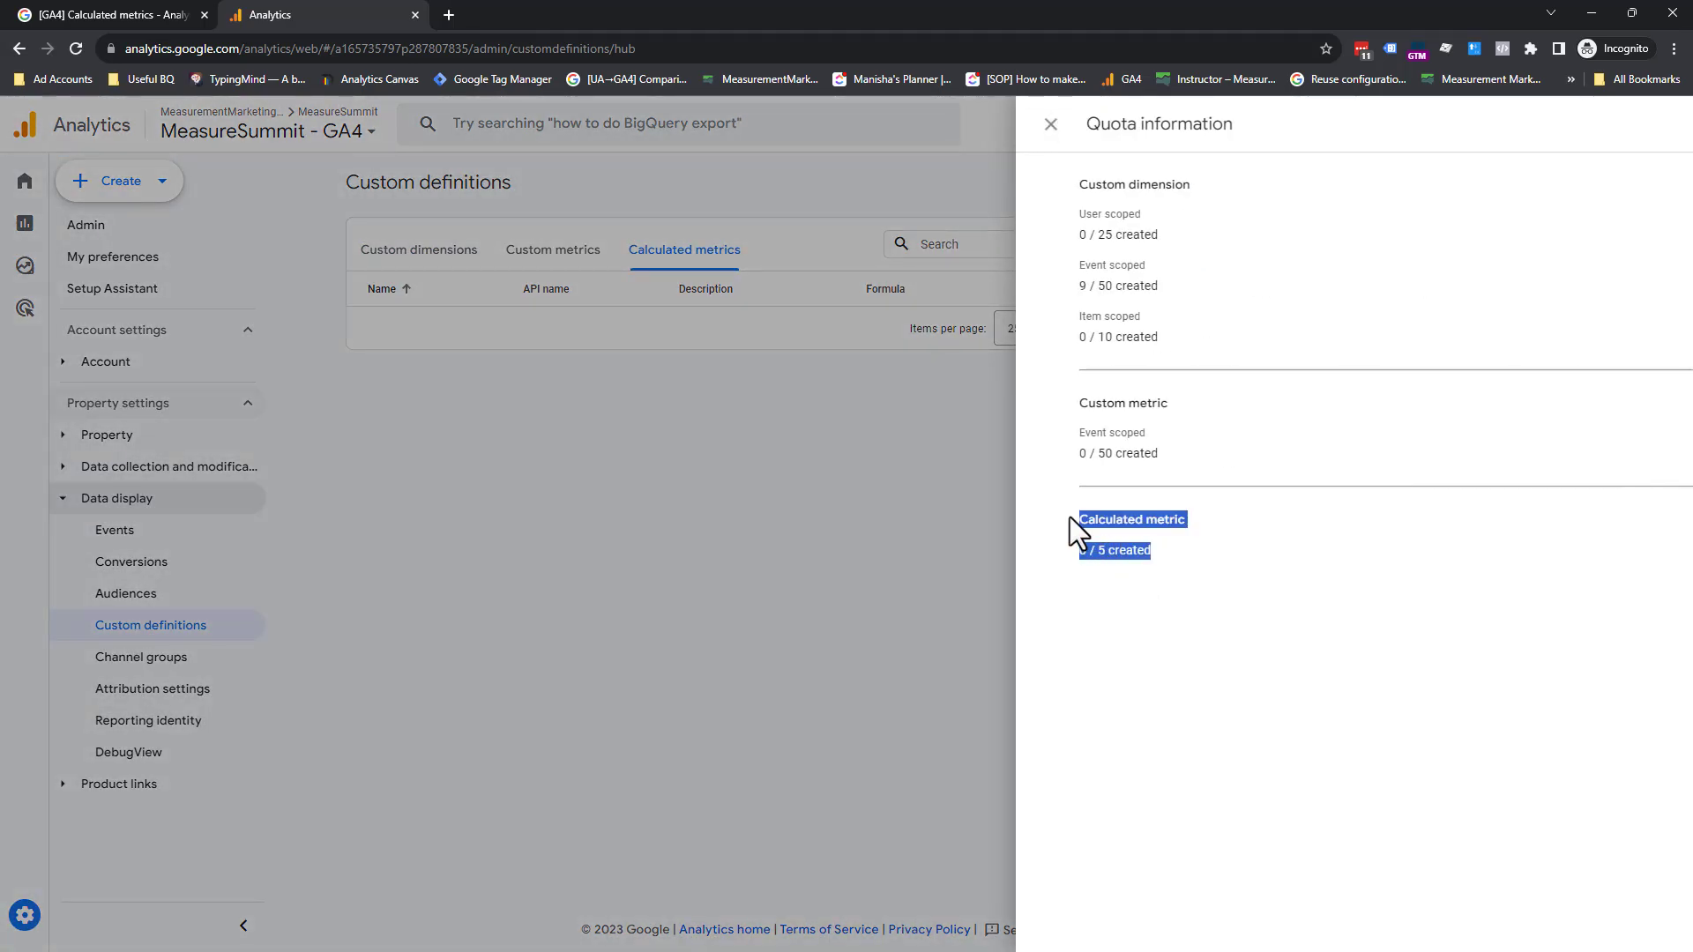
left_click(1052, 125)
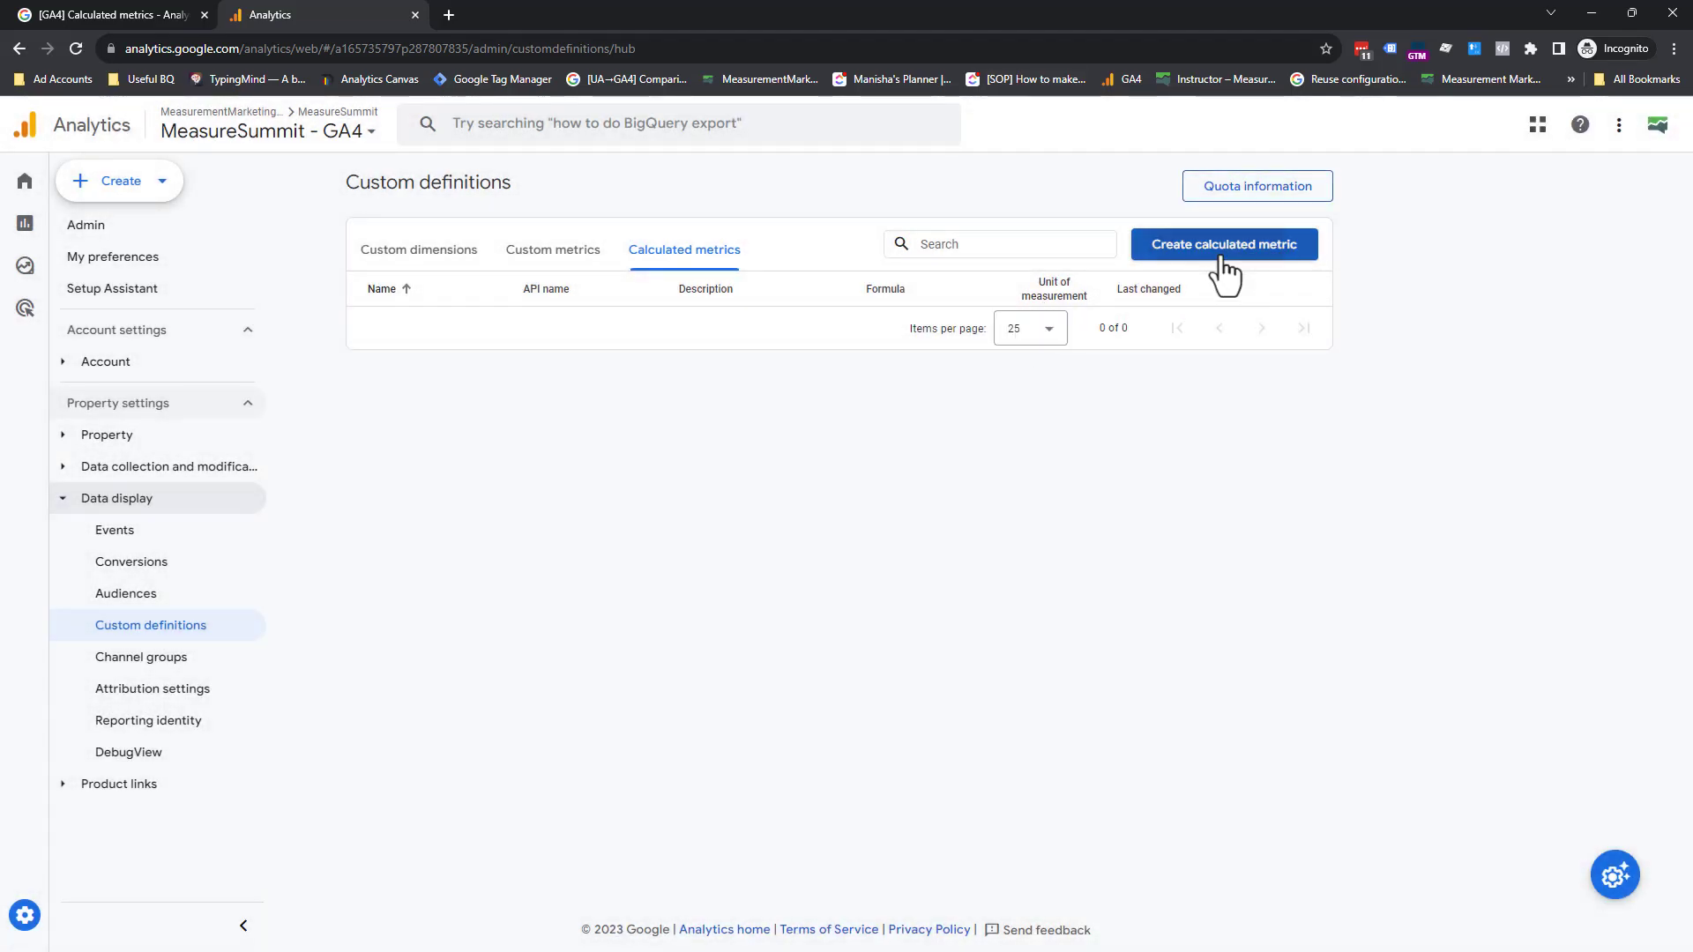
Start a new calculated metric and name it "Returning Users", keeping the auto-filled API name.
left_click(1224, 246)
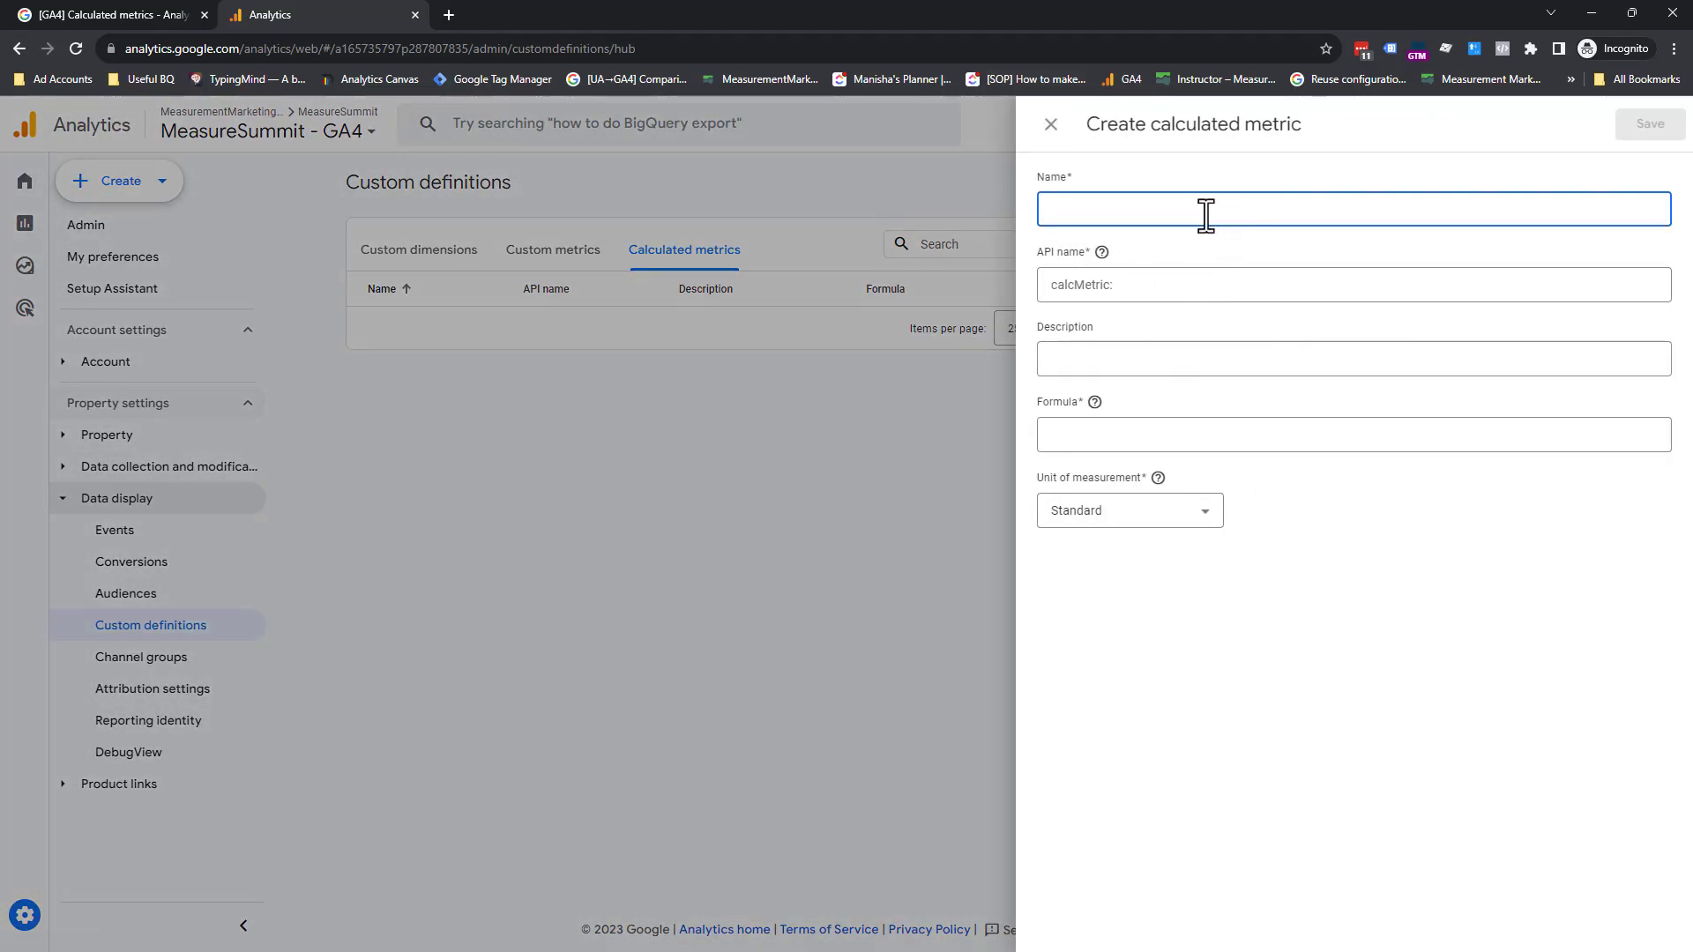
left_click(1158, 283)
left_click(1130, 215)
left_click(1160, 241)
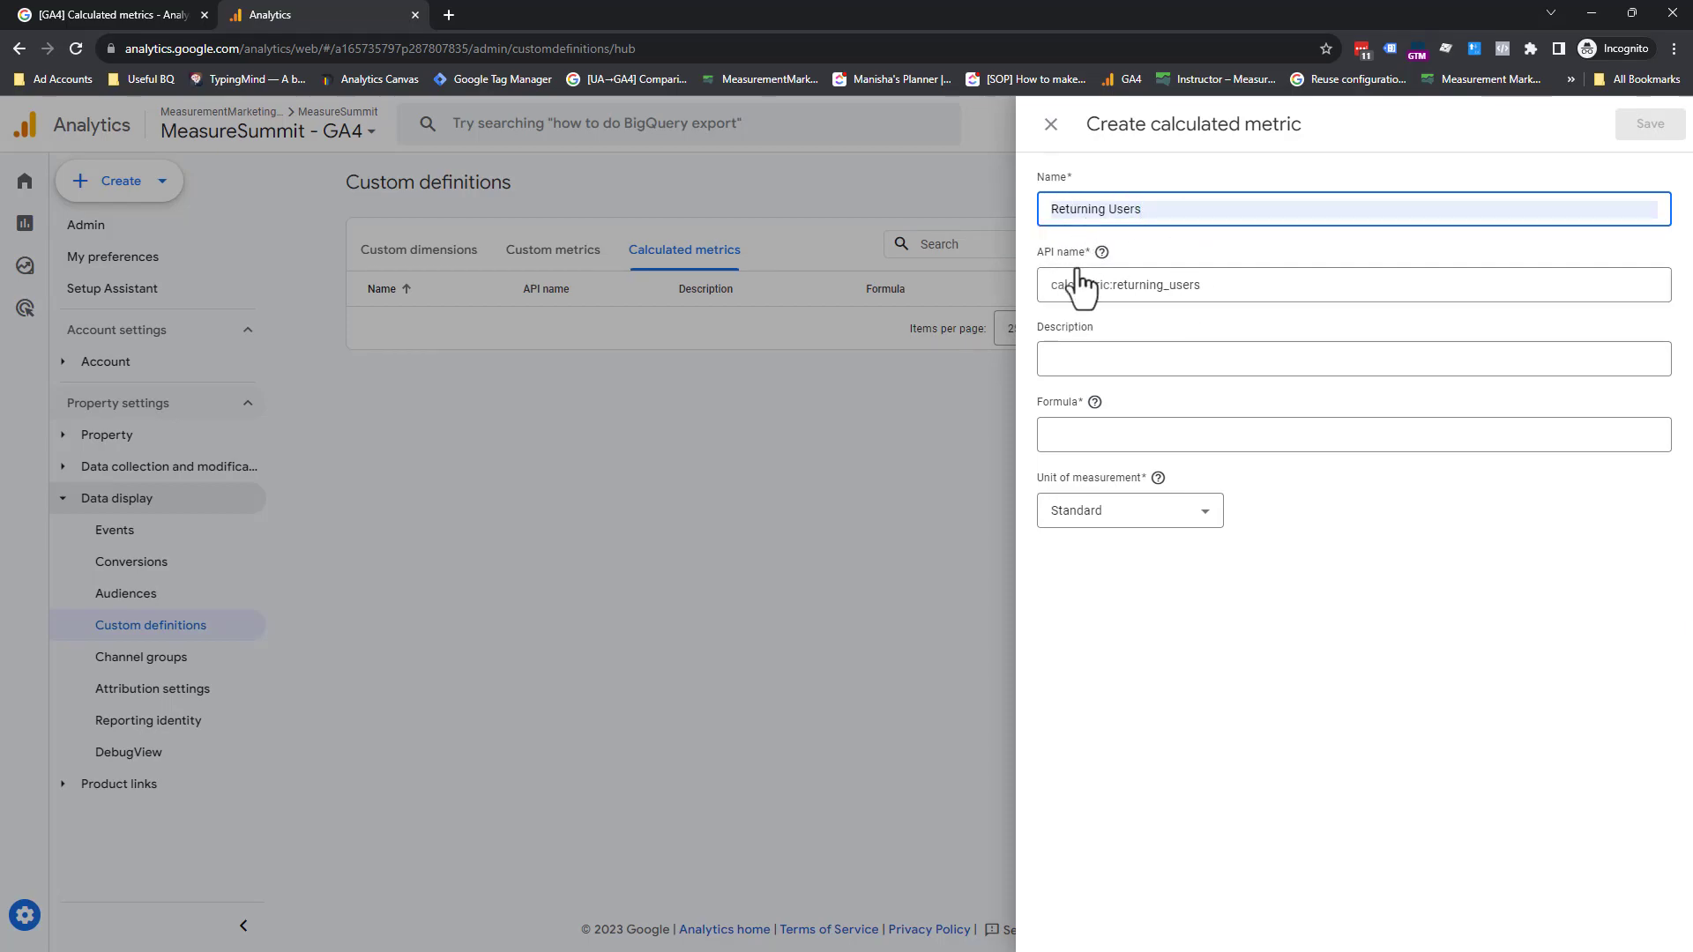
left_click_drag(1125, 285, 1039, 304)
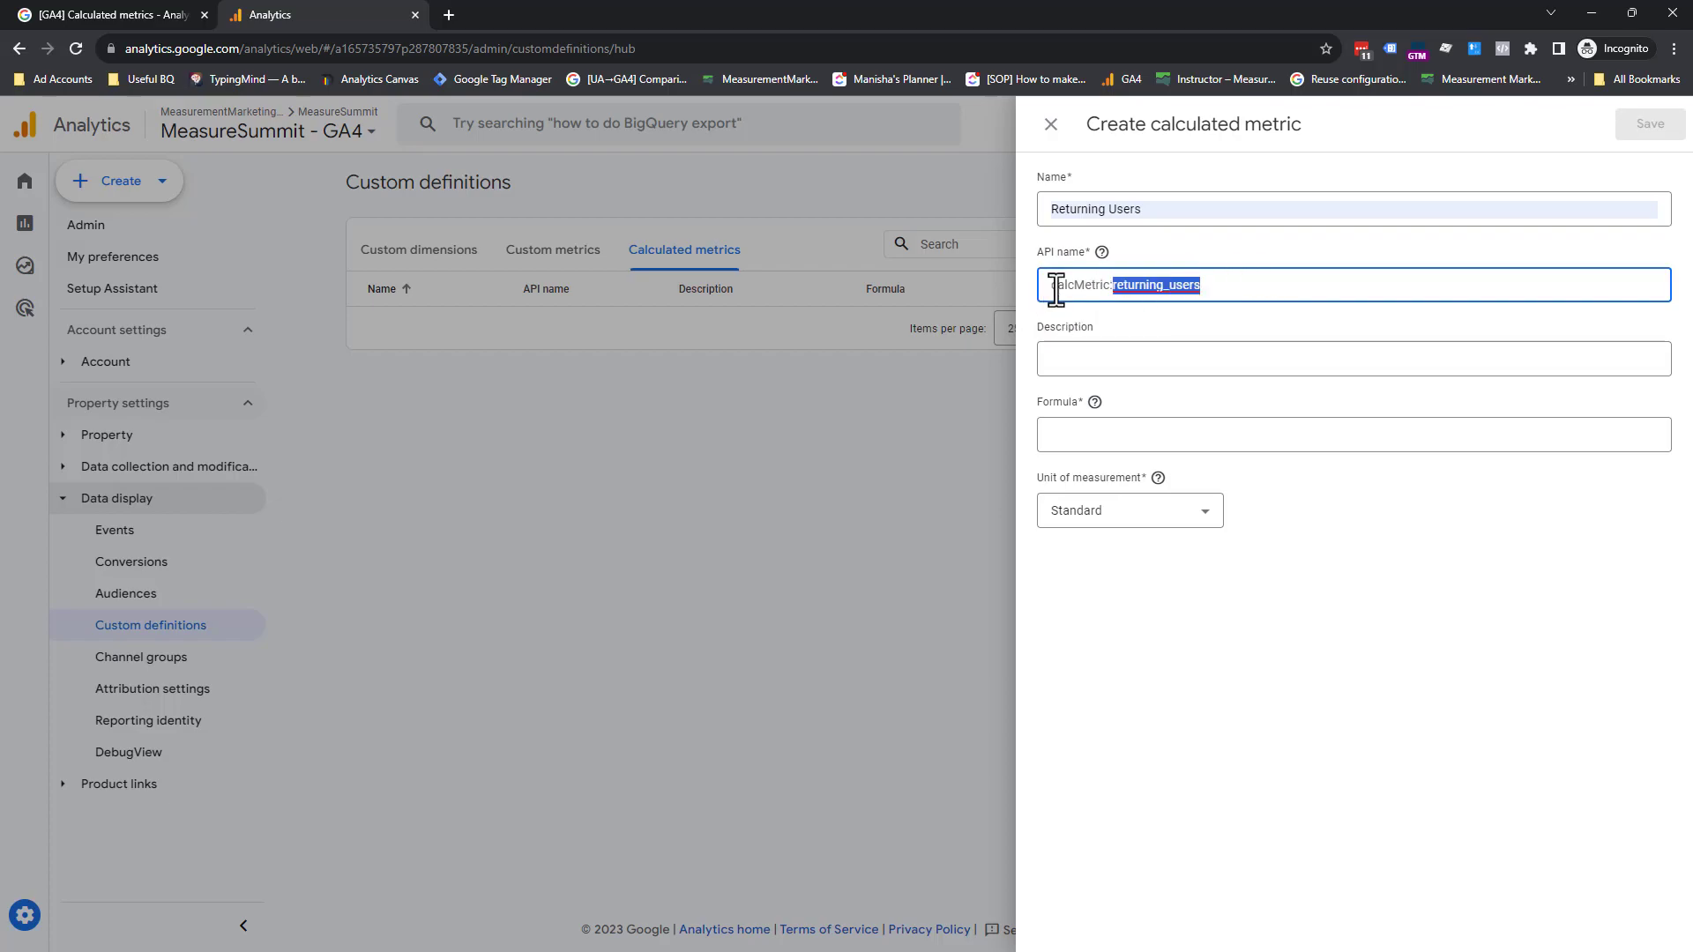
Review the available units of measurement for the metric and choose Standard.
left_click(1103, 359)
left_click(1133, 438)
left_click(1226, 371)
left_click(1201, 512)
scroll(1202, 691, "down", 3)
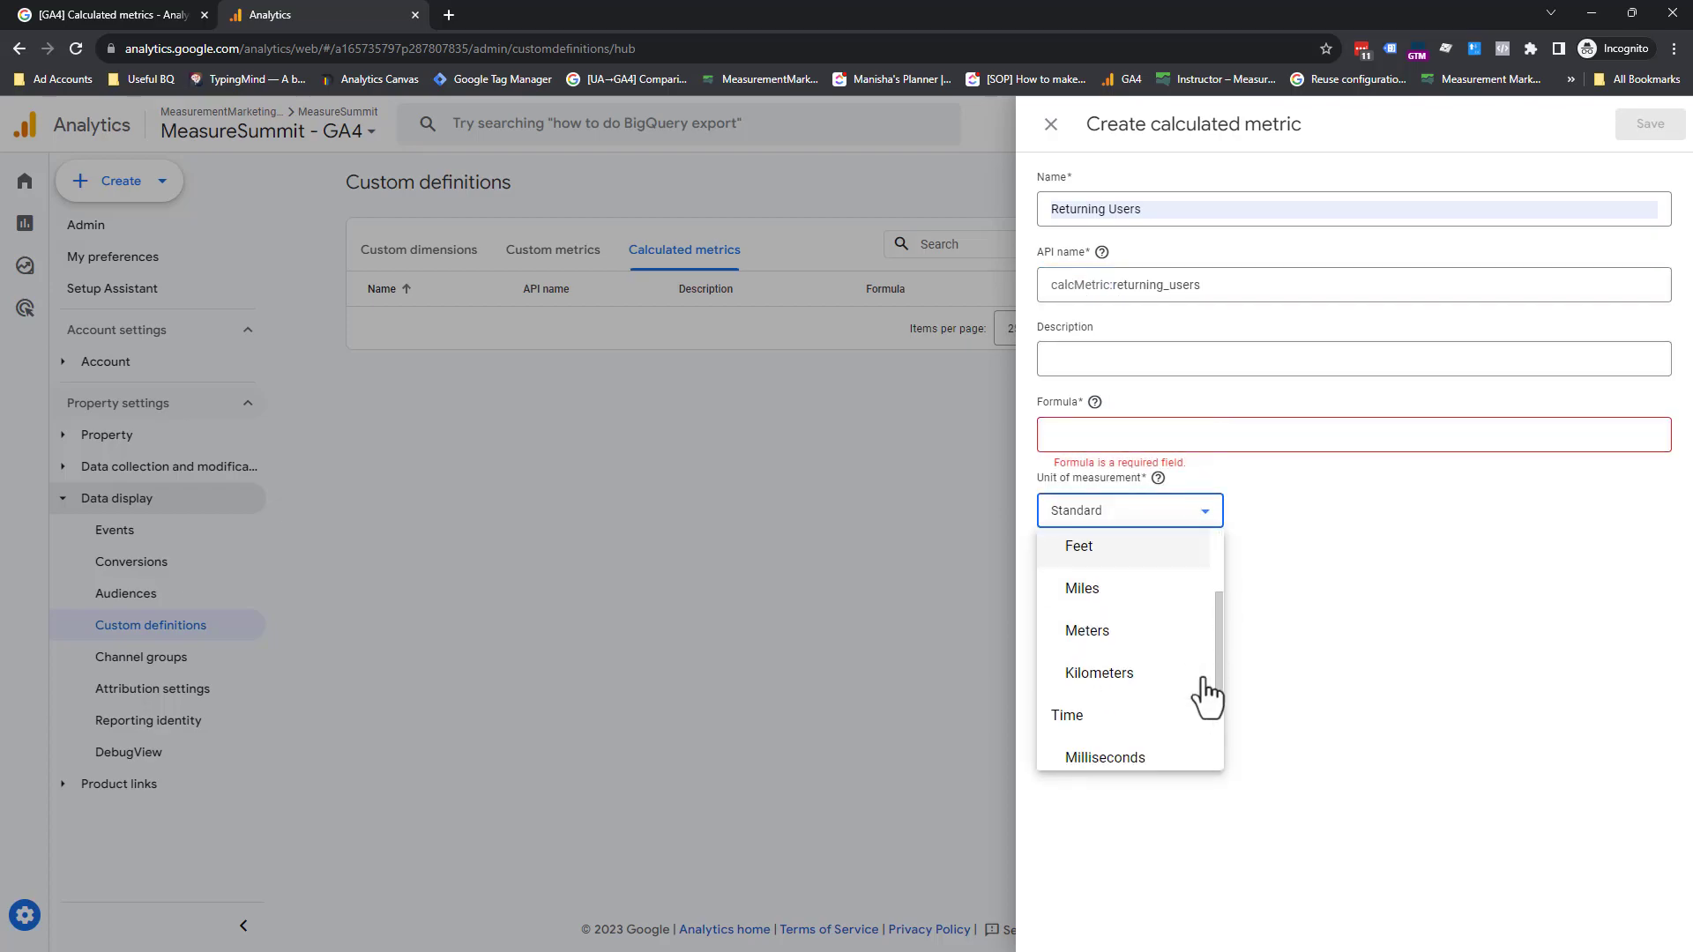
scroll(1202, 691, "up", 3)
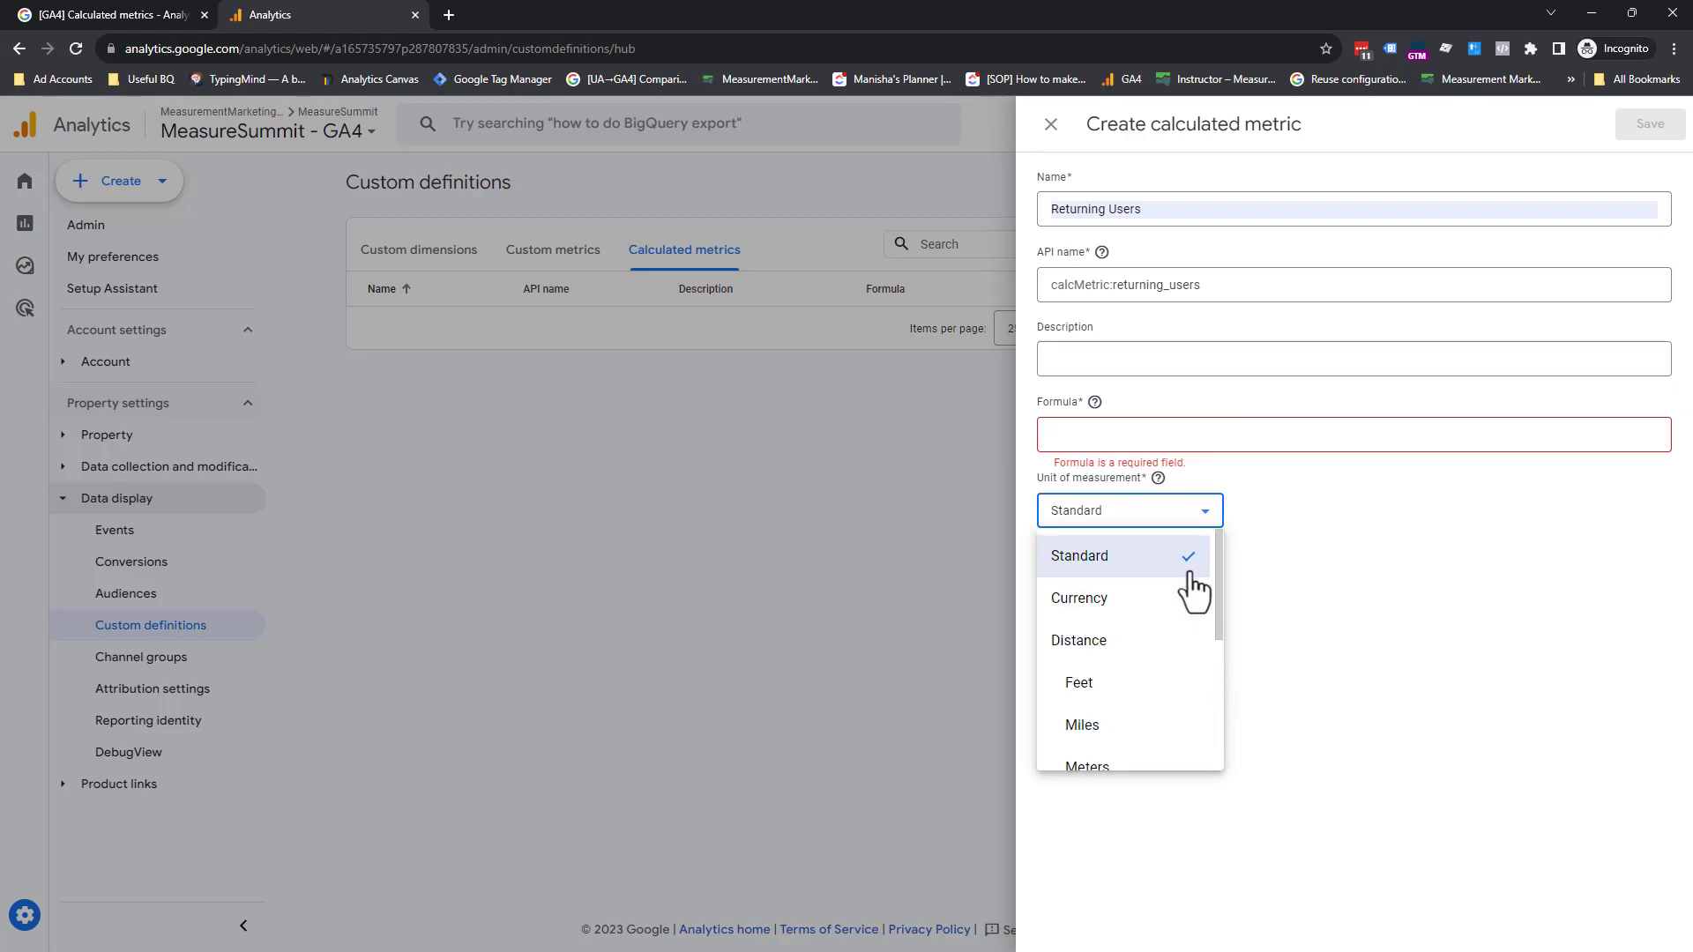
scroll(1191, 617, "down", 3)
scroll(1166, 593, "up", 5)
left_click(1166, 560)
Set the metric's description to "Number of returning users, total user minus new users".
left_click_drag(1161, 208, 1056, 225)
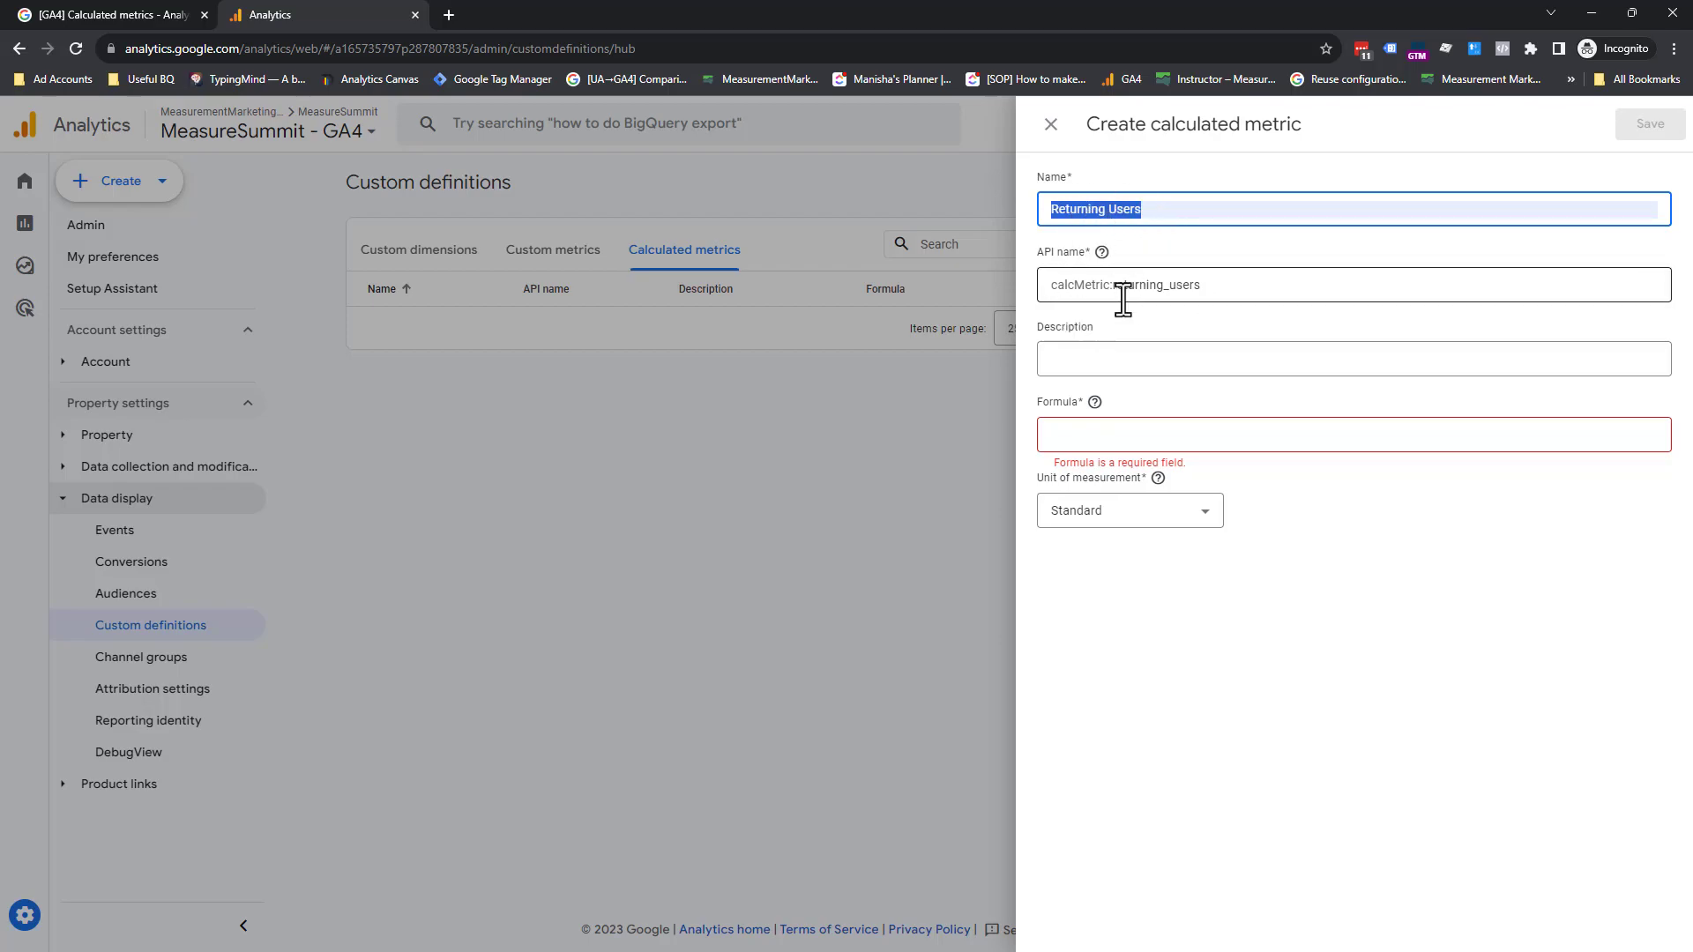
left_click(1178, 358)
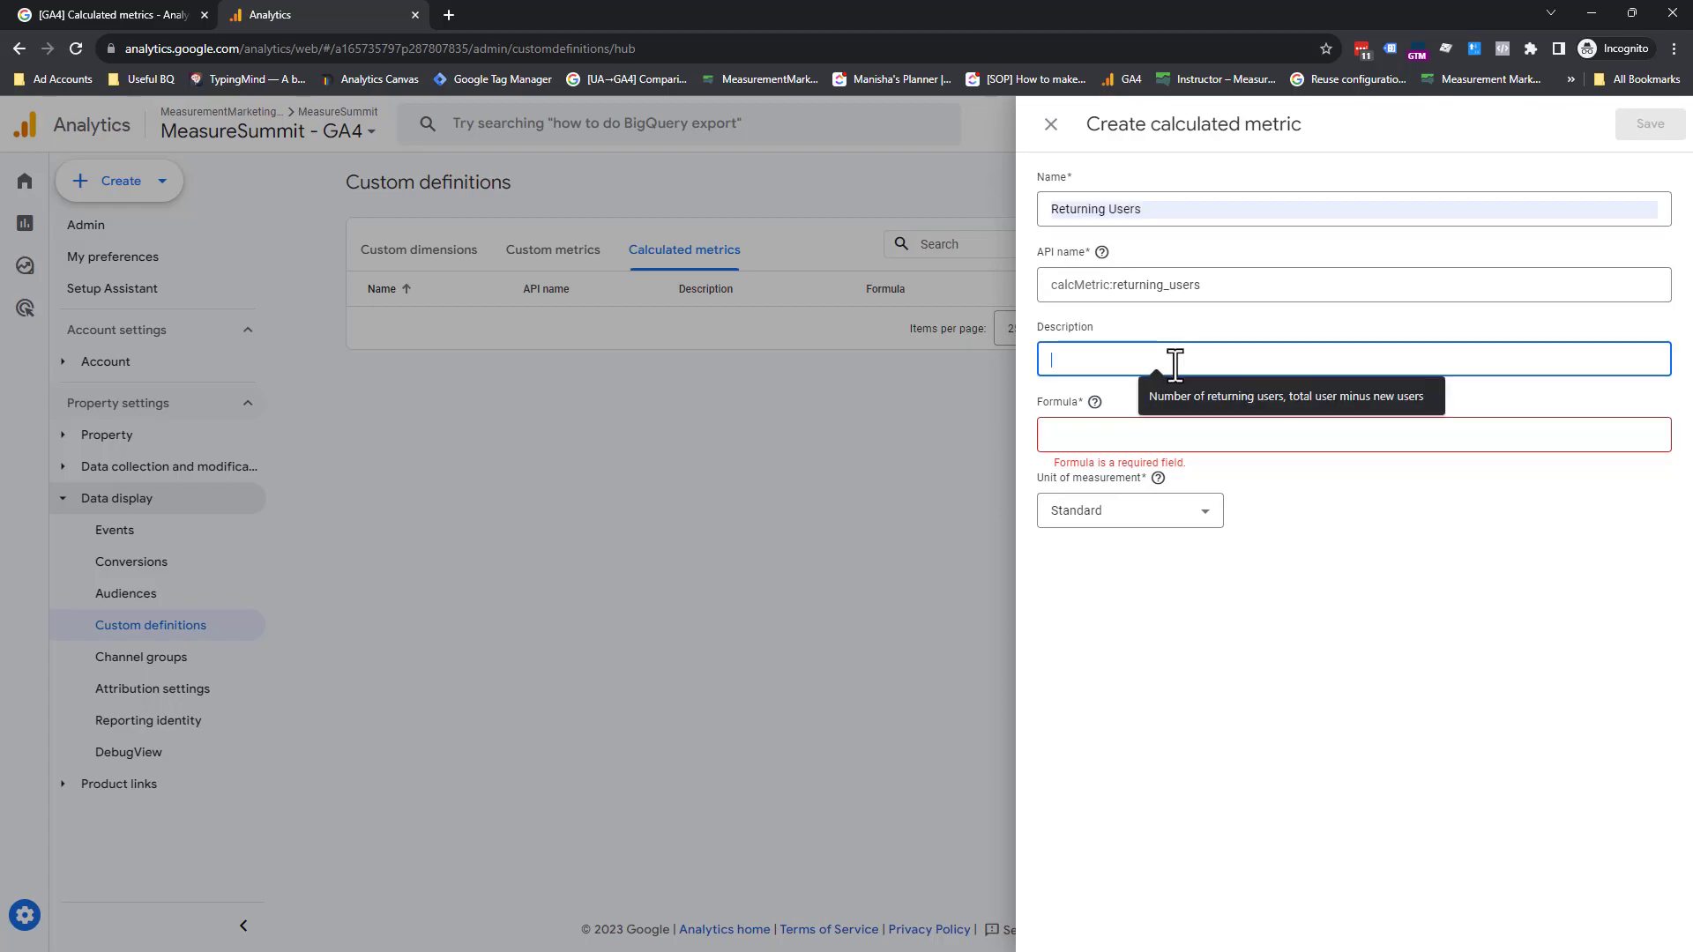
left_click(1187, 396)
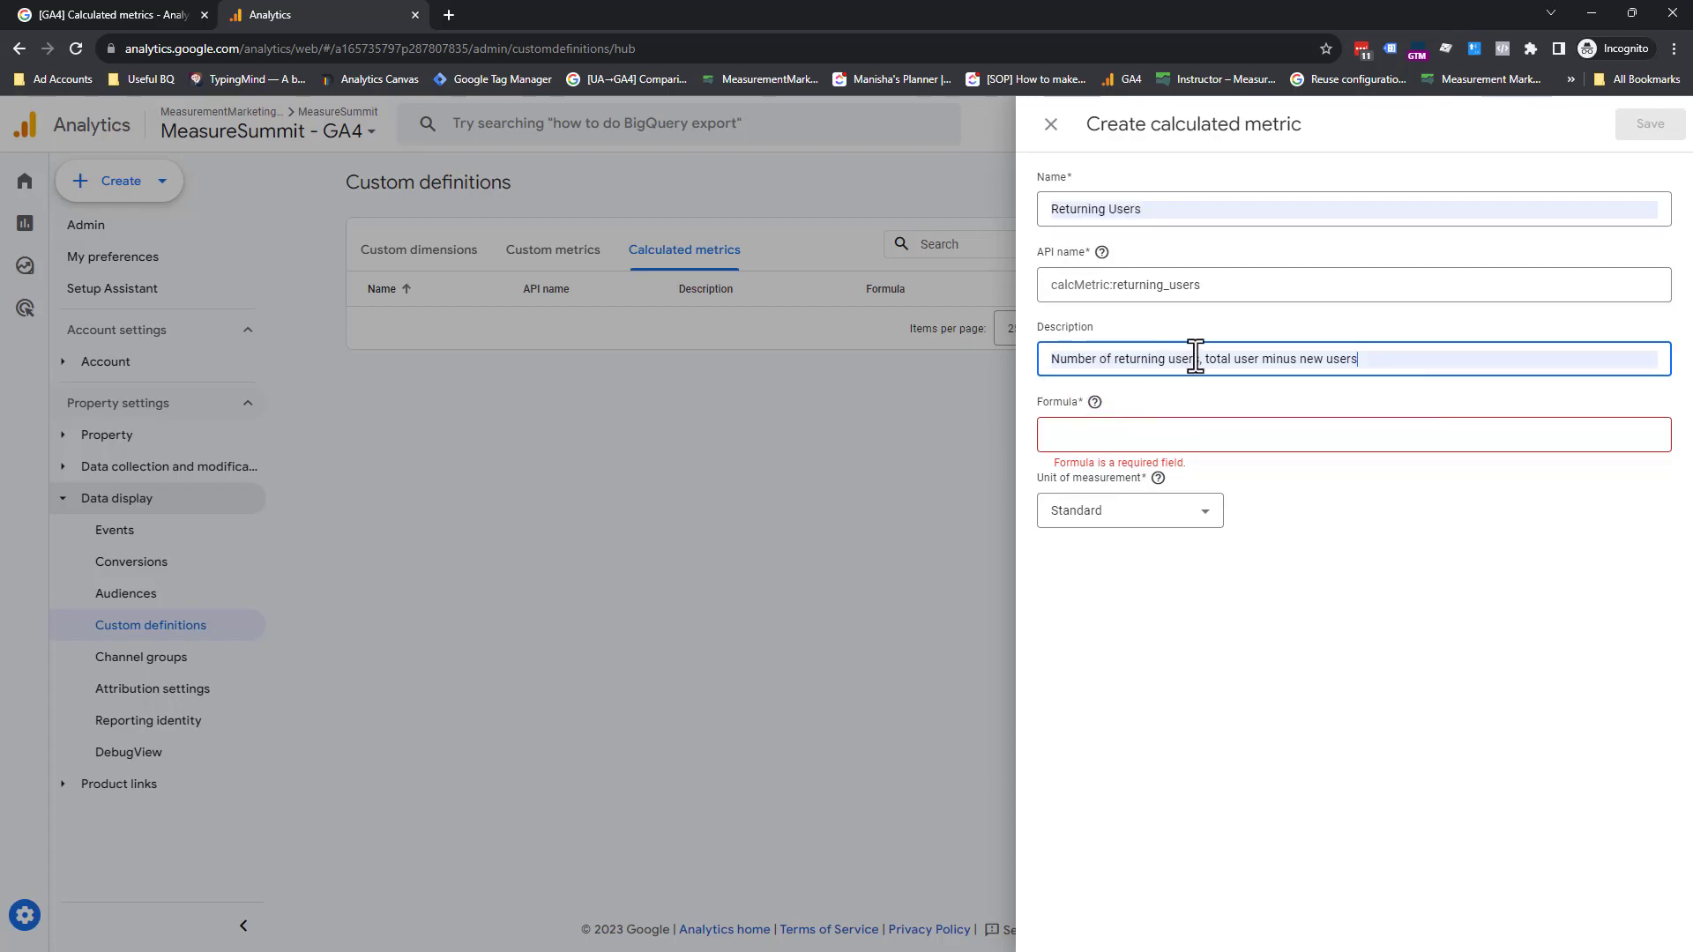
Begin the metric's formula with {Total users} followed by a minus sign.
left_click(1185, 429)
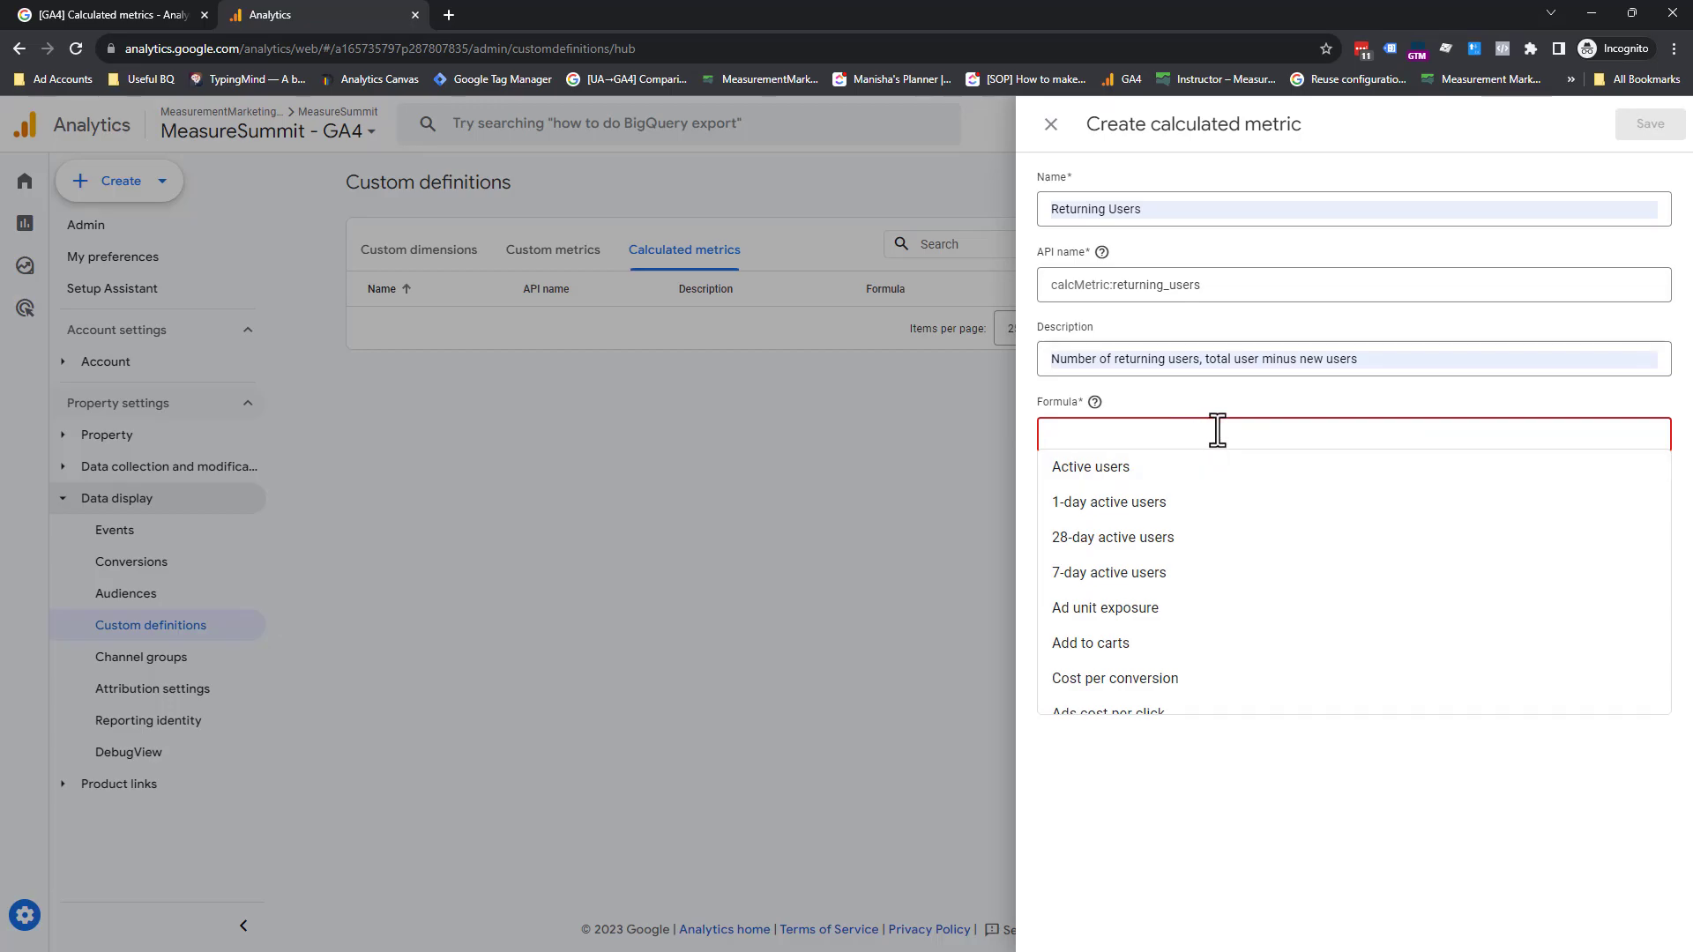
type("tota")
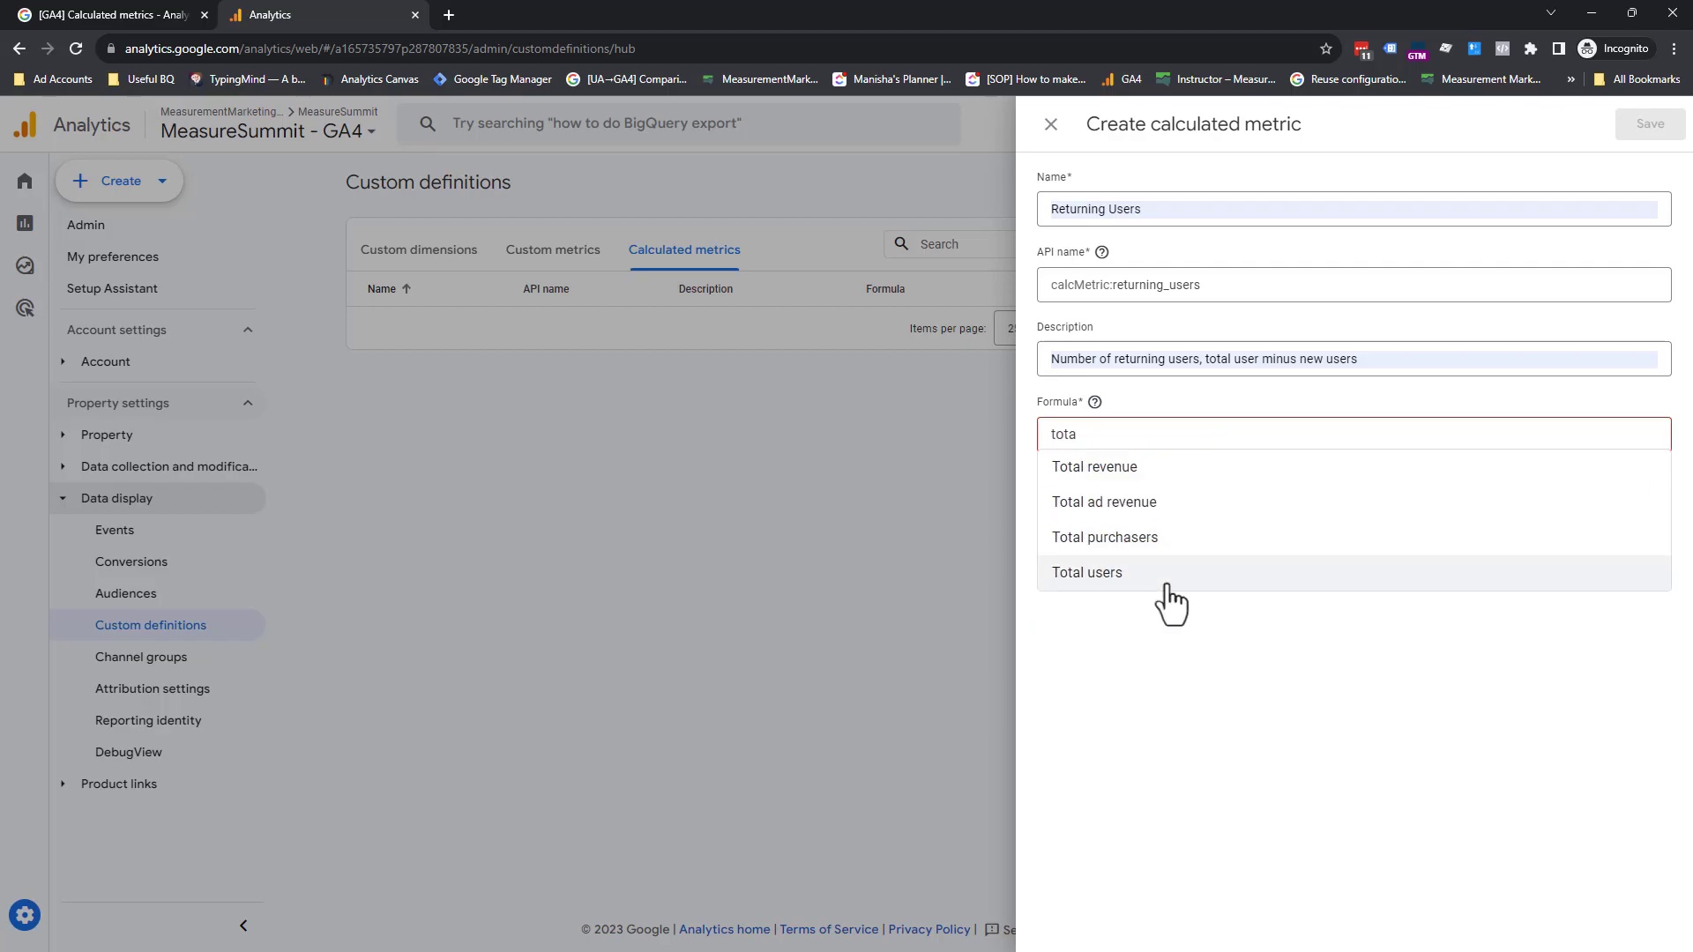
left_click(1161, 578)
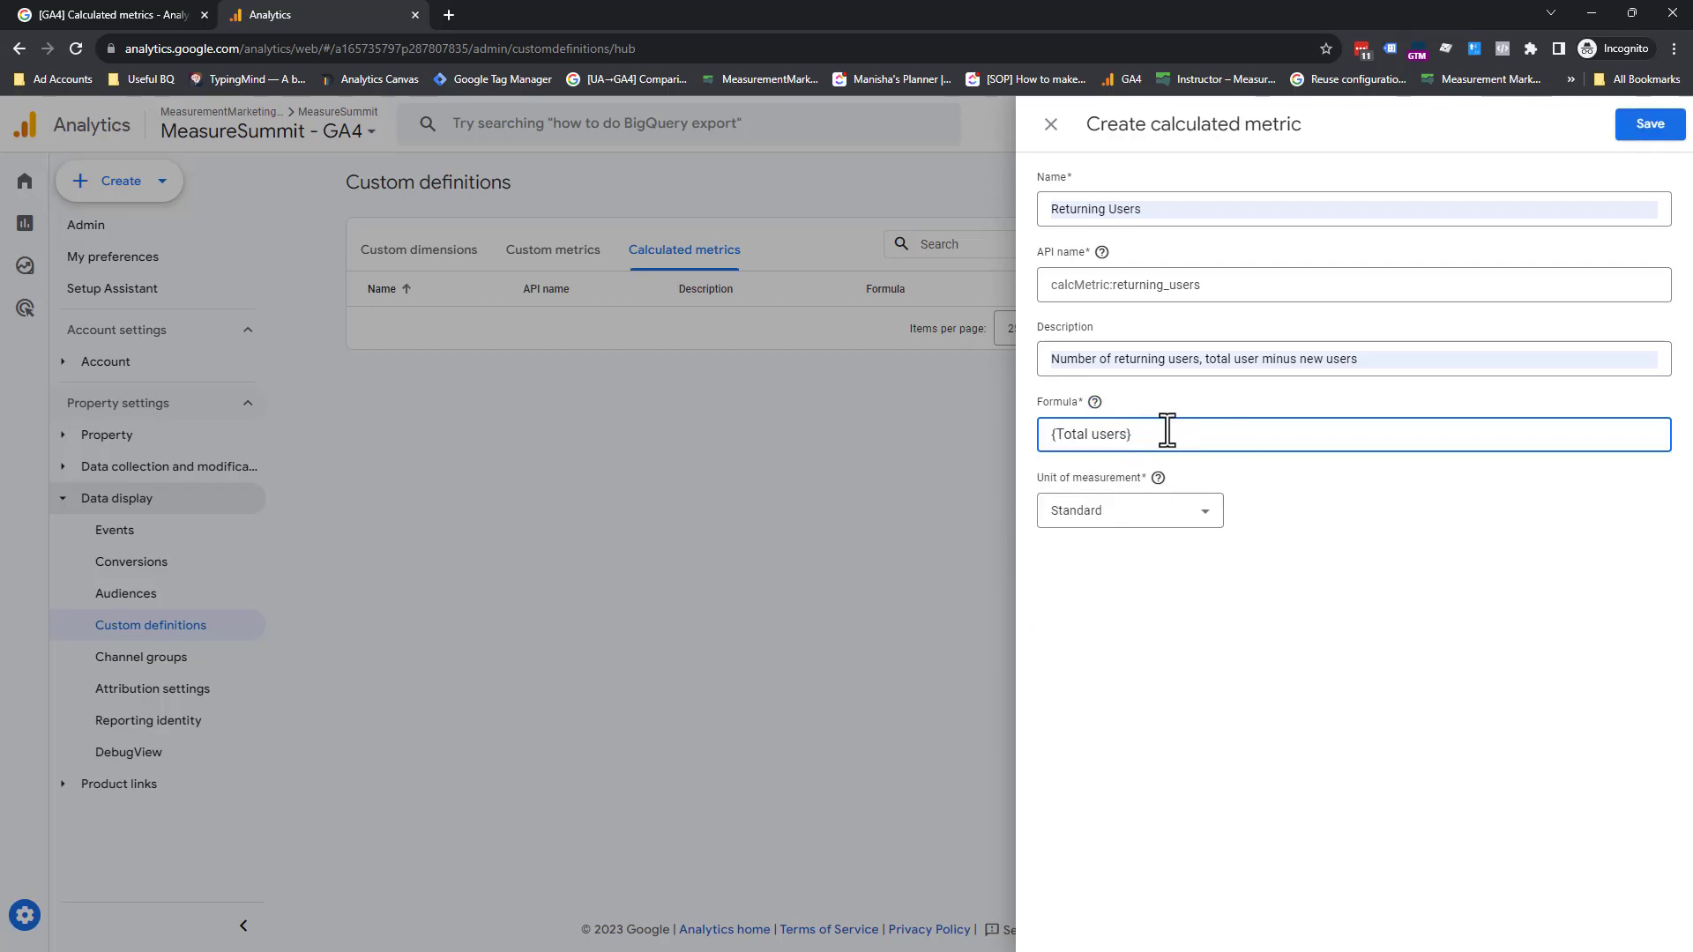
type("/")
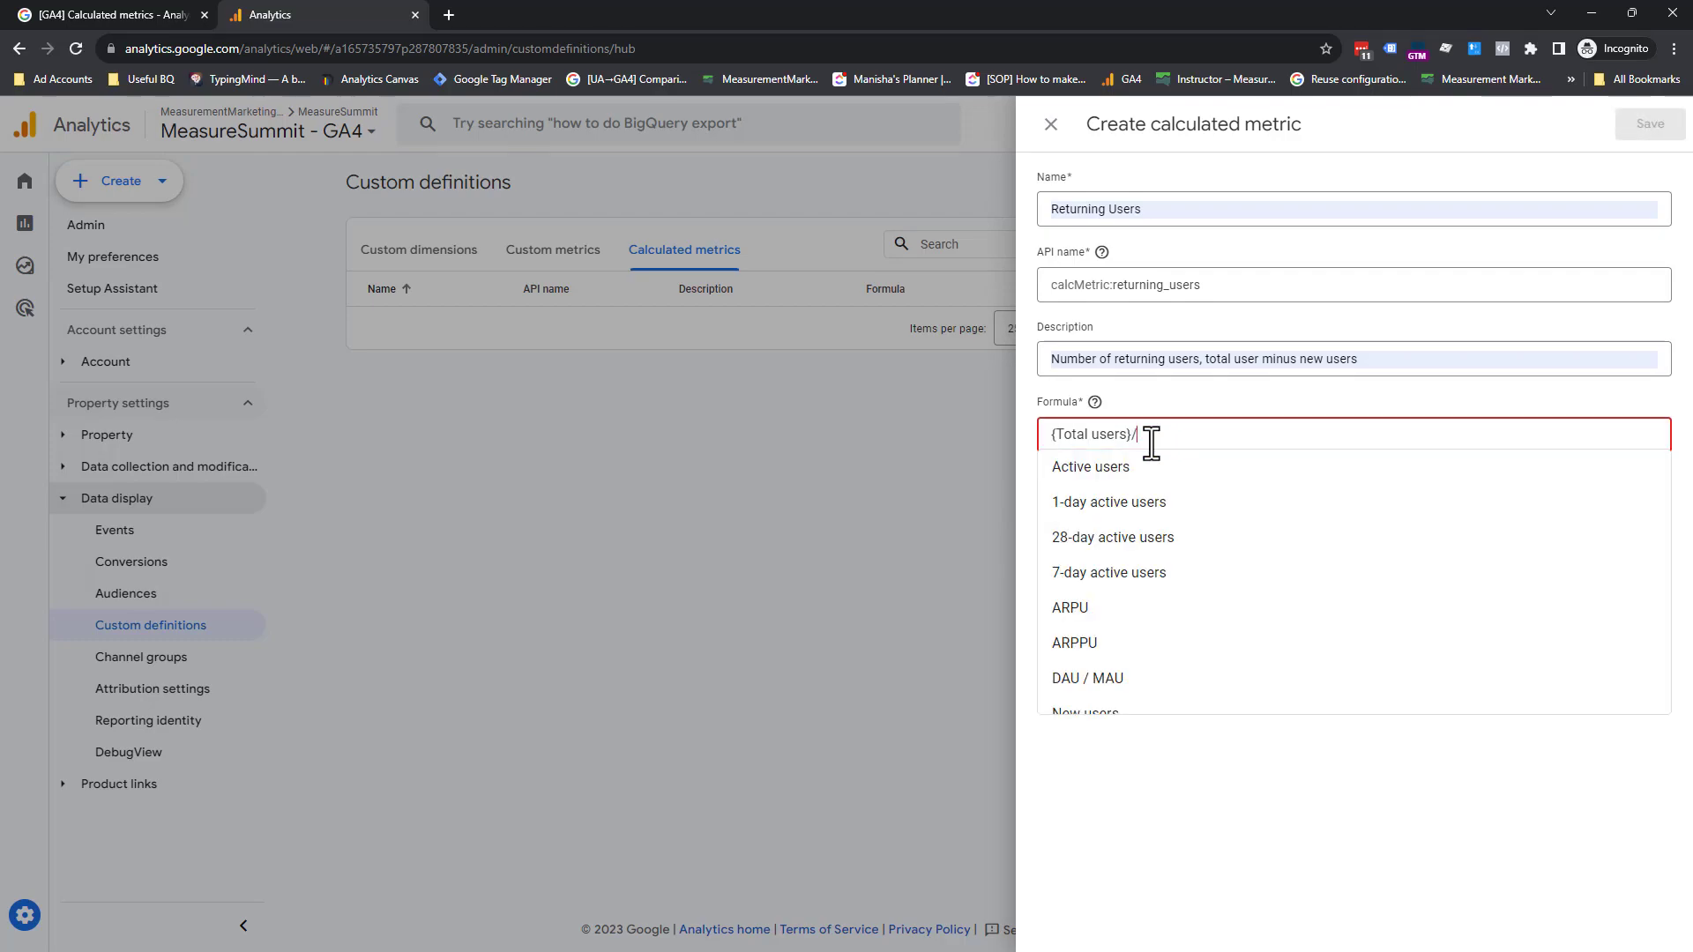
key("BackSpace")
type("-")
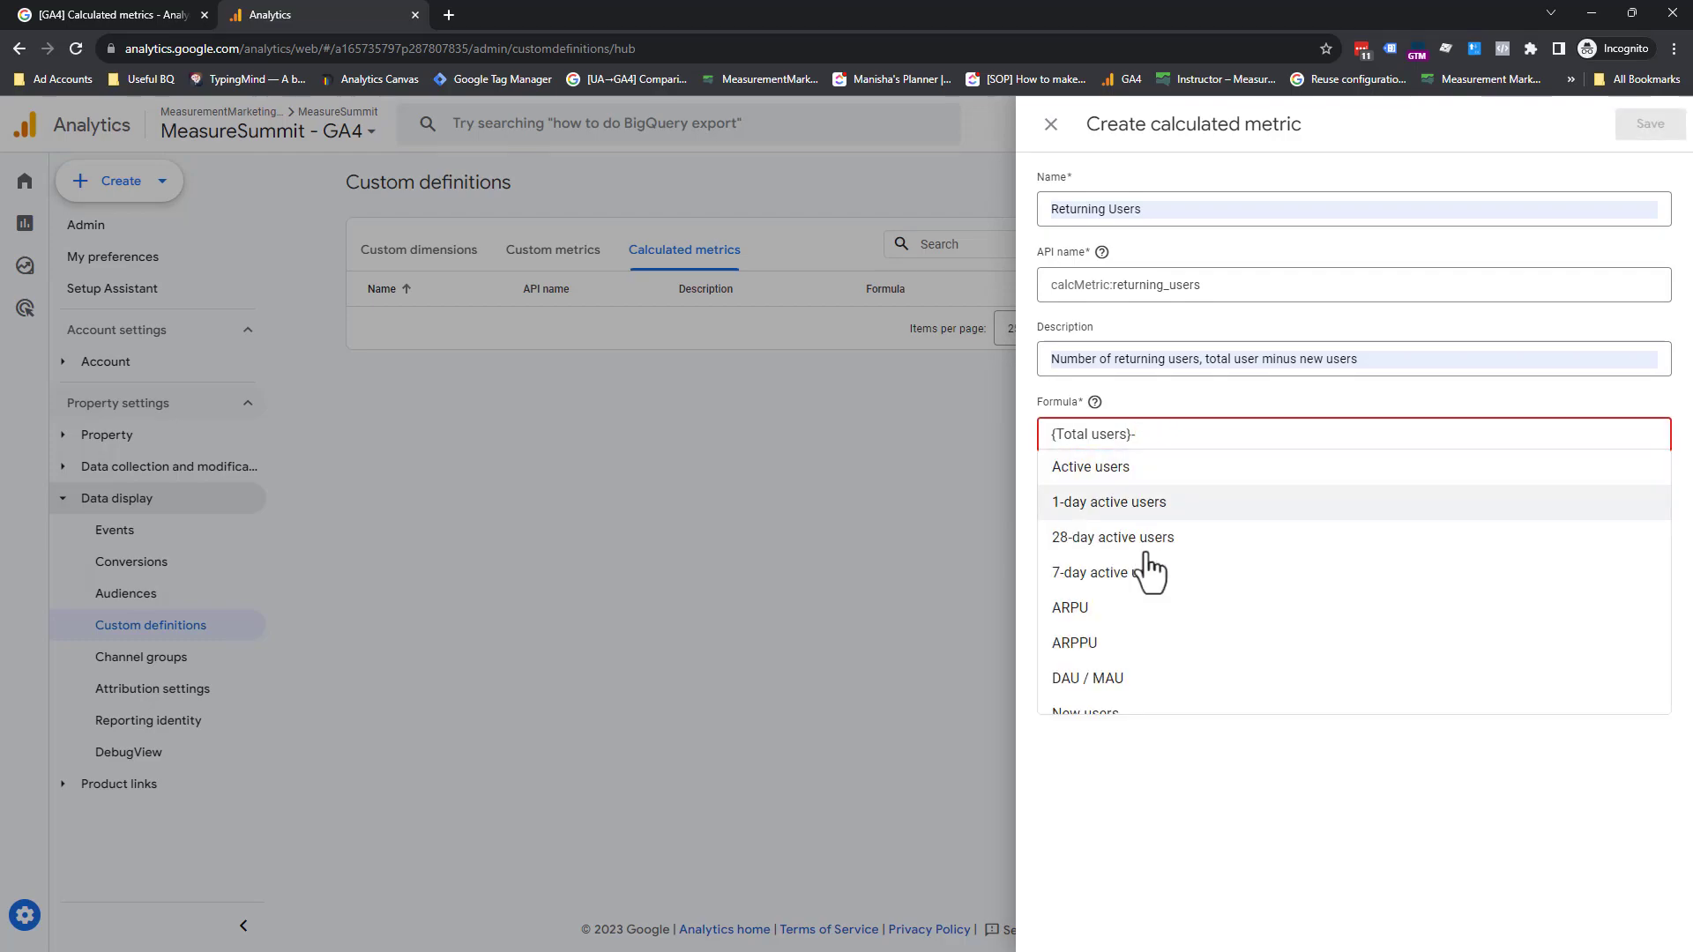
Complete the formula with {New users} as the subtracted metric and save the calculated metric.
scroll(1155, 608, "down", 2)
scroll(1146, 617, "up", 2)
scroll(1155, 573, "down", 2)
scroll(1168, 705, "up", 2)
scroll(1159, 573, "down", 2)
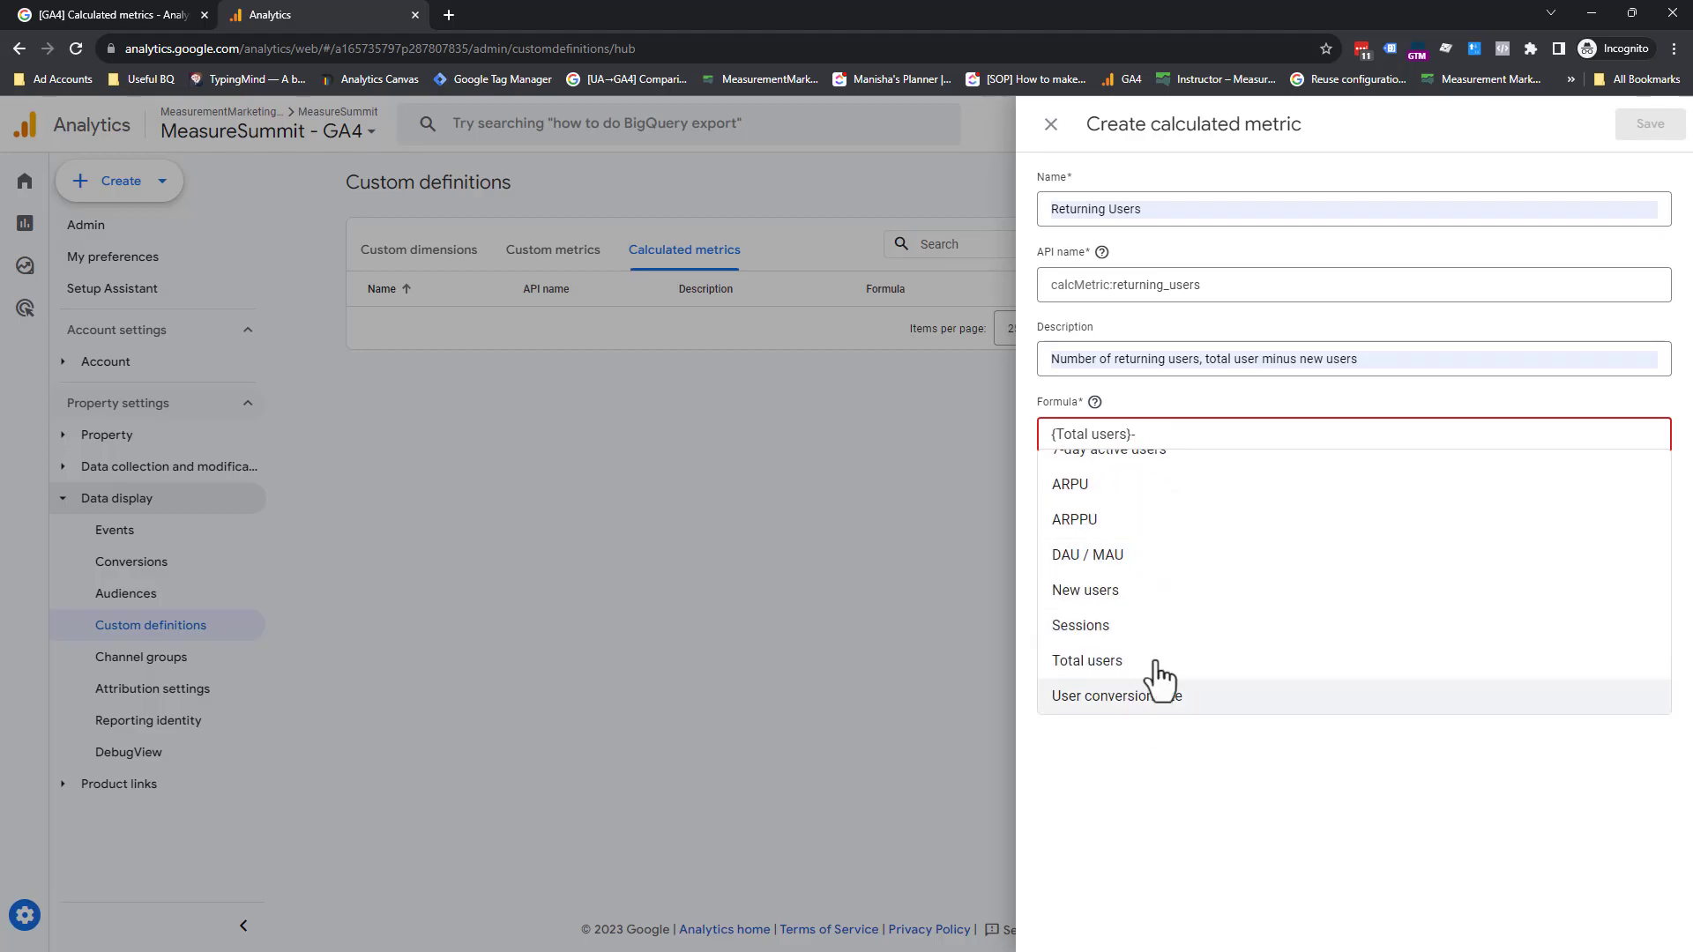
scroll(1230, 617, "up", 3)
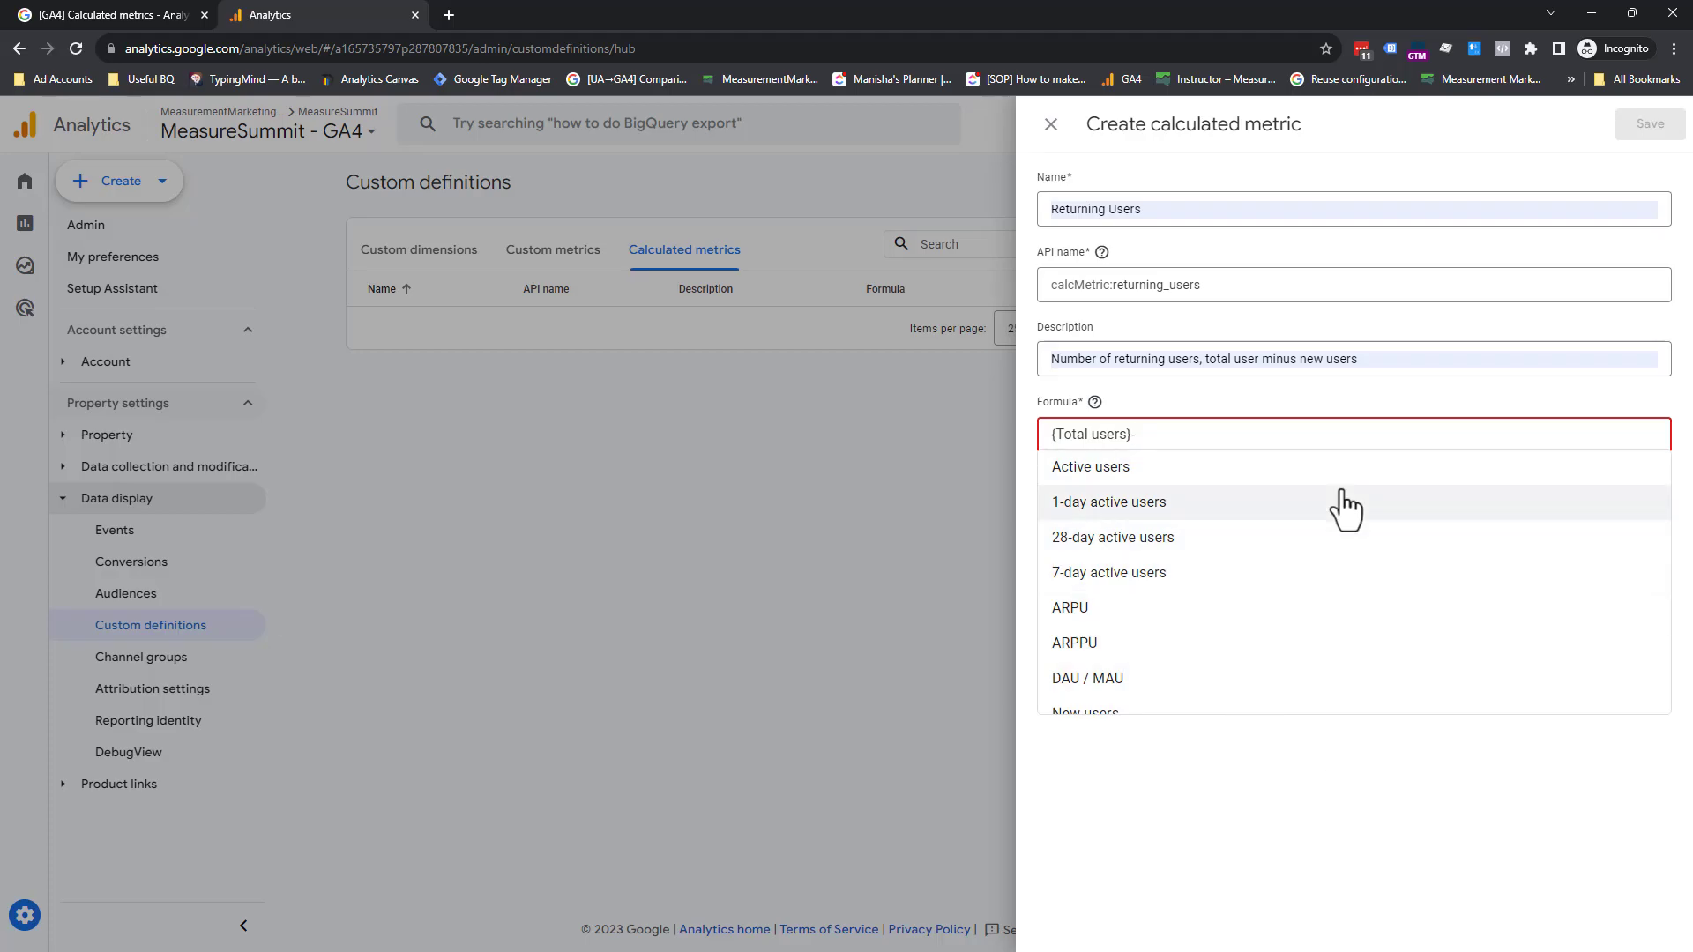
scroll(1342, 615, "down", 2)
scroll(1286, 529, "up", 2)
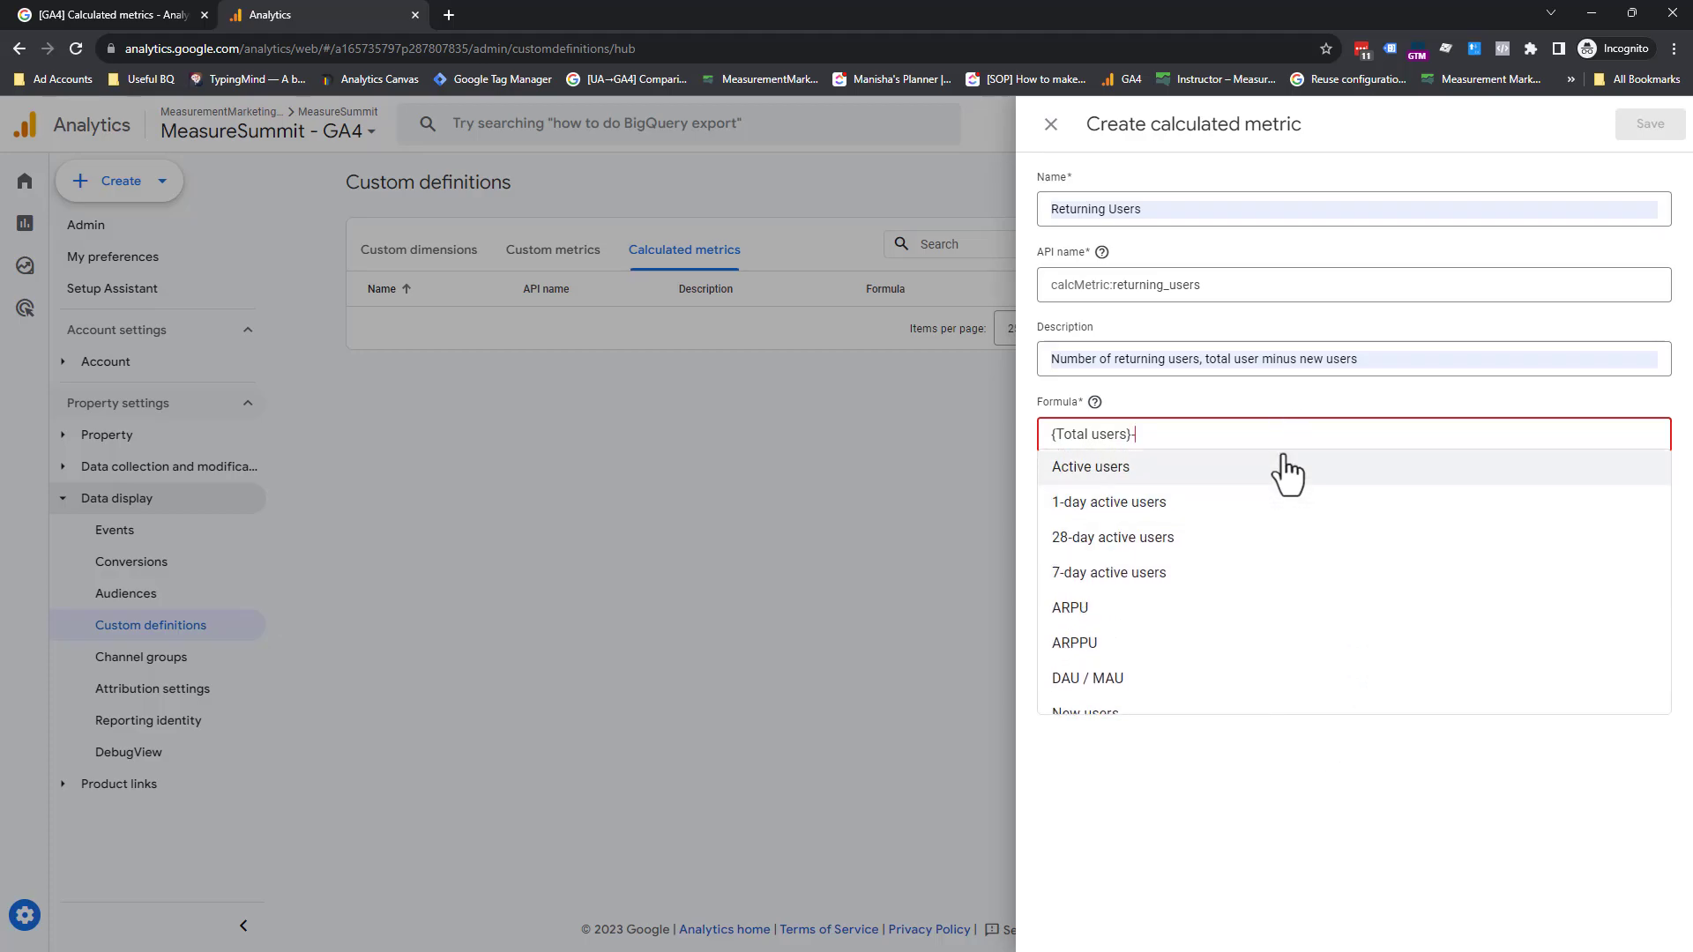
scroll(1173, 723, "down", 2)
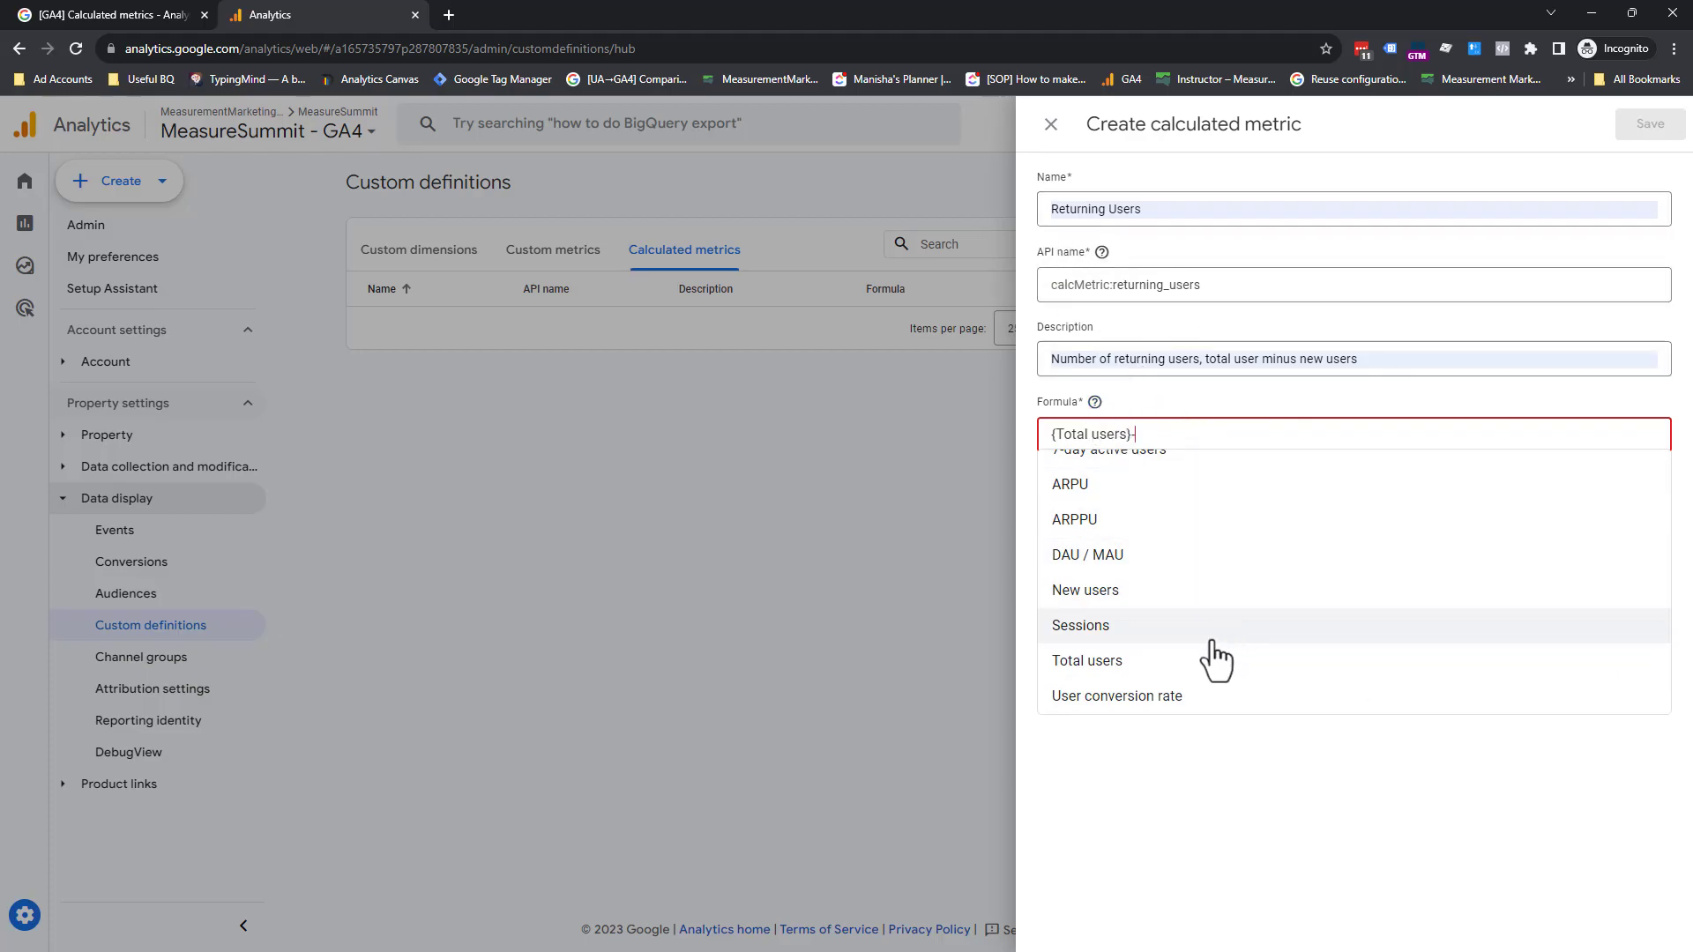
left_click(1147, 599)
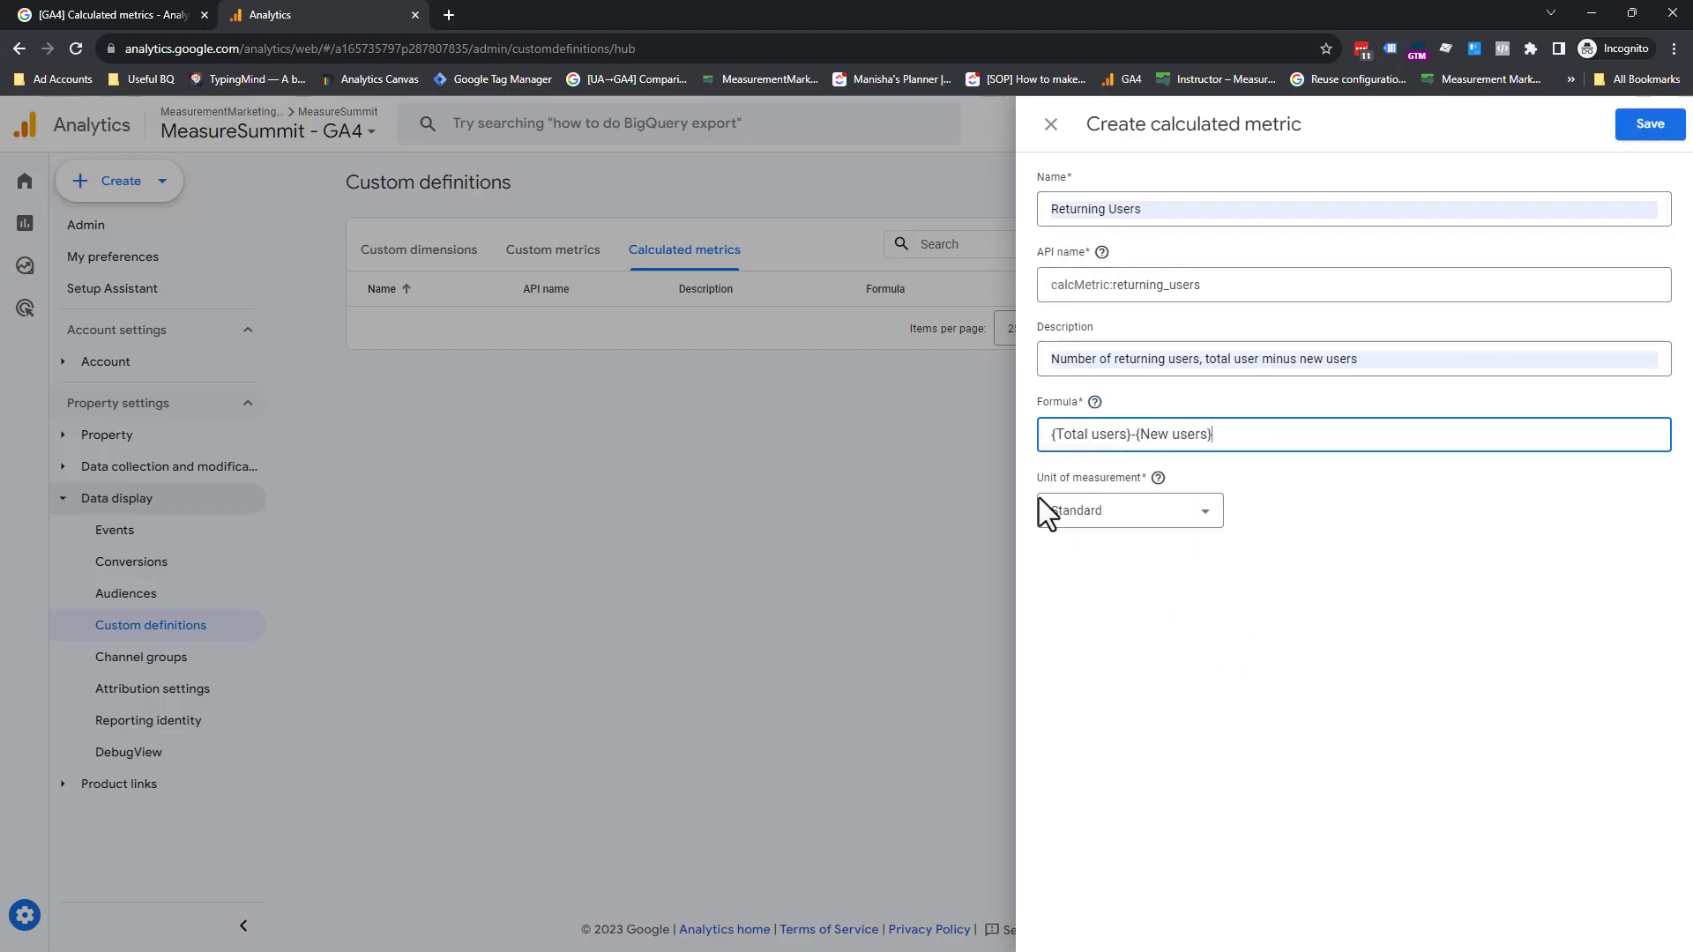
left_click(1645, 124)
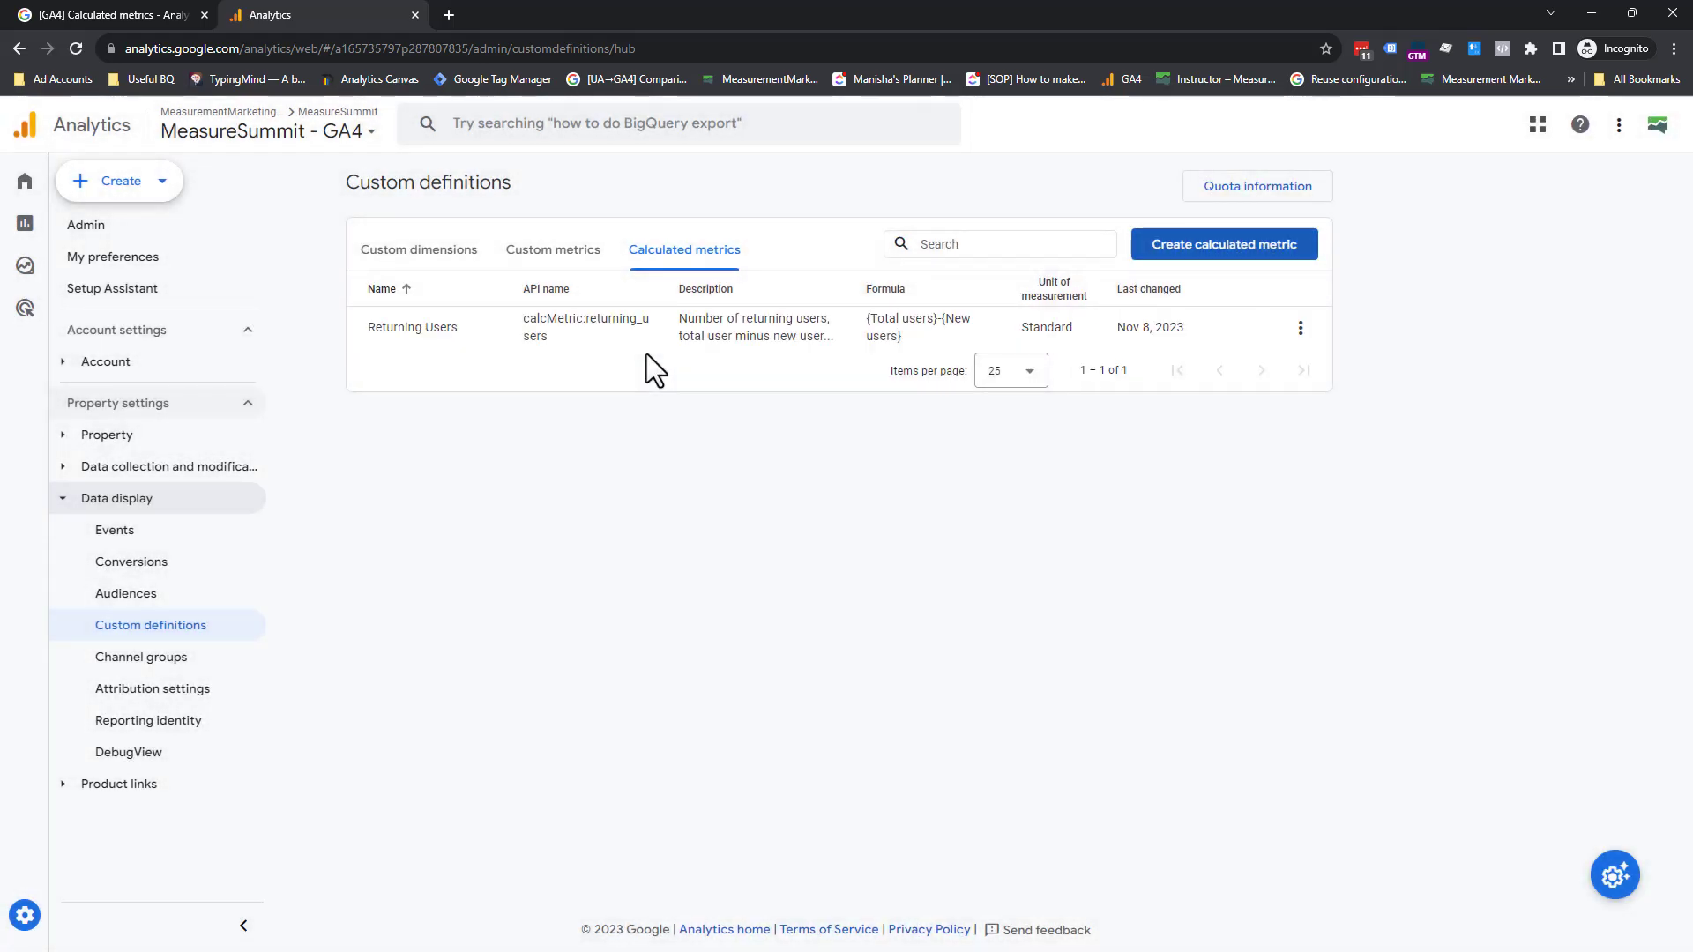
Open the Returning Users metric for editing, inspect its formula, and close it without saving.
left_click(1302, 334)
left_click(1321, 379)
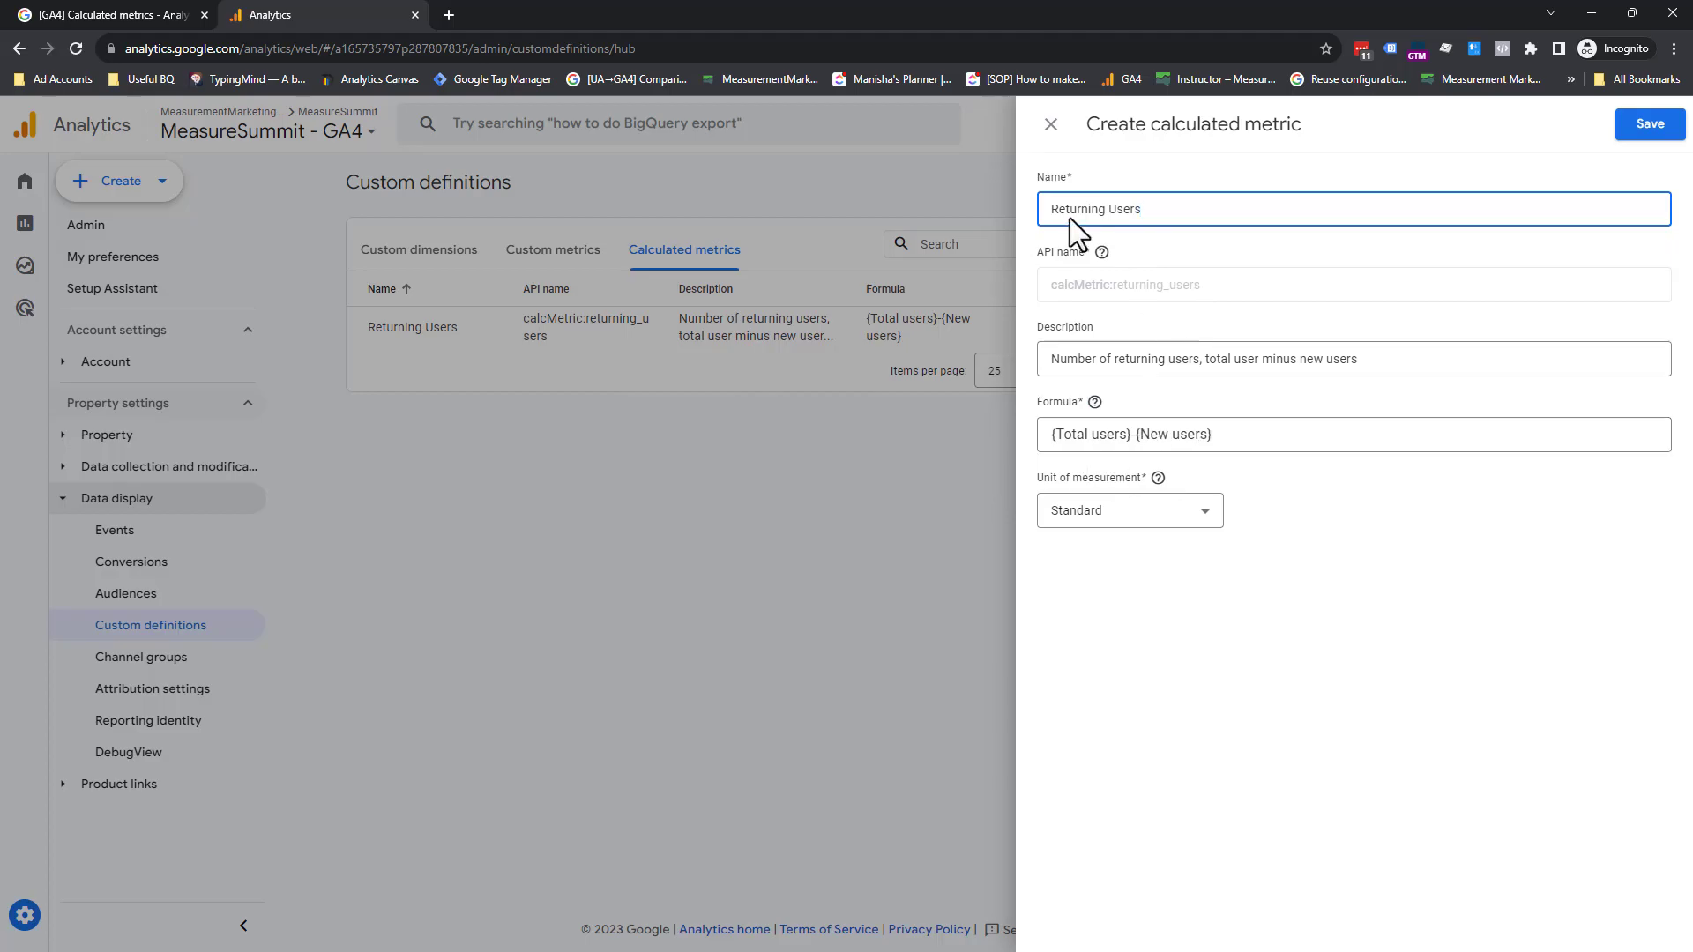
left_click(1229, 422)
left_click(1090, 434)
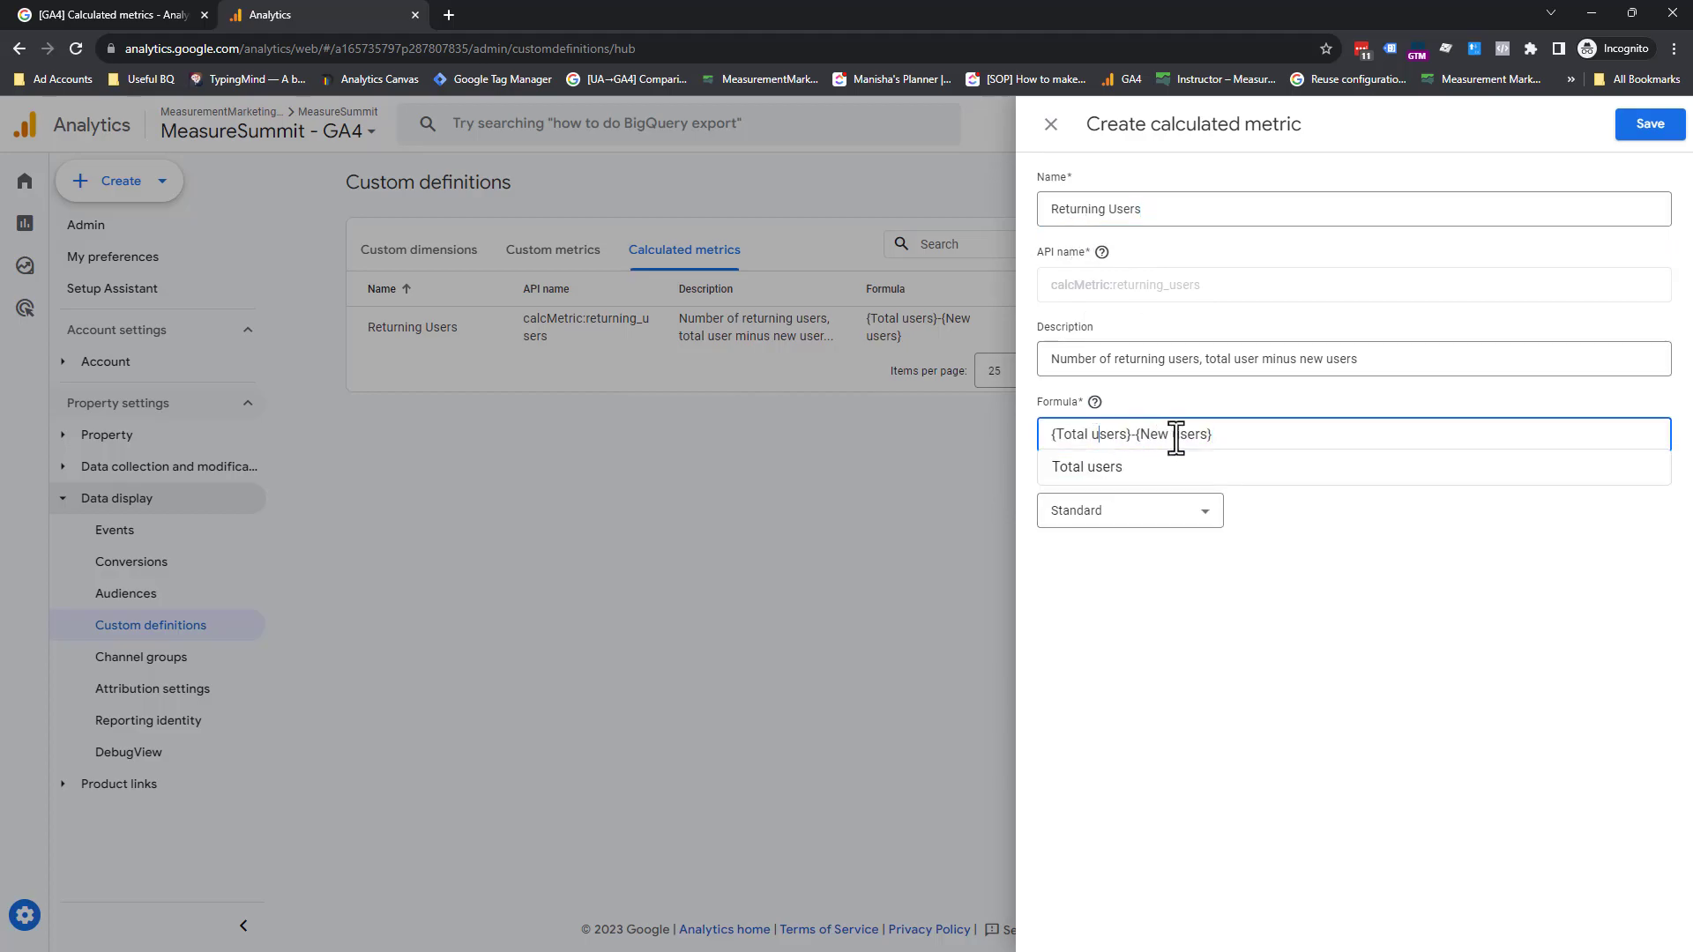
left_click(1050, 437)
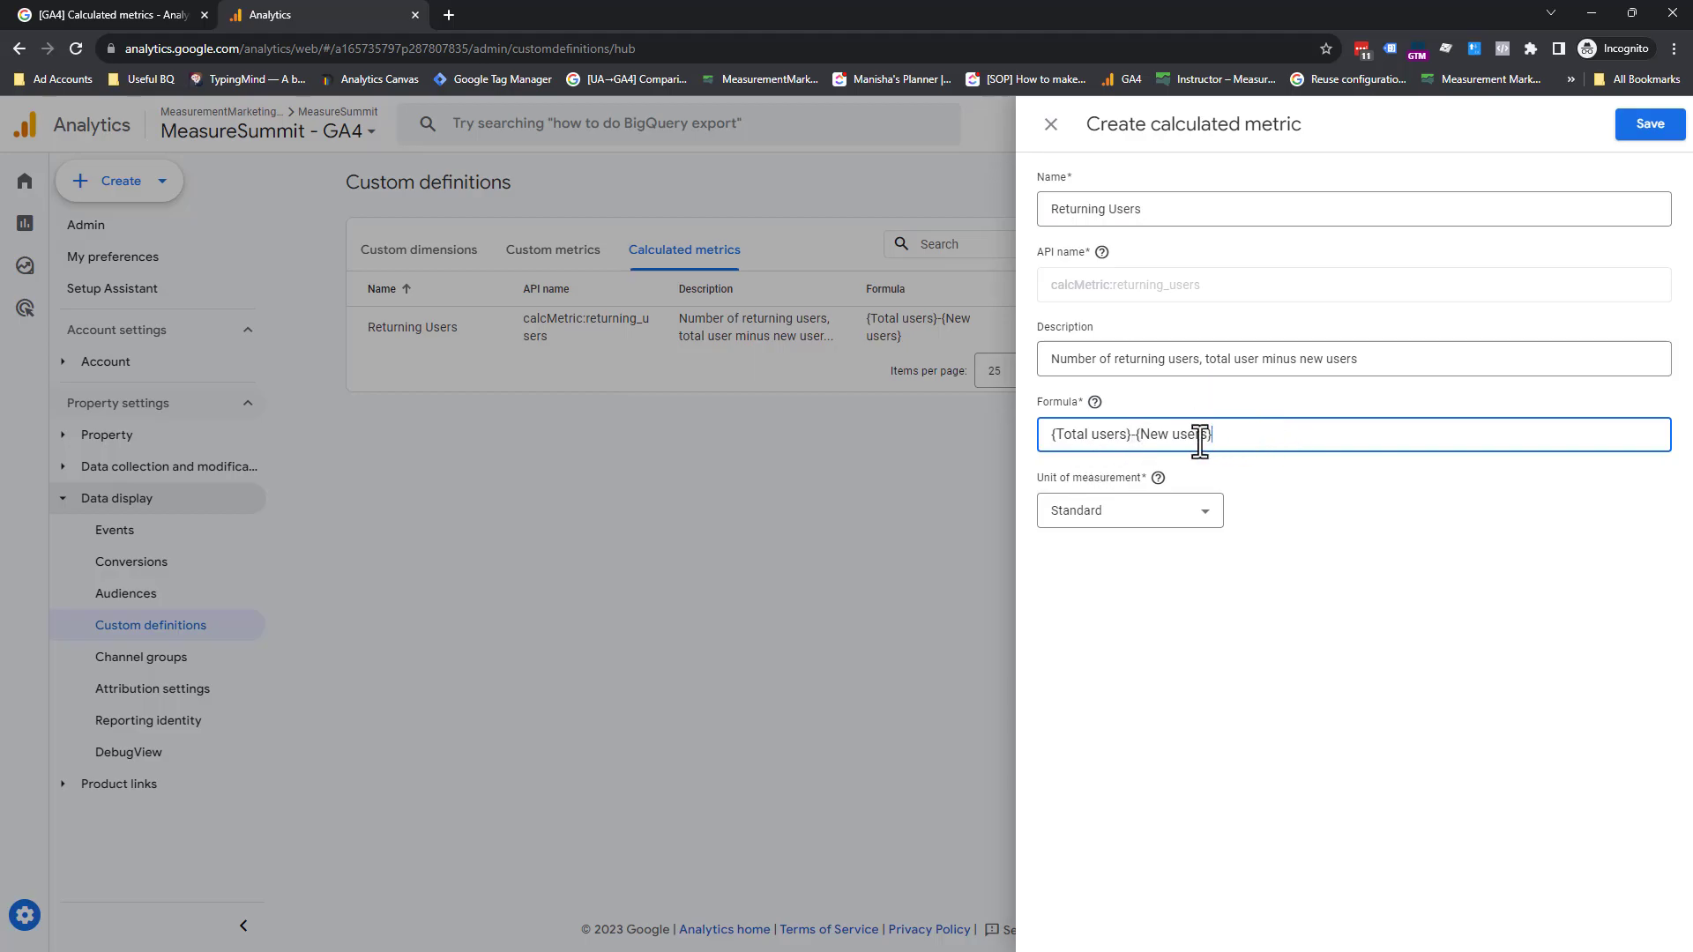
left_click(1050, 135)
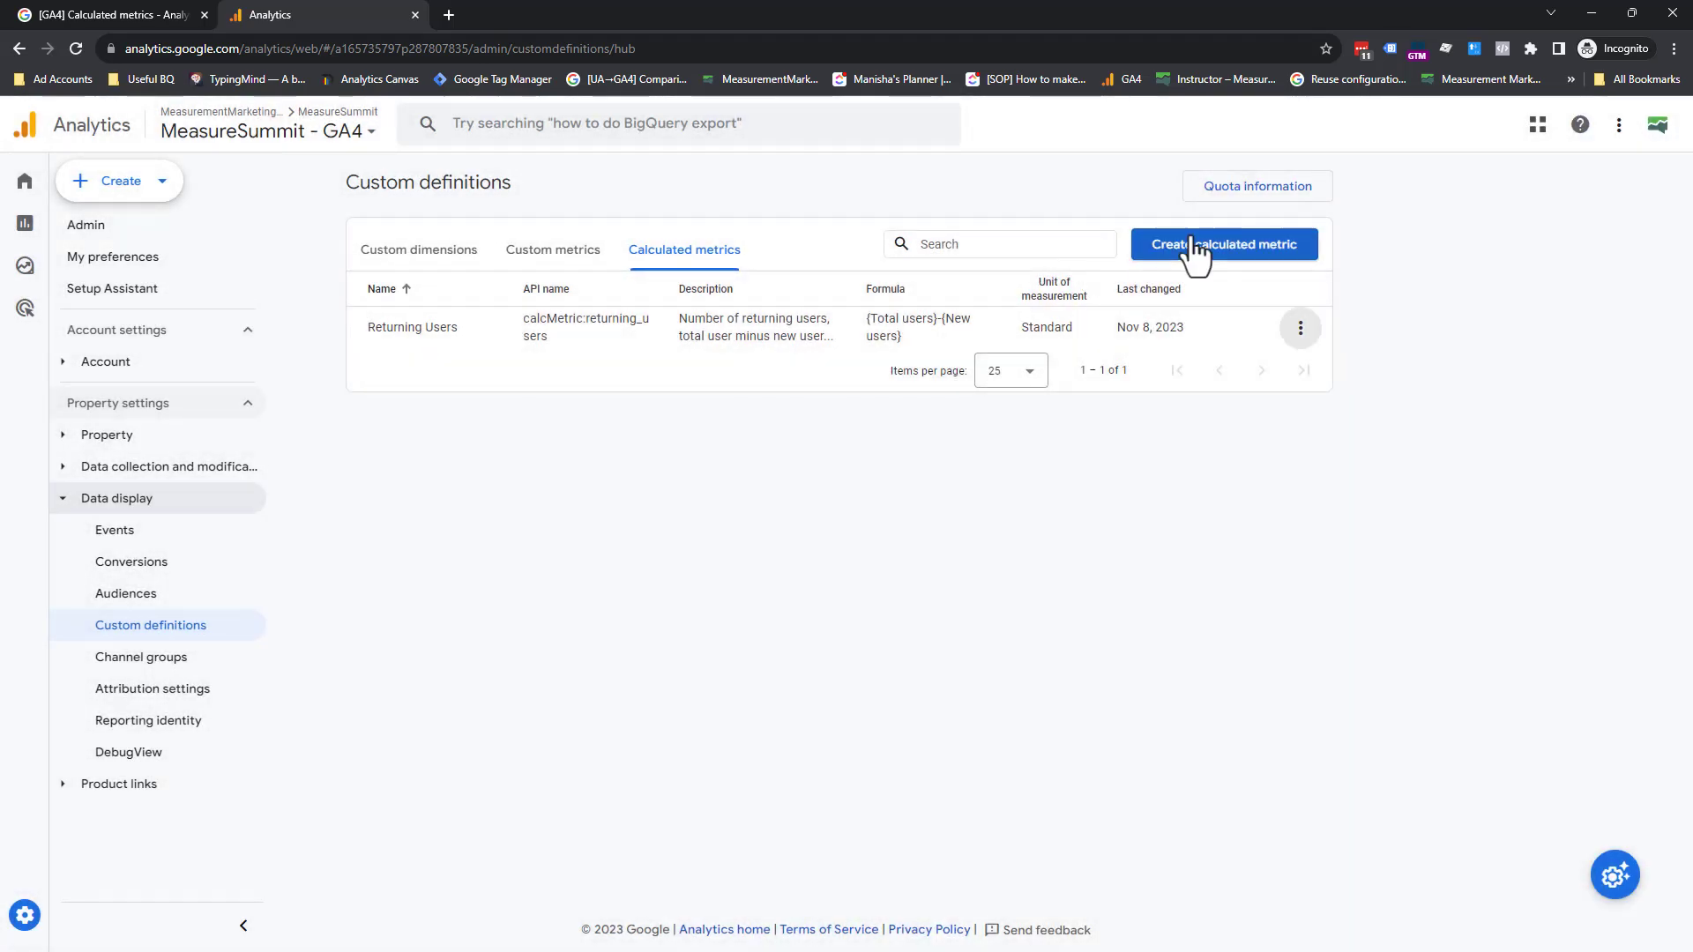
Draft another calculated metric with the formula {Total revenue}*1.33, and close the form without saving it.
left_click(1189, 247)
left_click(1101, 435)
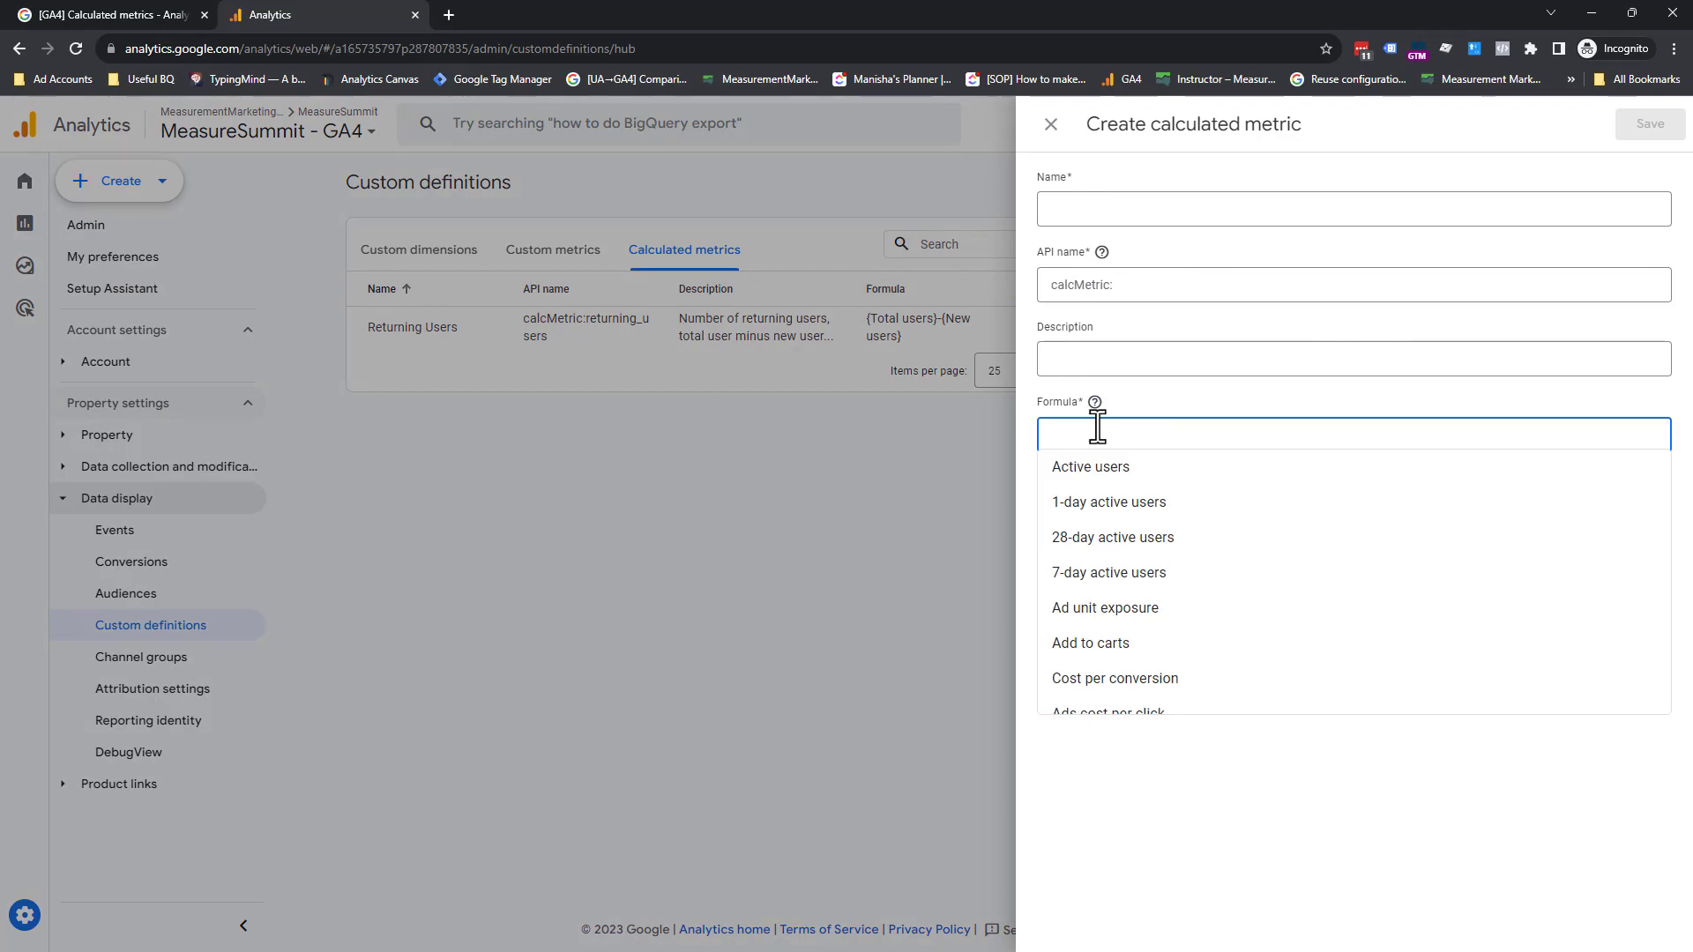
type("{")
key("BackSpace")
type("tp")
key("BackSpace")
type("p")
key("BackSpace")
type("ota")
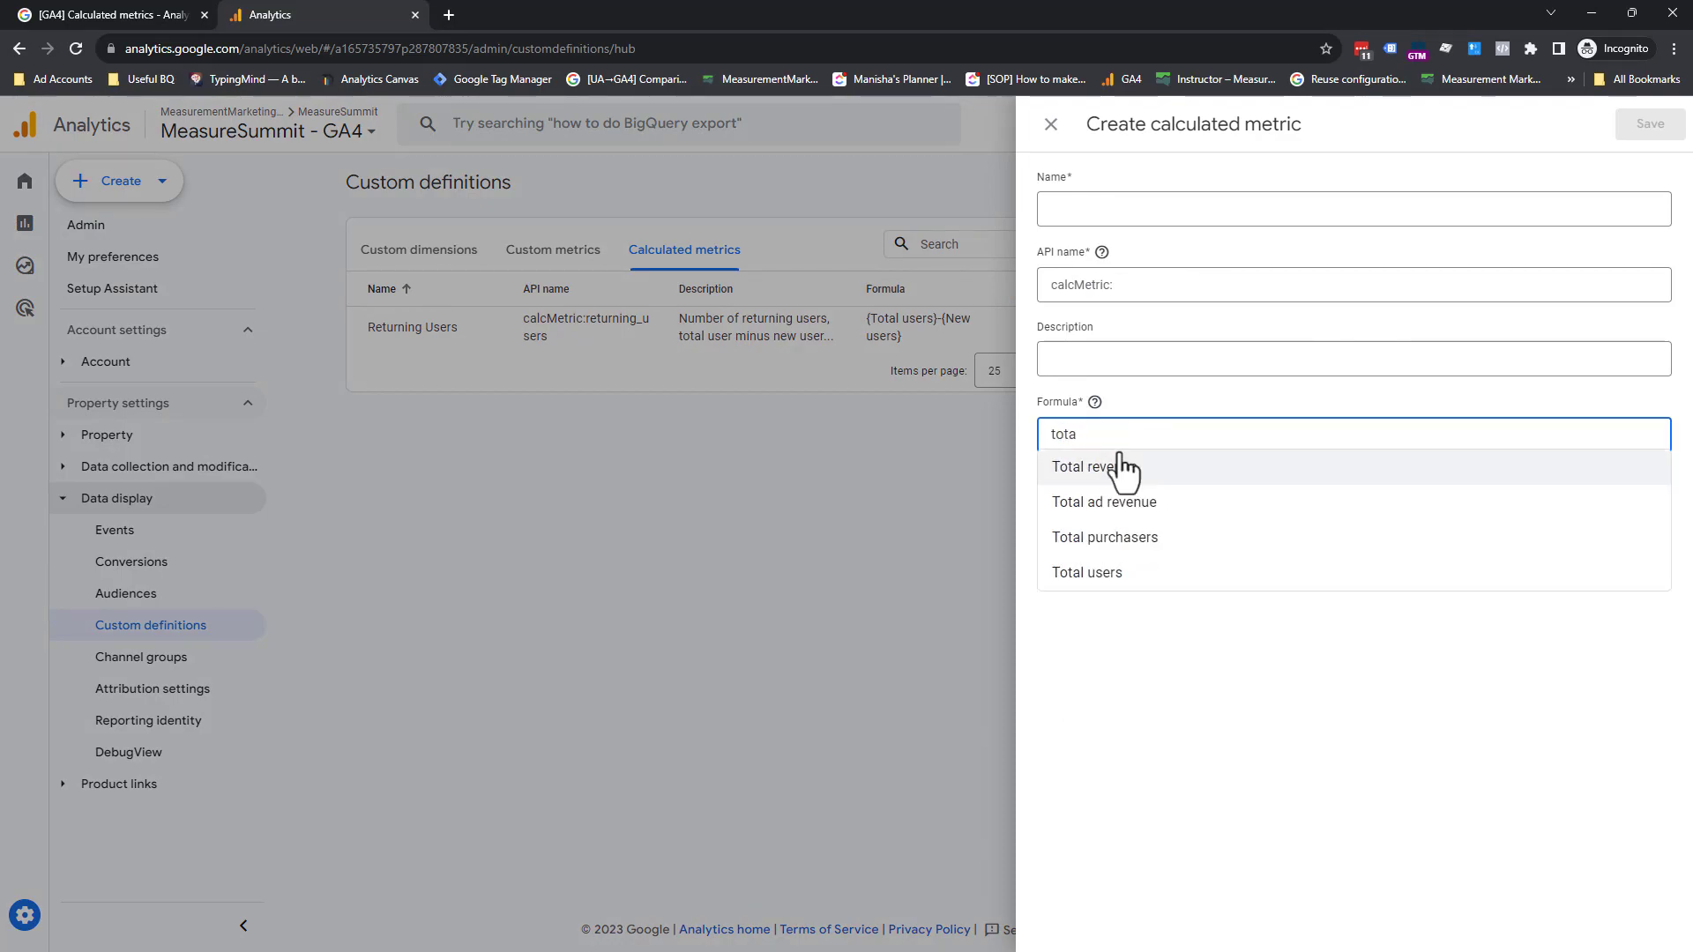
left_click(1120, 466)
type("*")
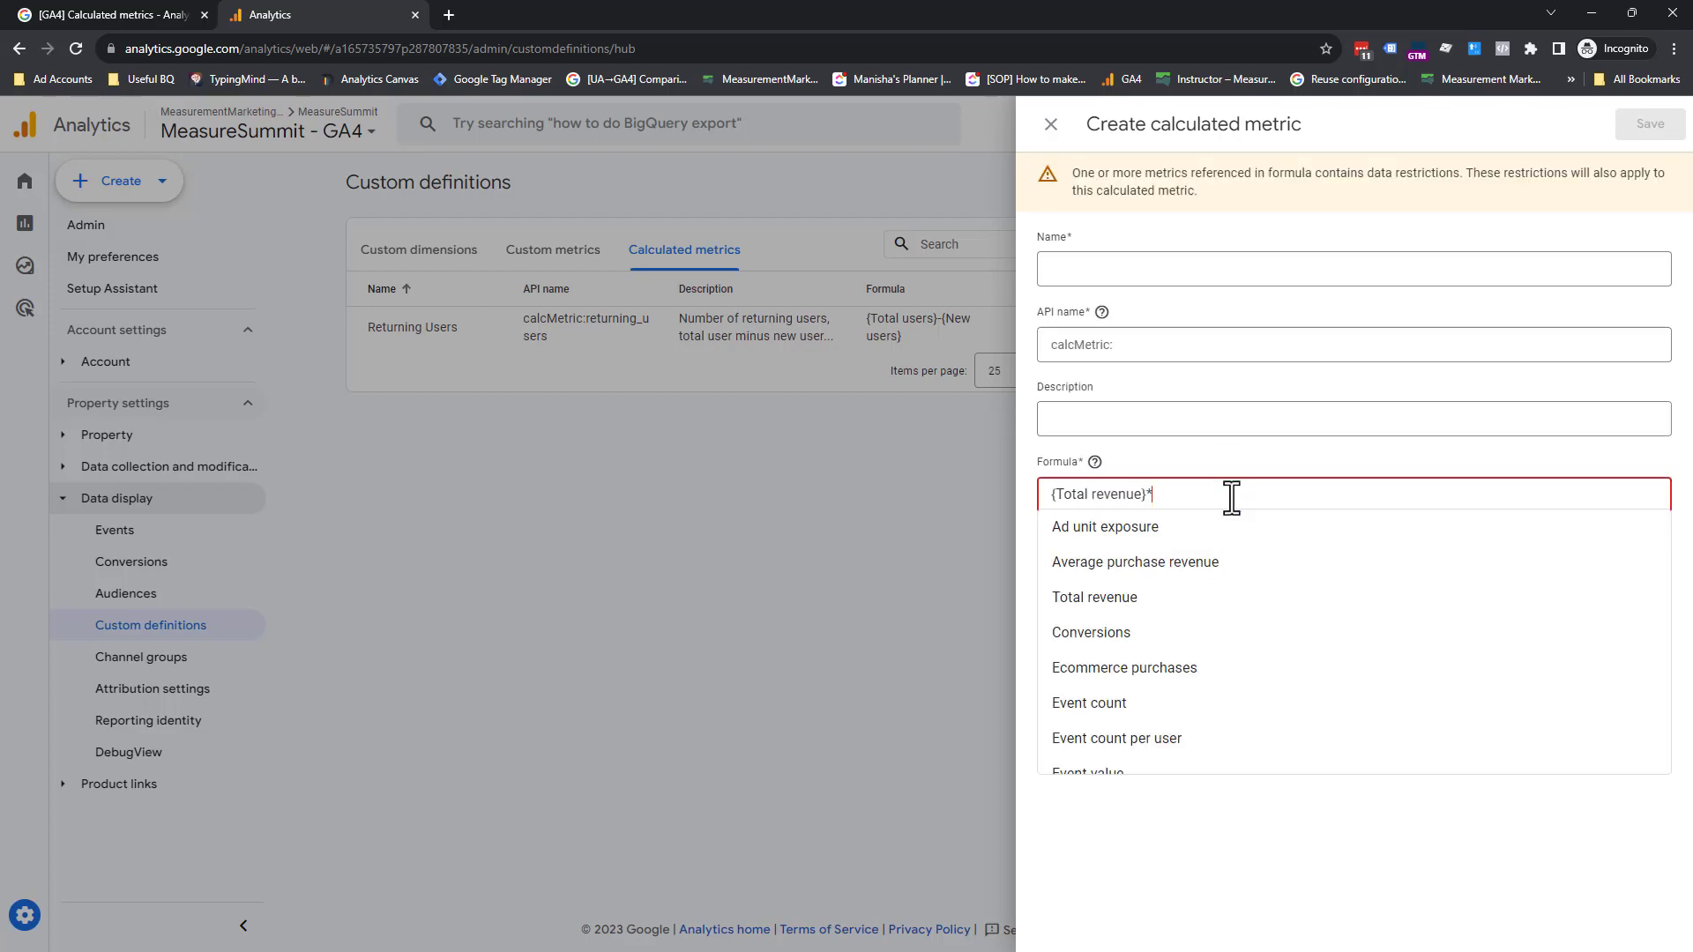
type("1.33")
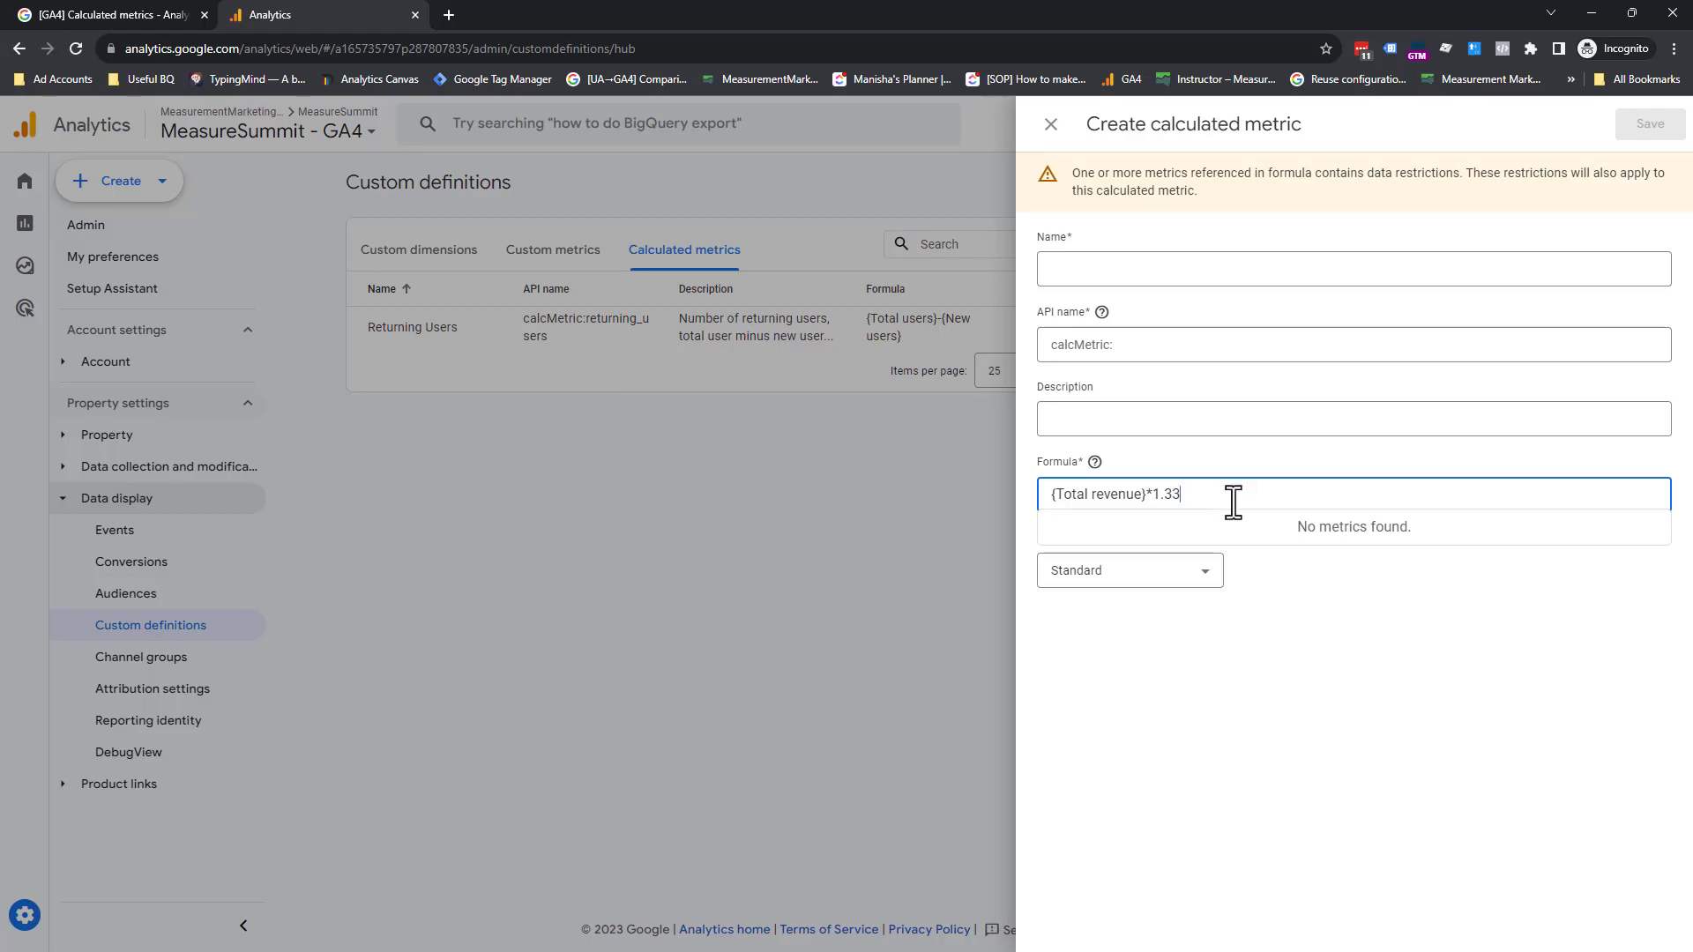
left_click_drag(1220, 493, 1160, 496)
left_click(1052, 121)
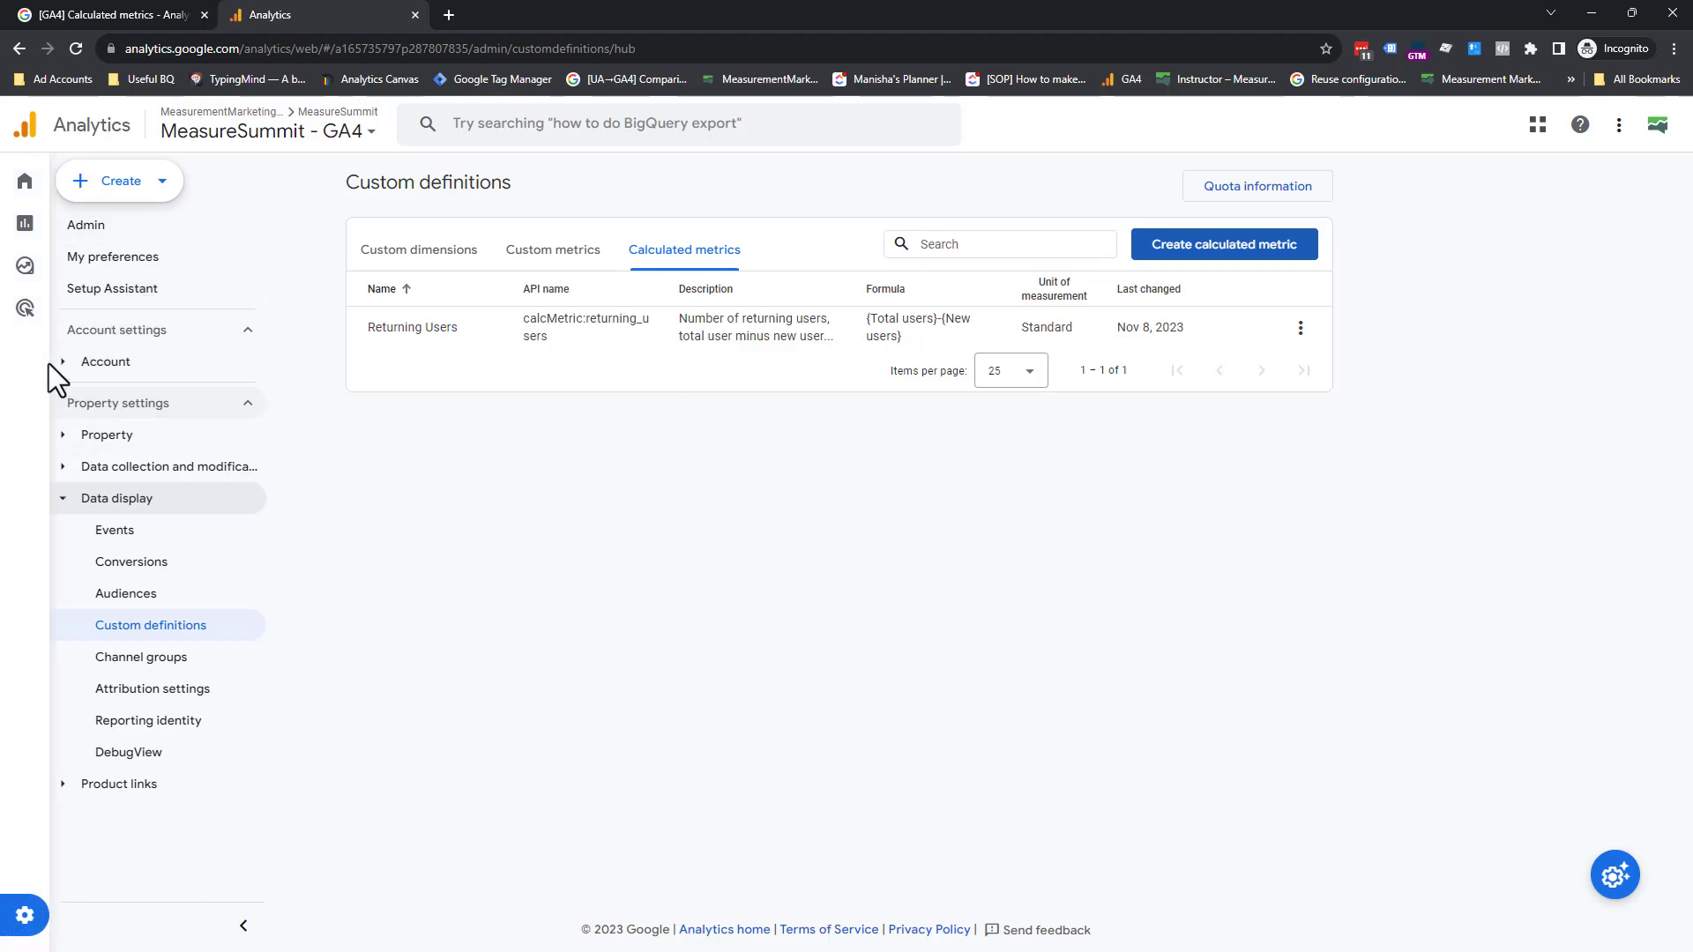
Open the Traffic acquisition report from the Life cycle acquisition reports for customization.
mouse_move(55, 269)
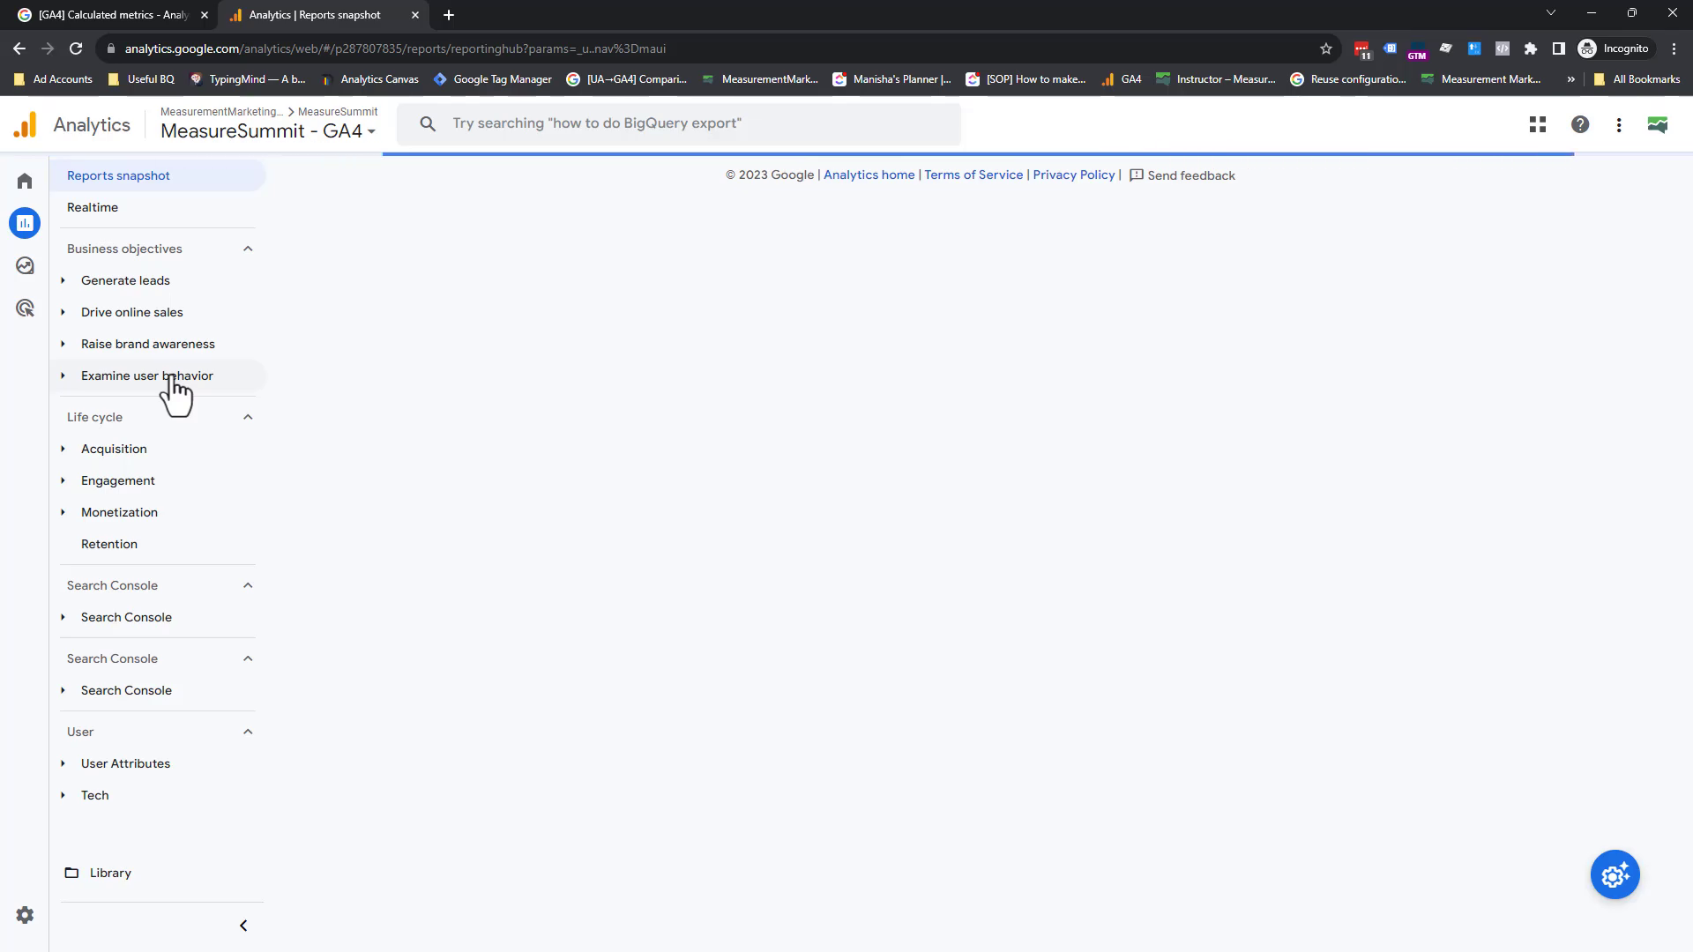
left_click(55, 451)
left_click(179, 551)
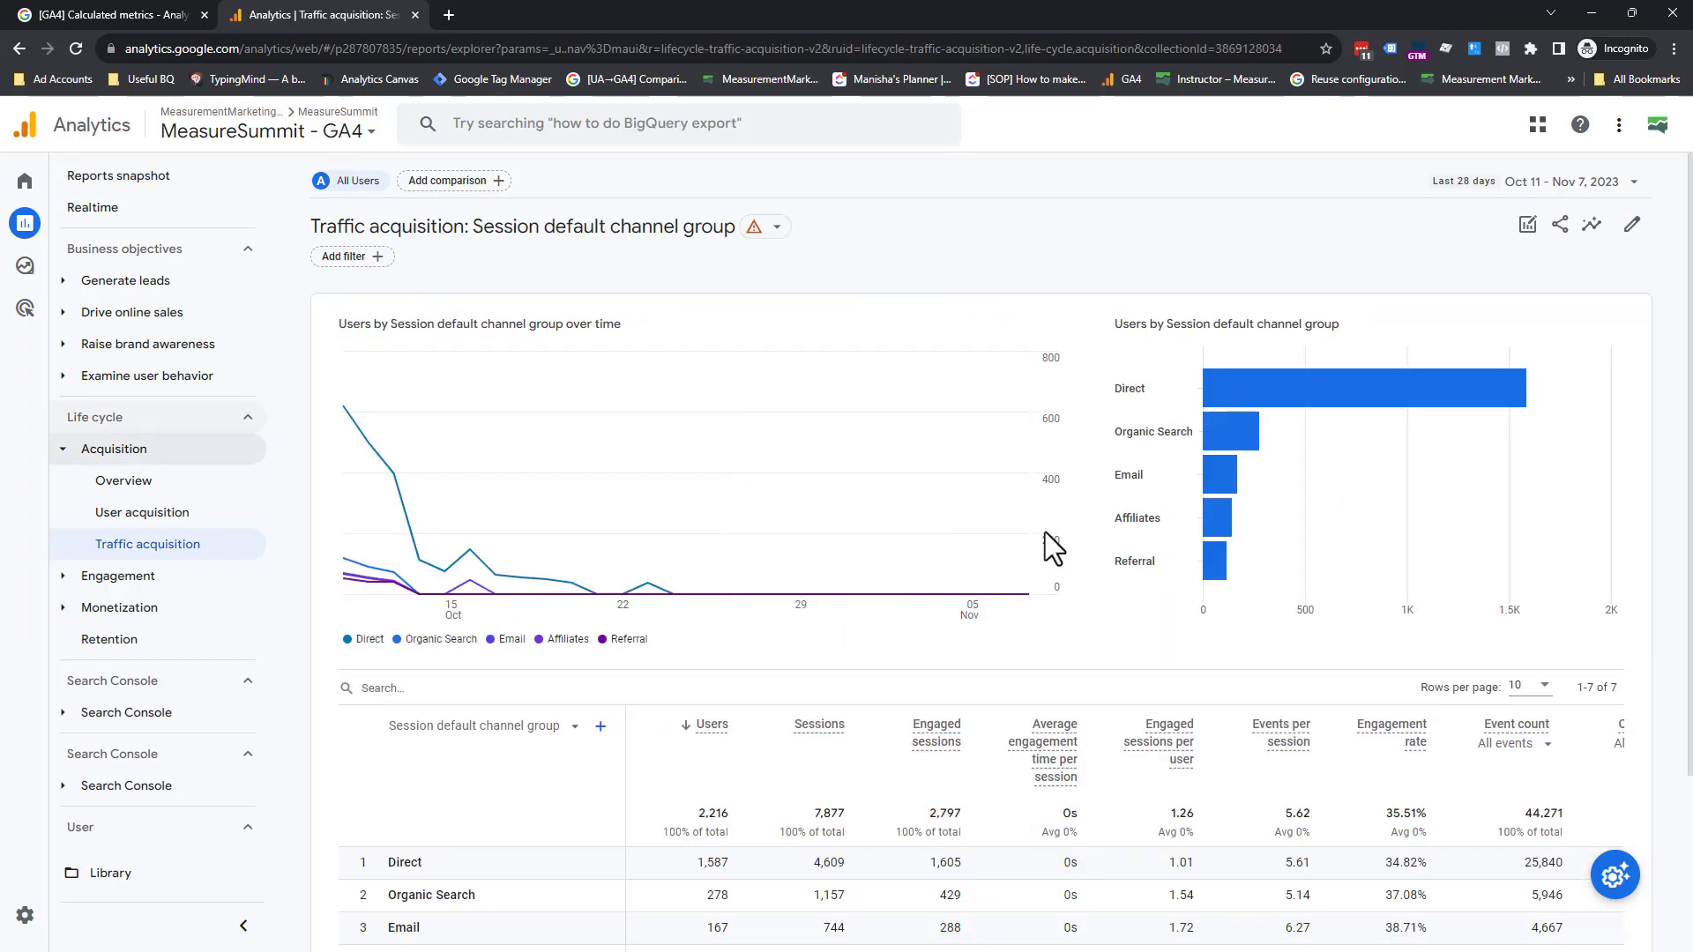
left_click(1634, 224)
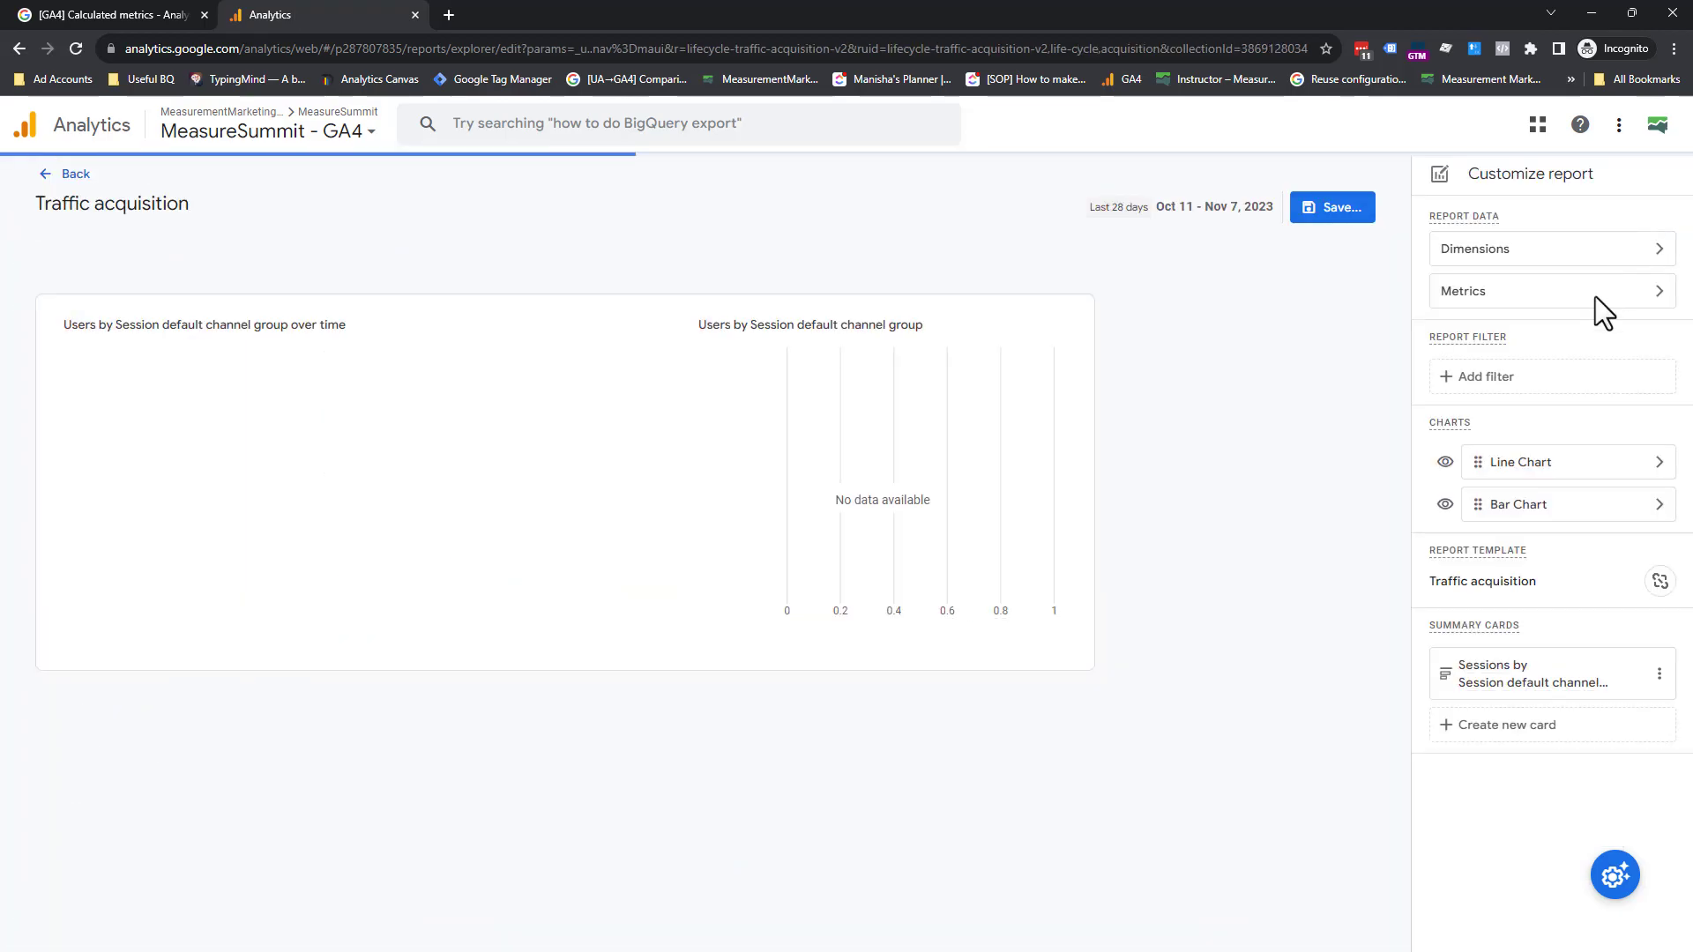
Add the custom Returning Users metric to the Traffic acquisition report, apply it, and bring its table column into view.
left_click(1553, 294)
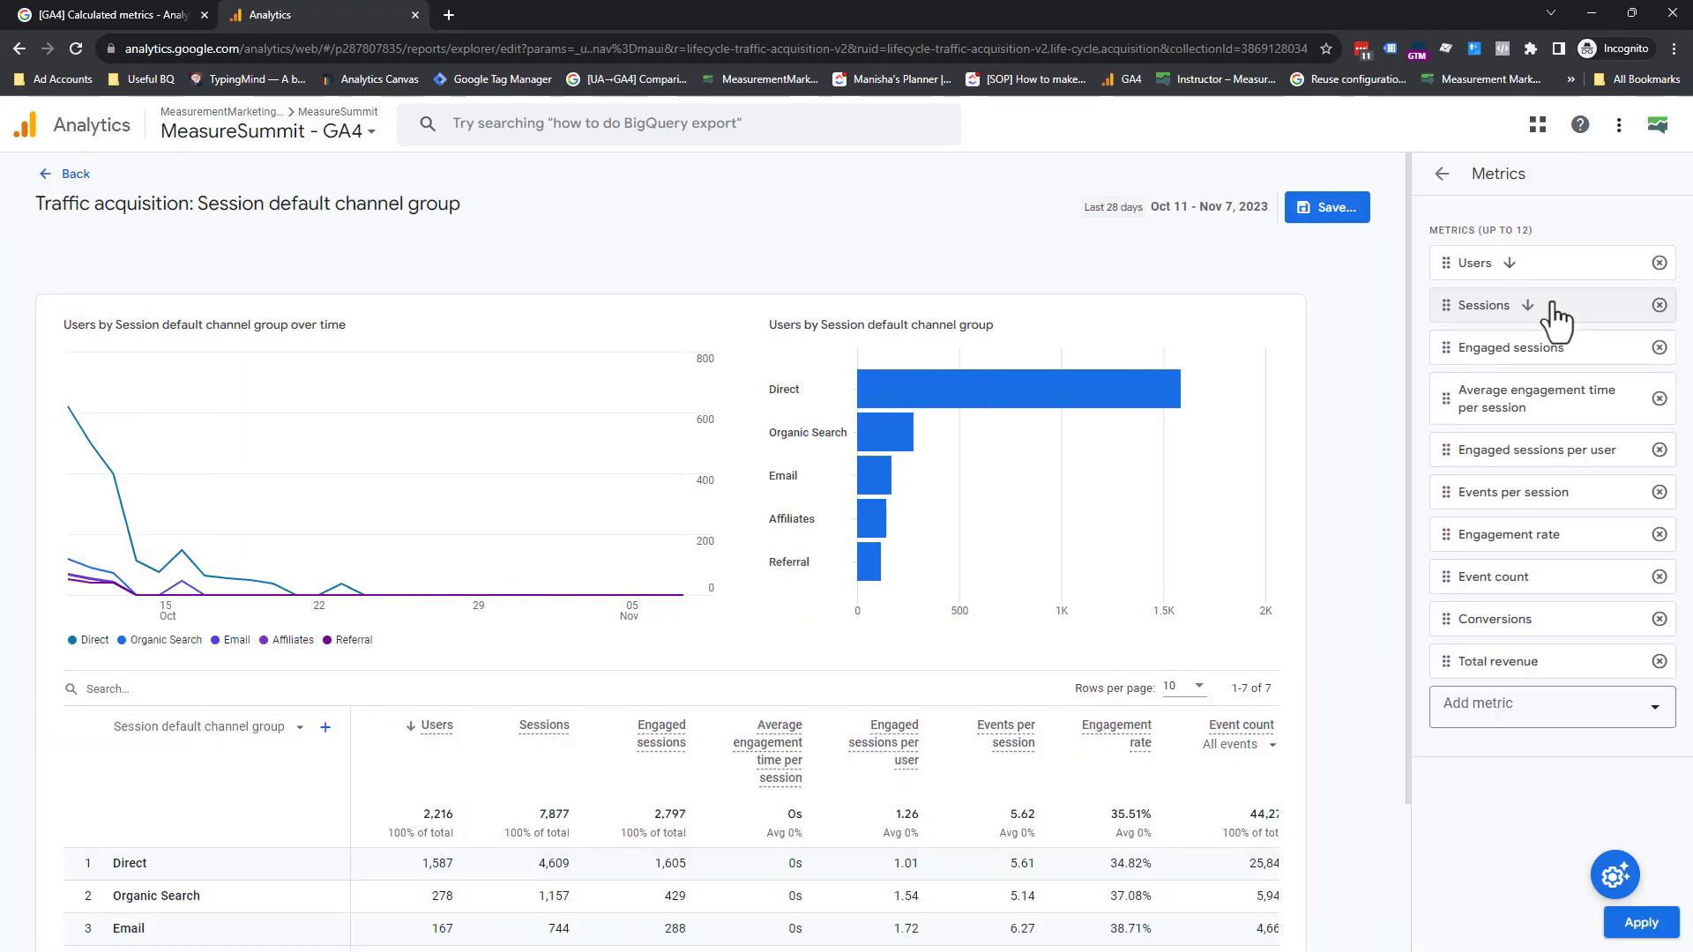
left_click(1584, 707)
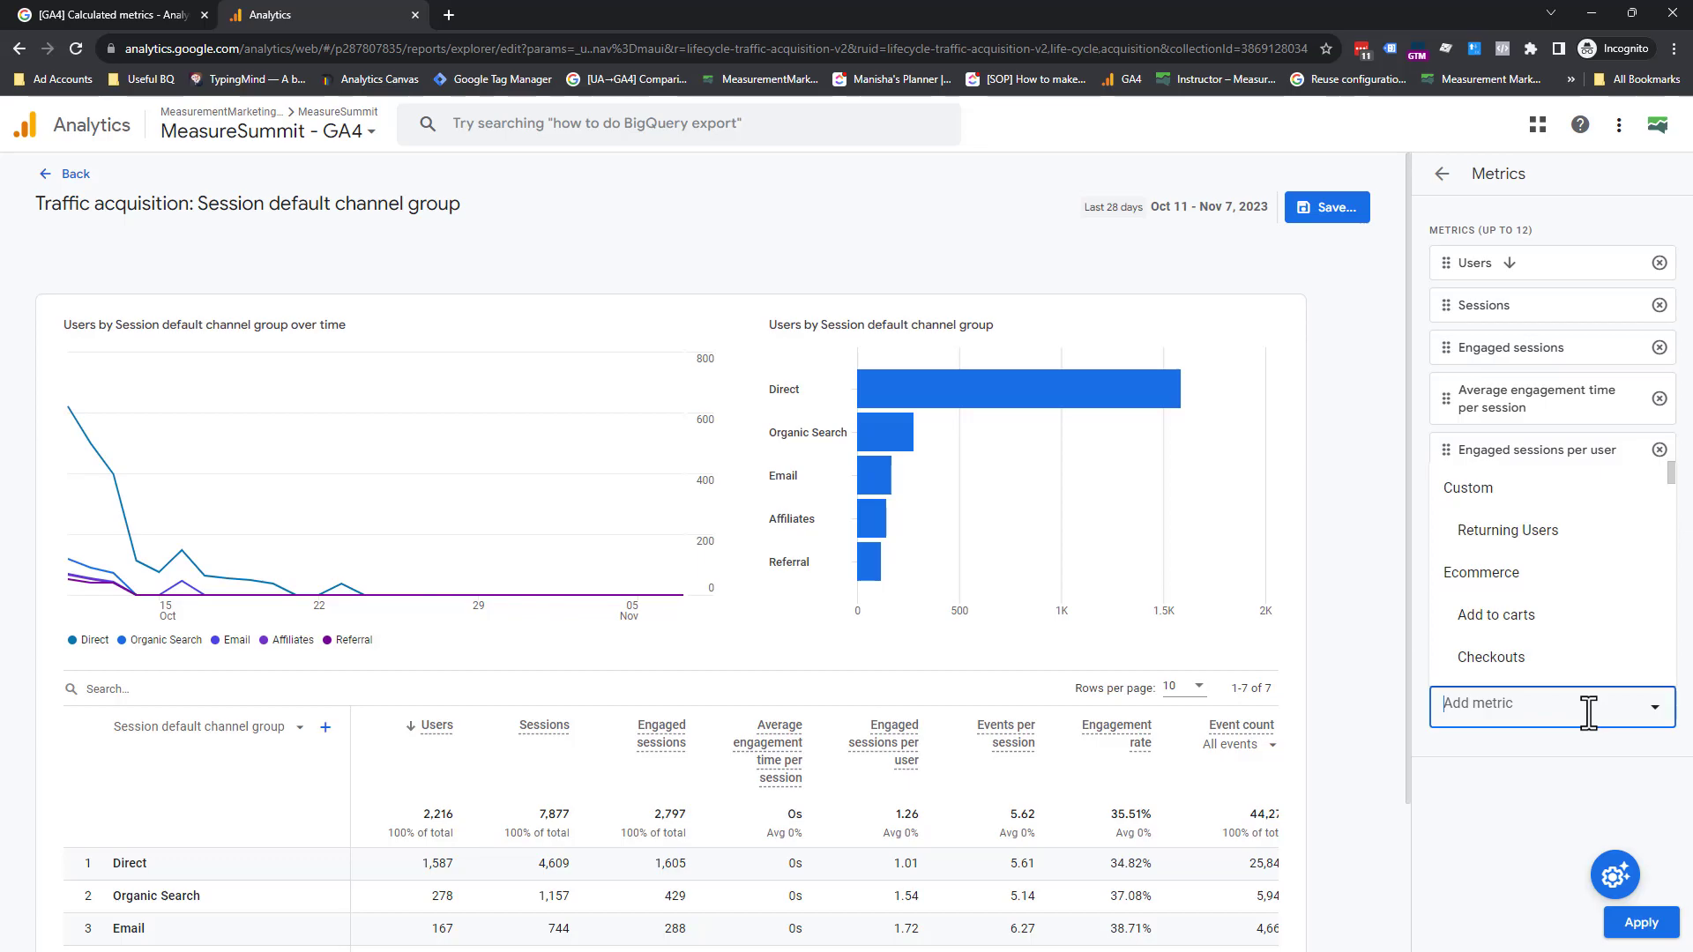
left_click(1499, 531)
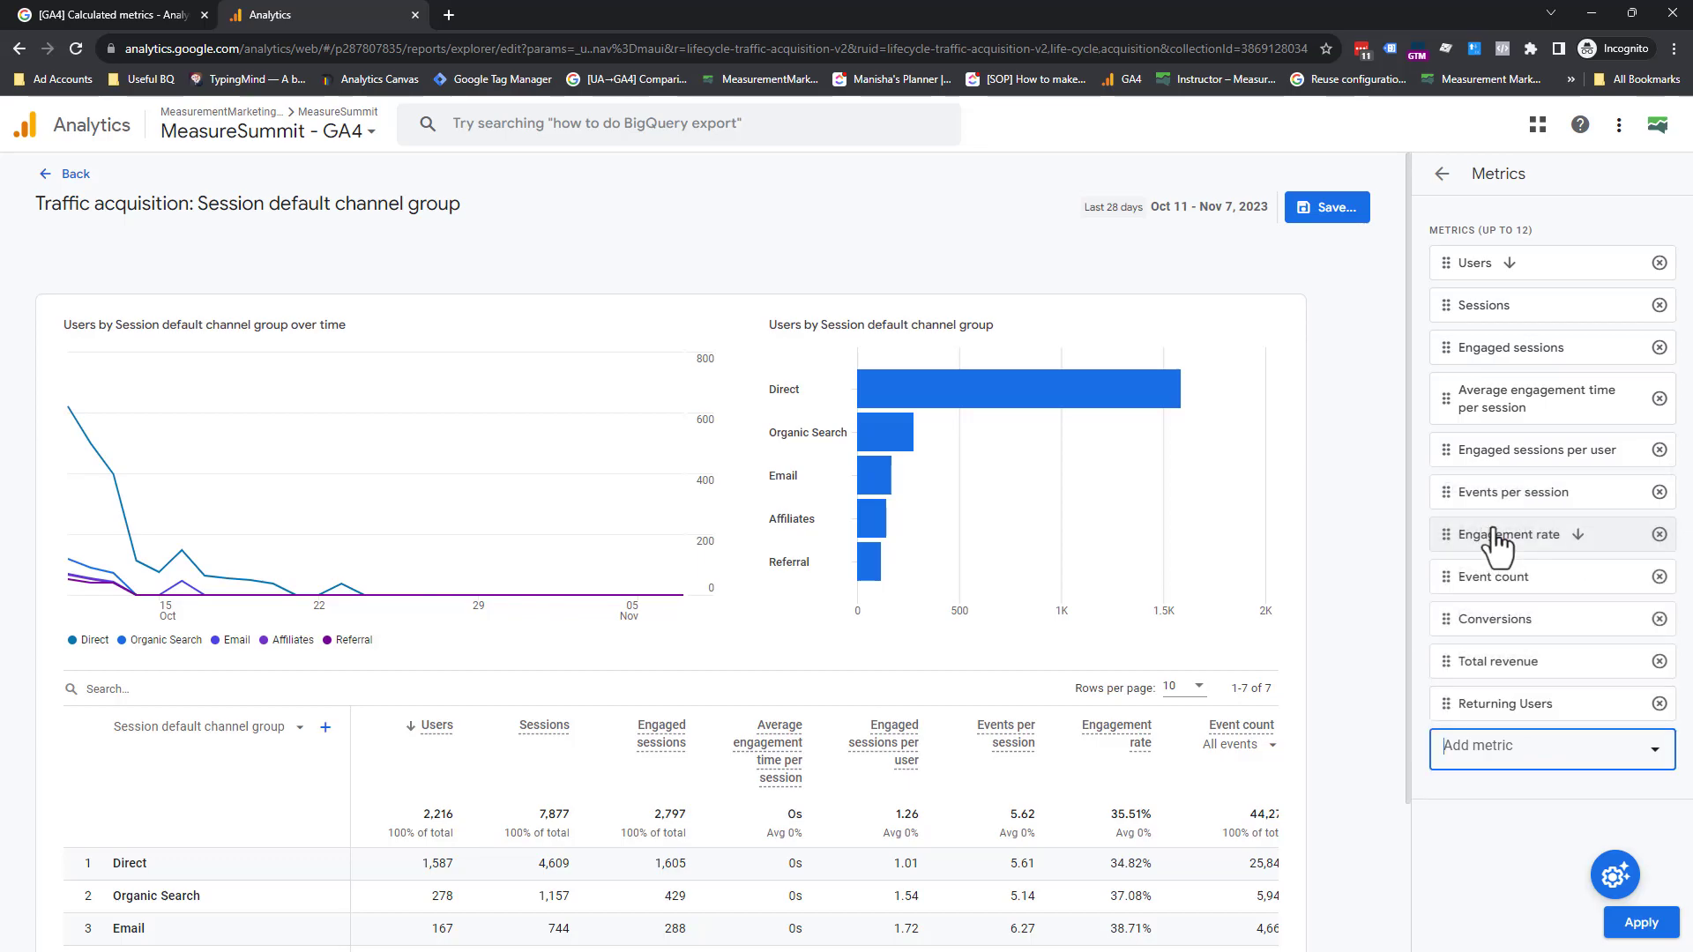
left_click(1642, 923)
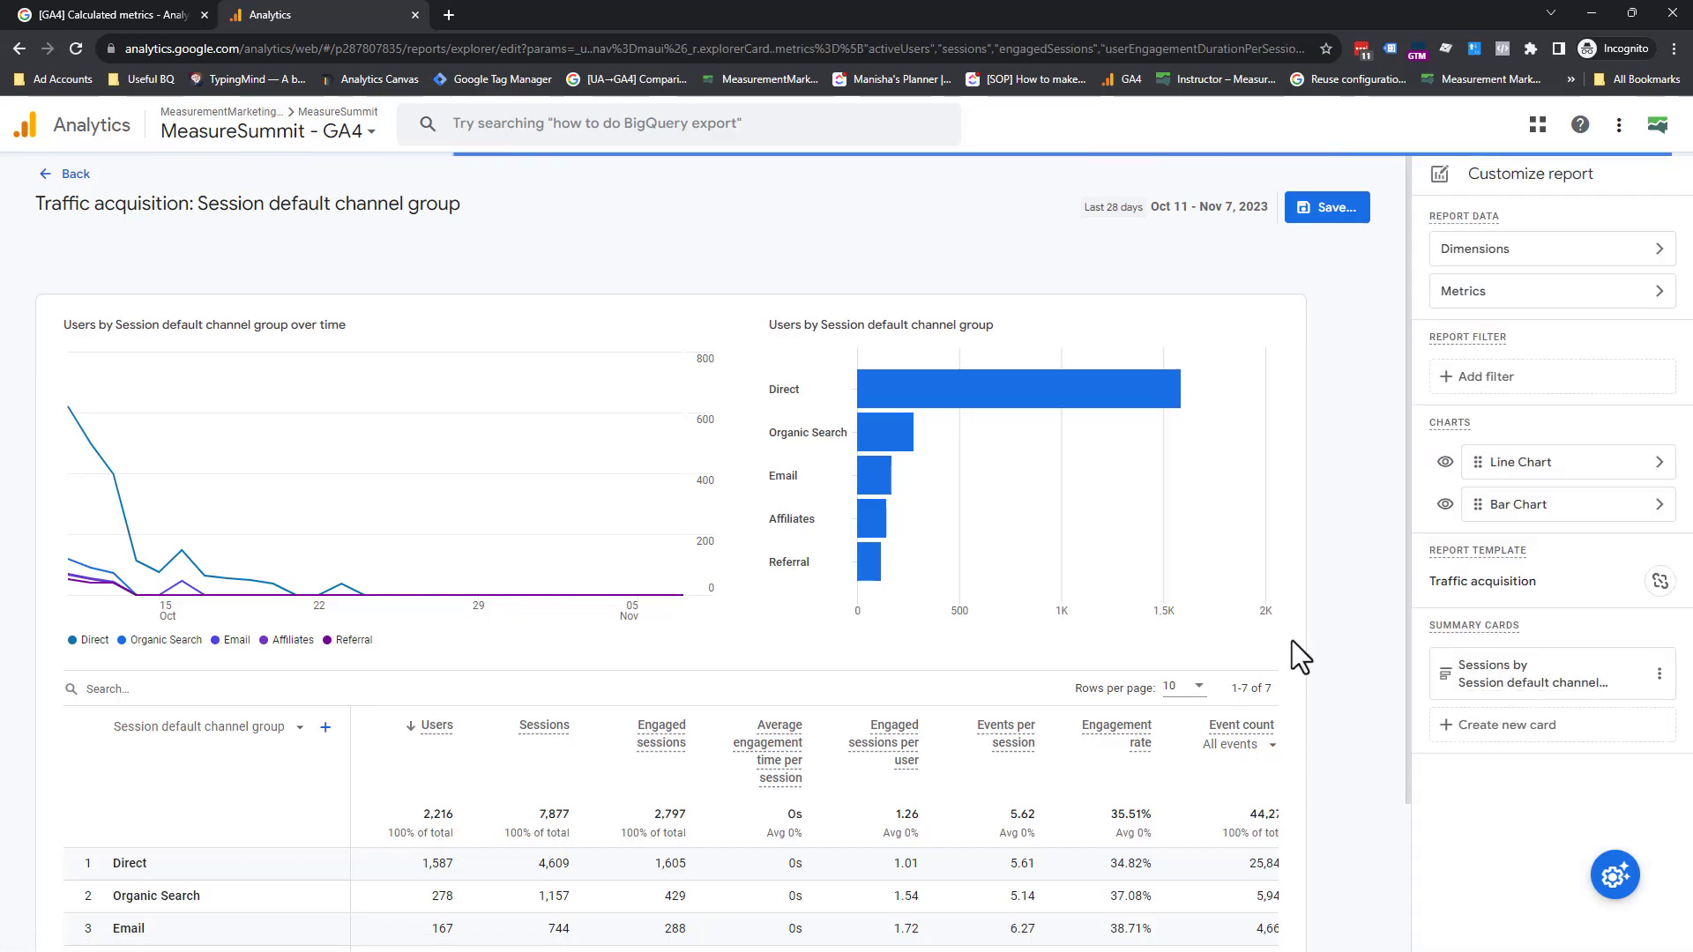
scroll(1290, 641, "down", 2)
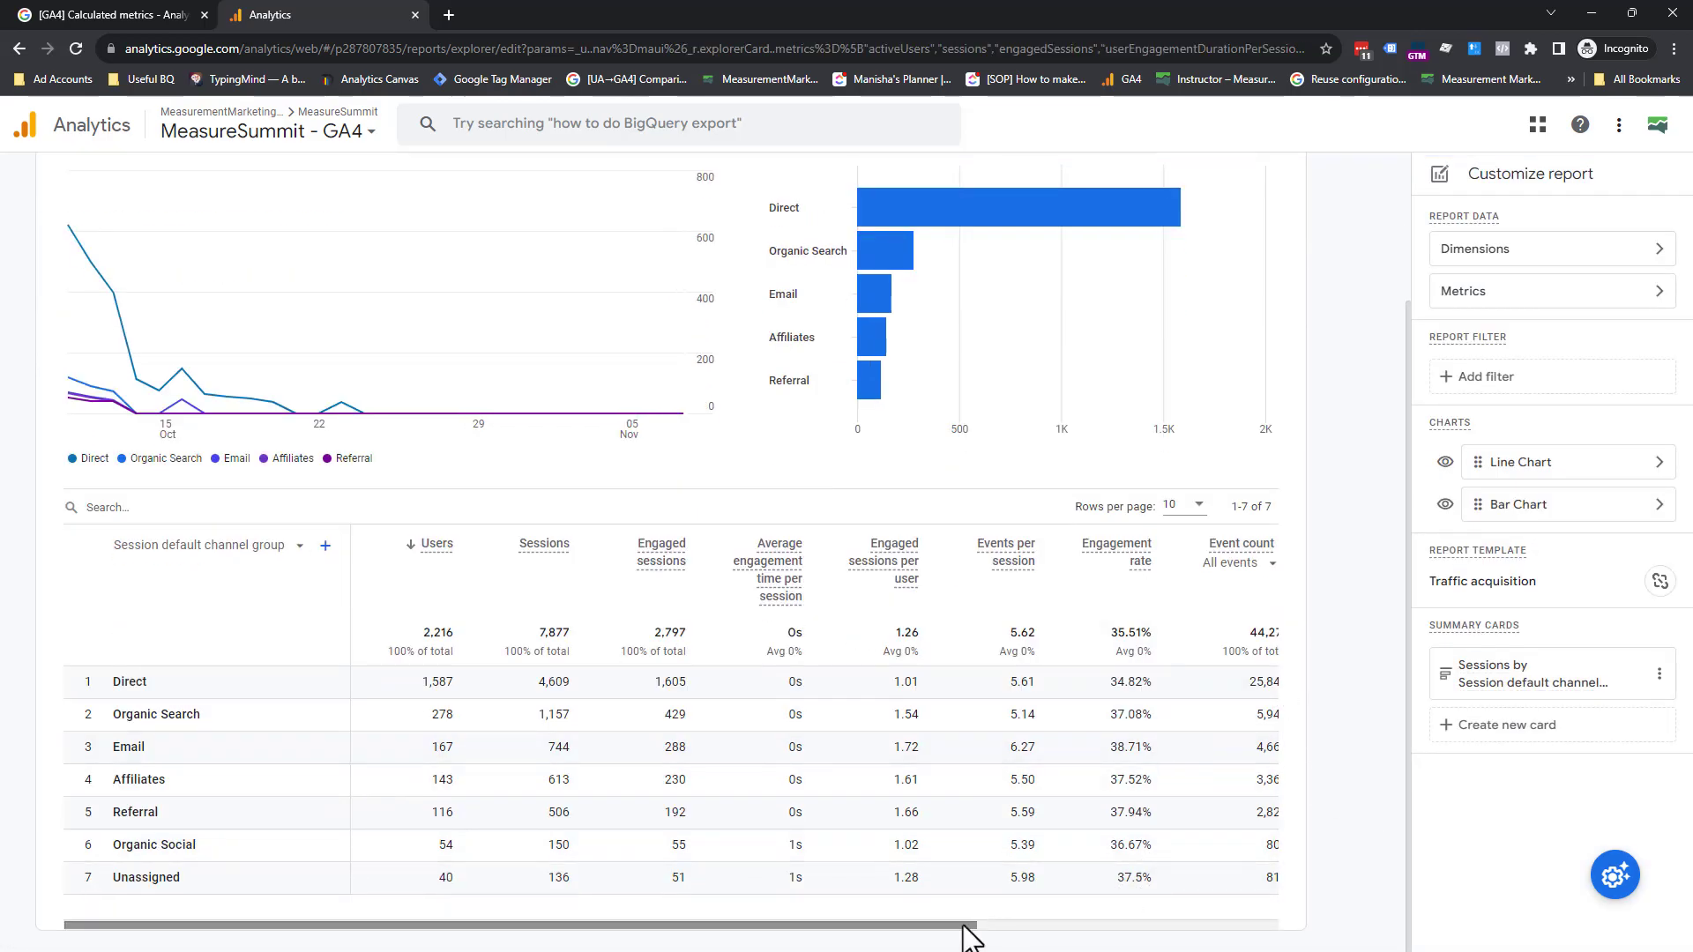
left_click_drag(967, 928, 1303, 891)
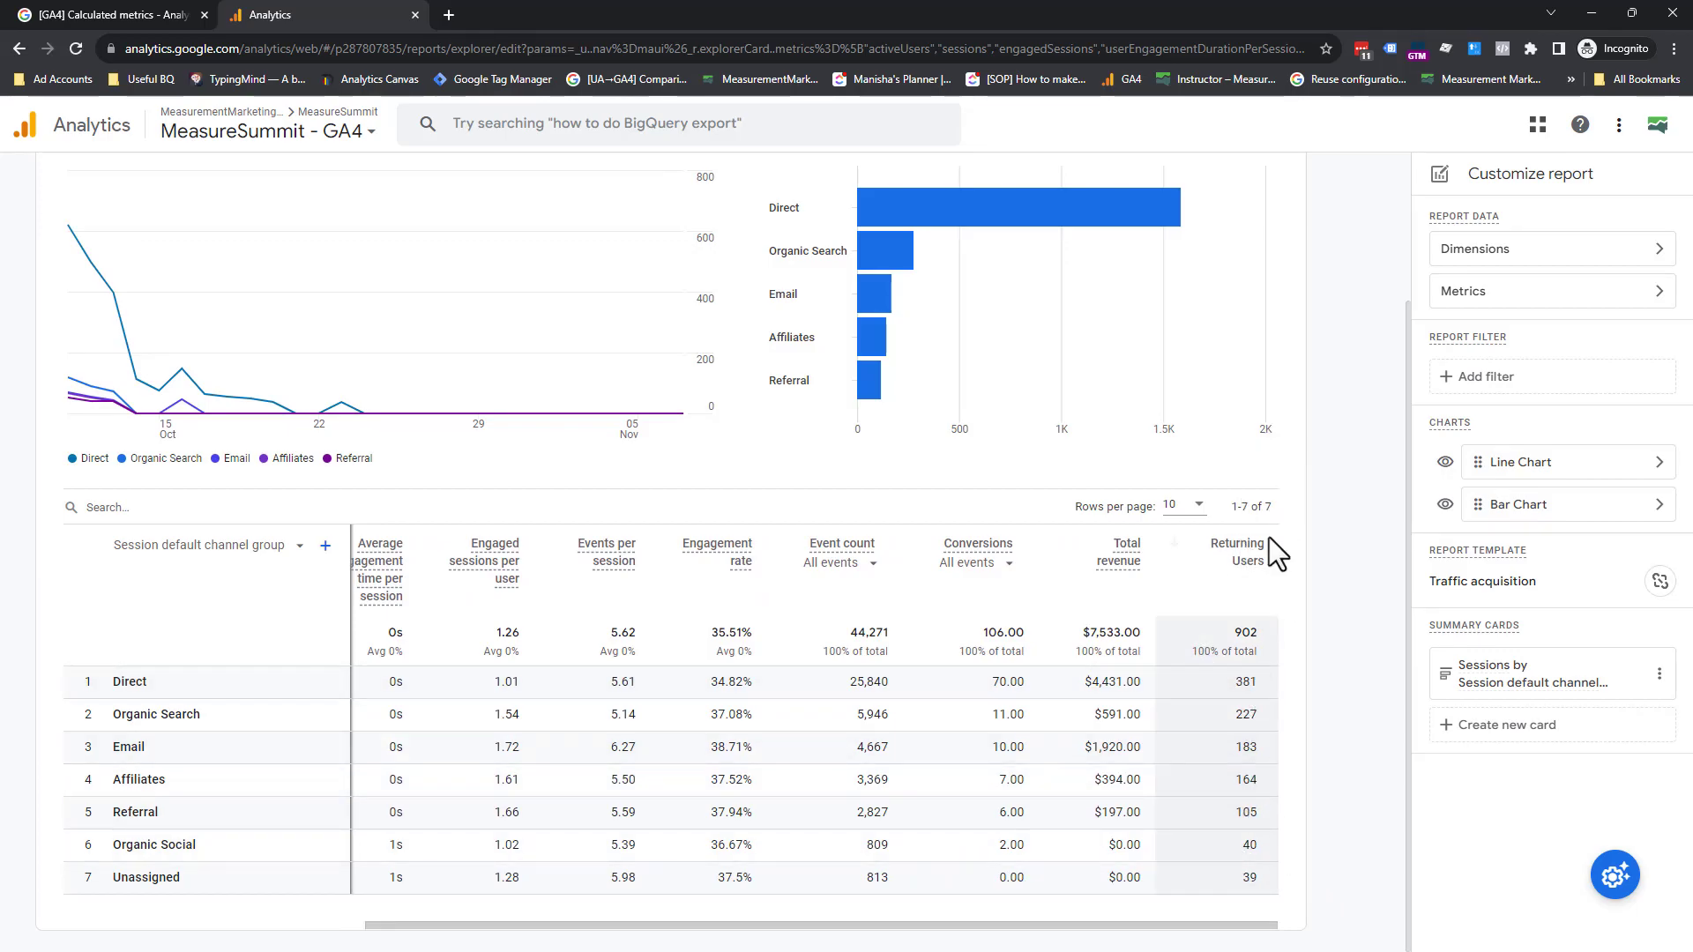
Save the customized report as a new report named "Traffic acquisition: Session default channel group (returning users)".
scroll(1268, 537, "up", 2)
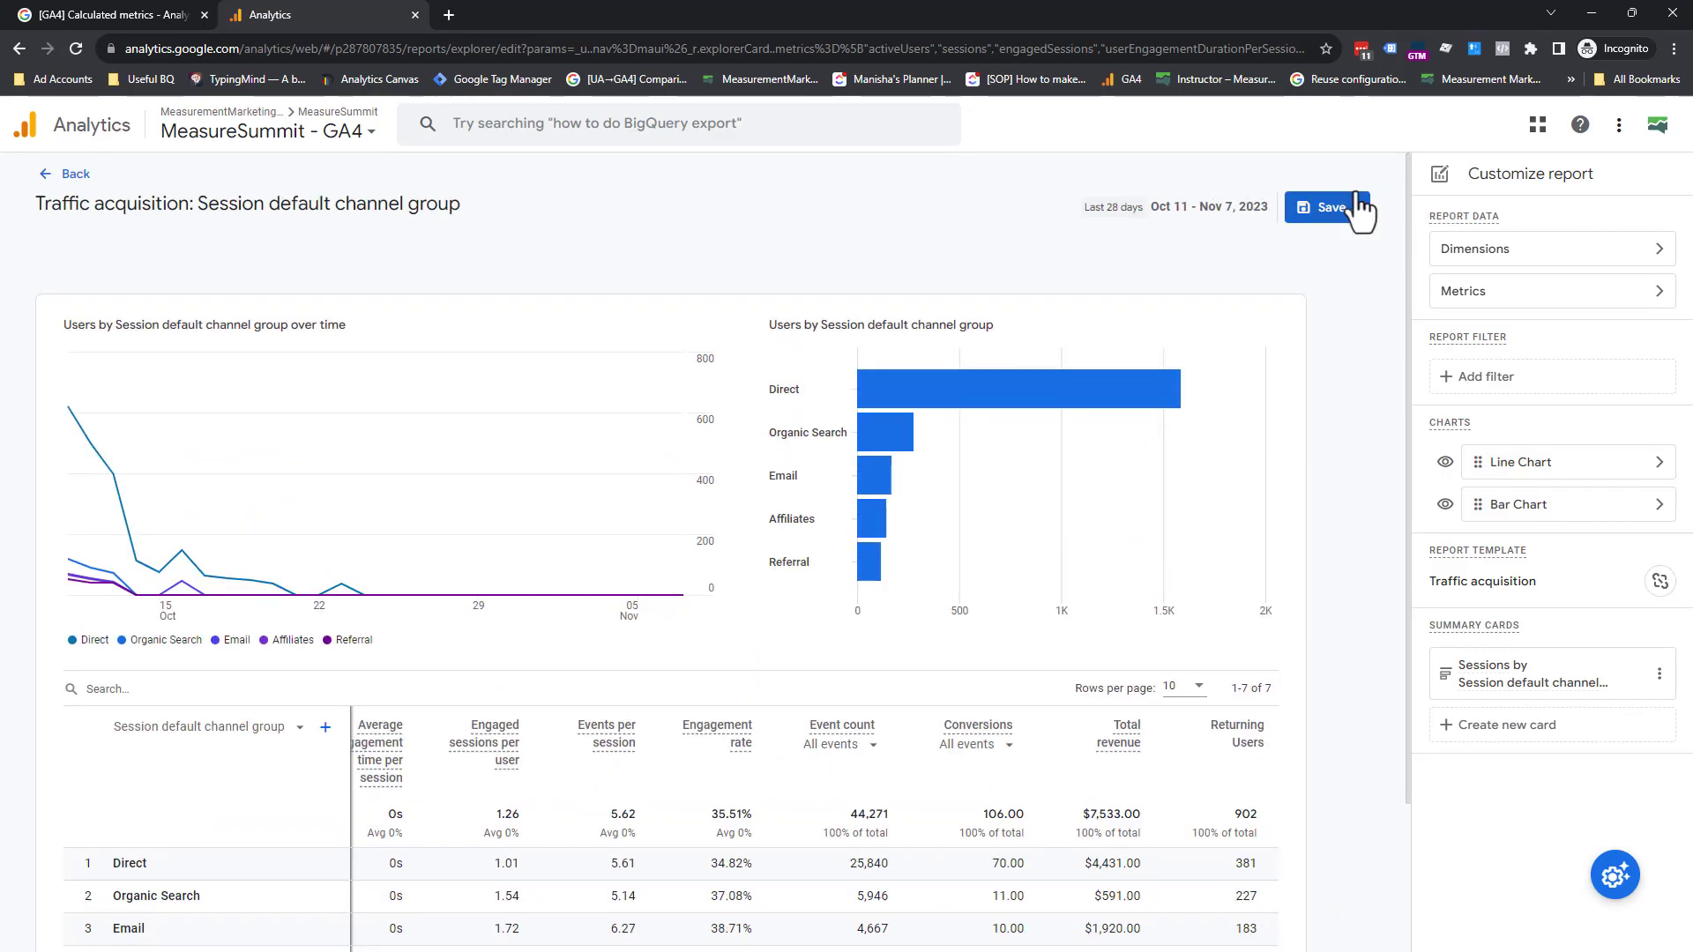
left_click(1330, 212)
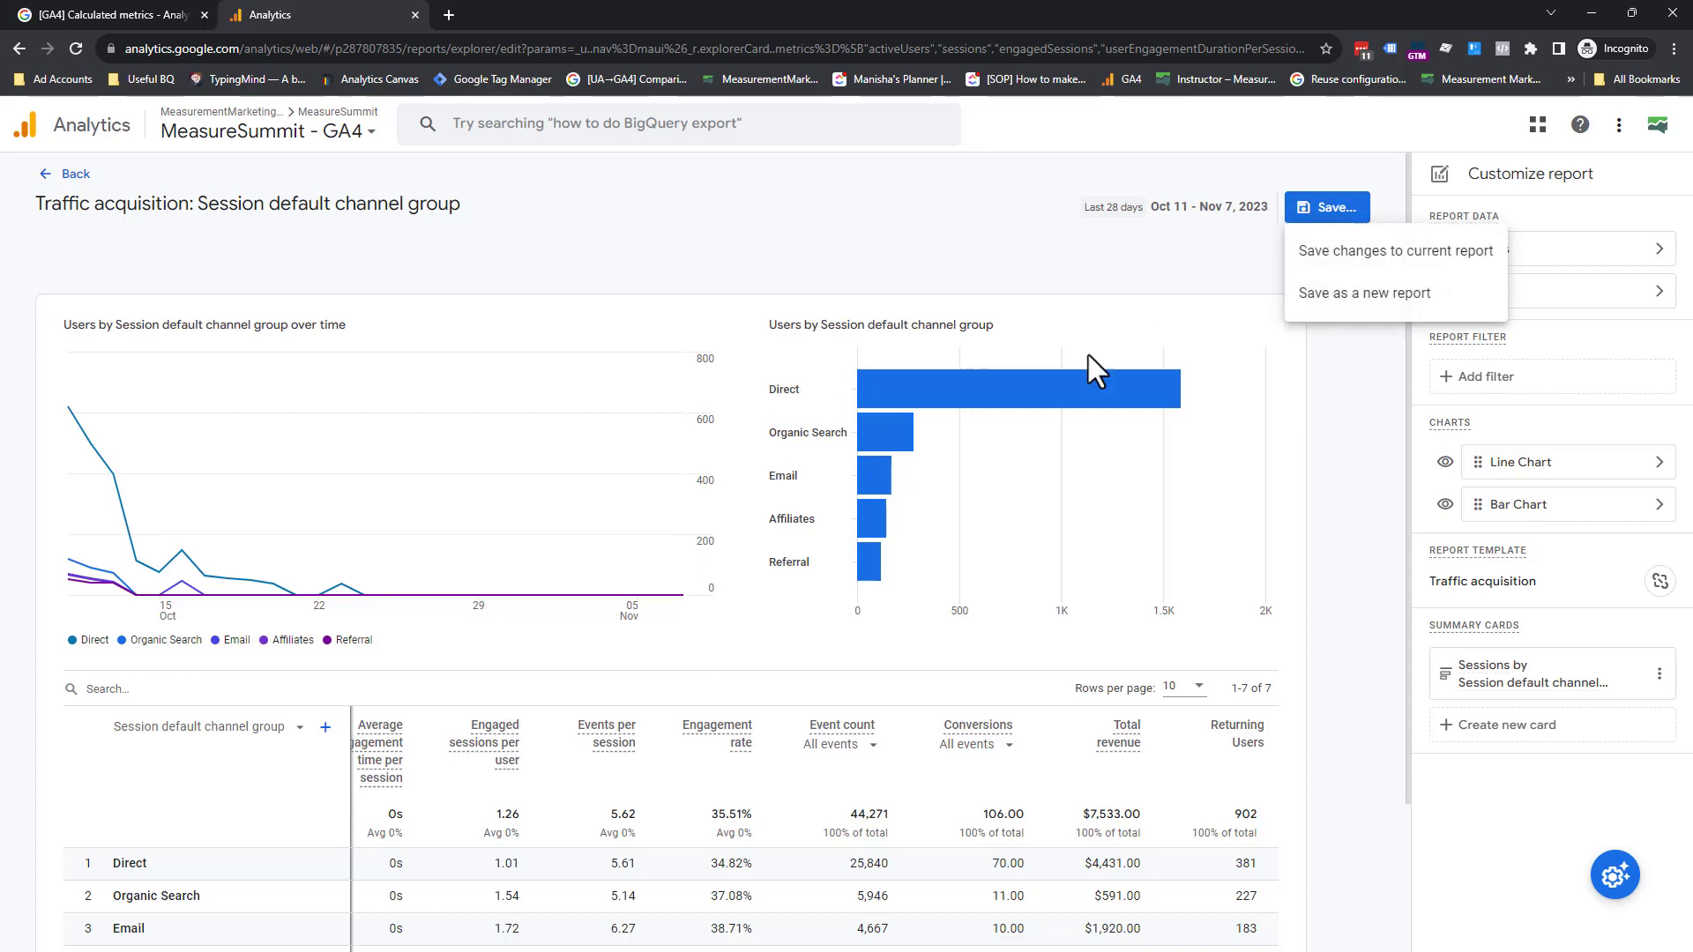
left_click(1346, 294)
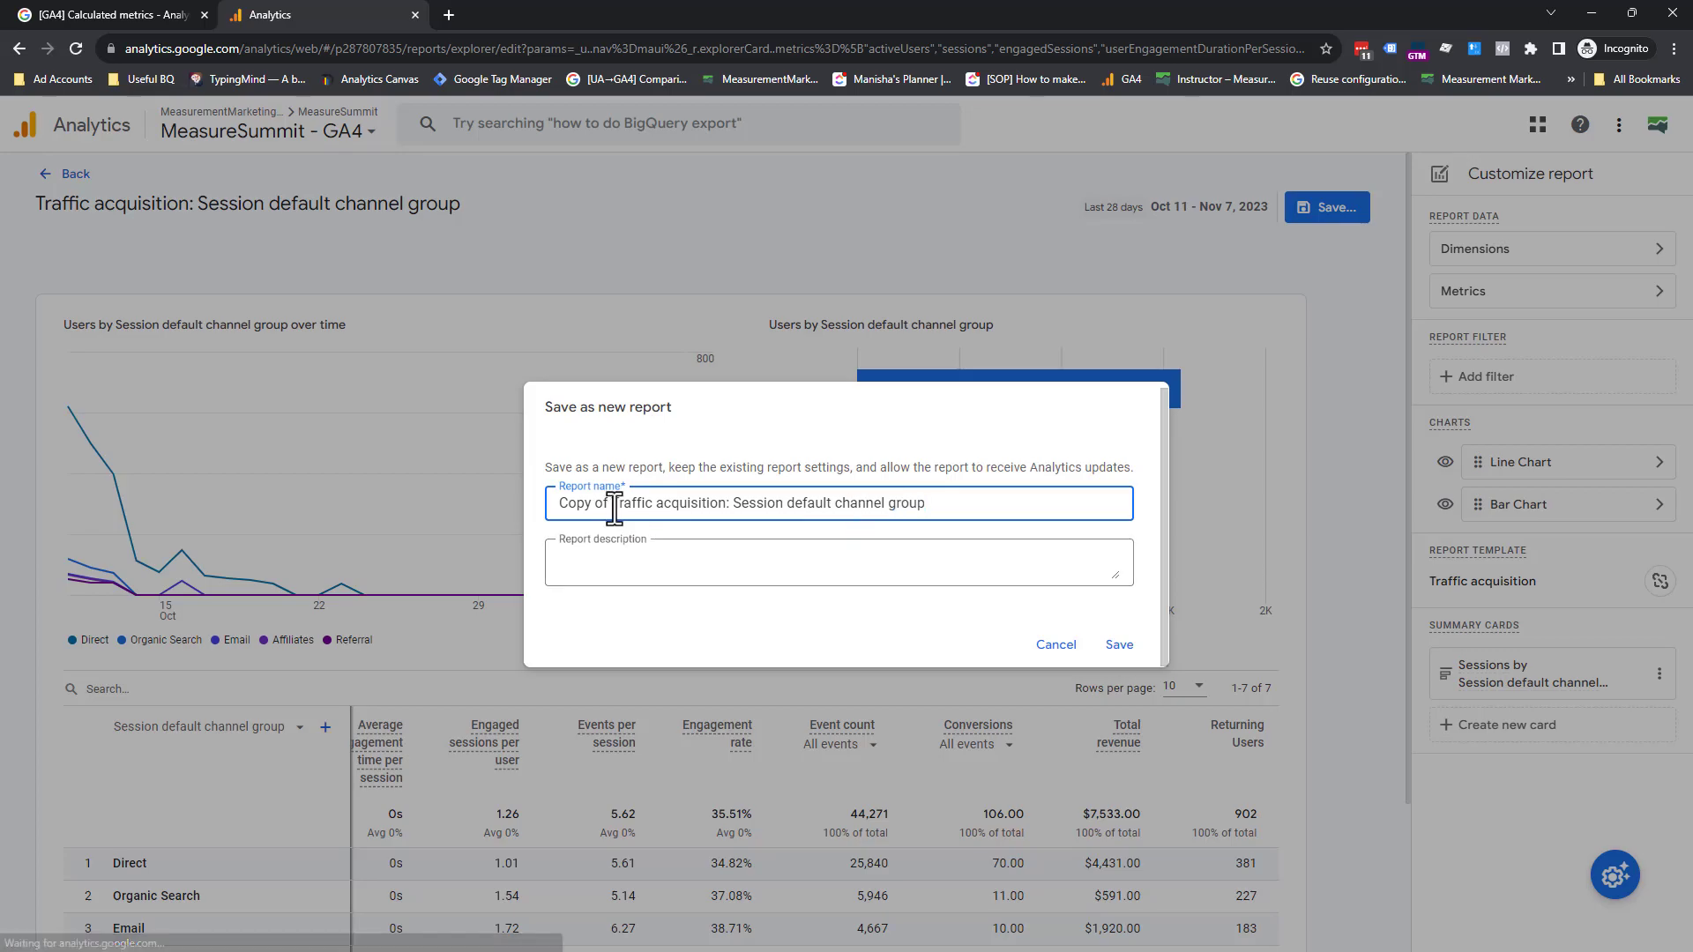
left_click_drag(609, 503, 500, 522)
key("BackSpace")
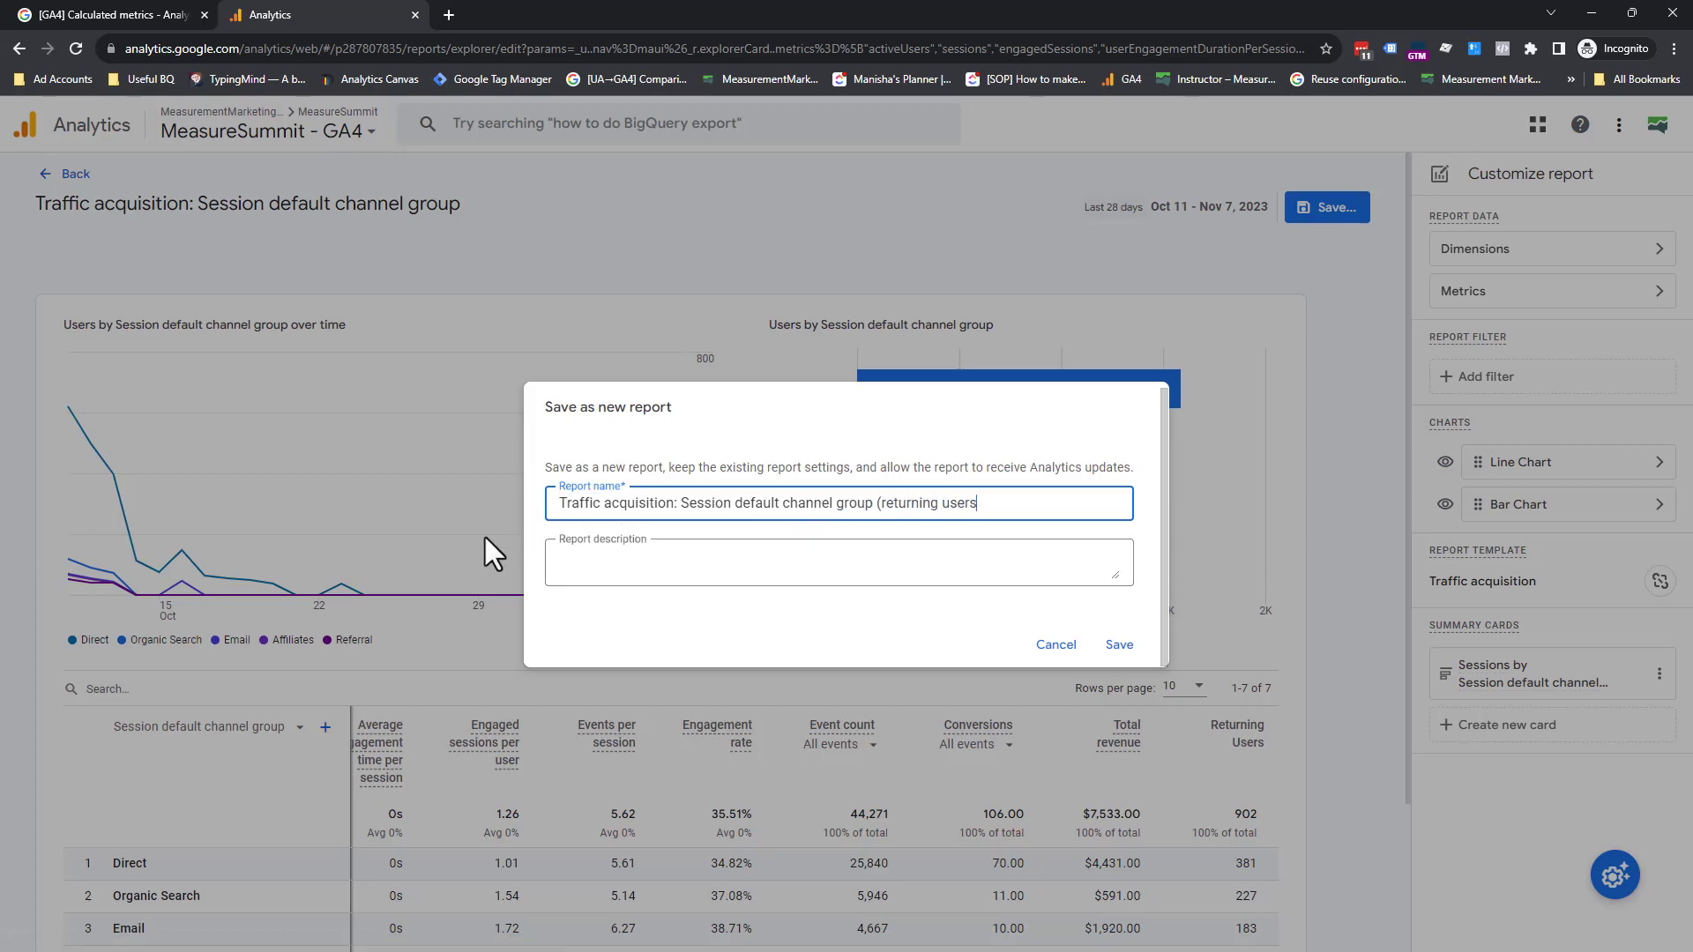
left_click(1120, 645)
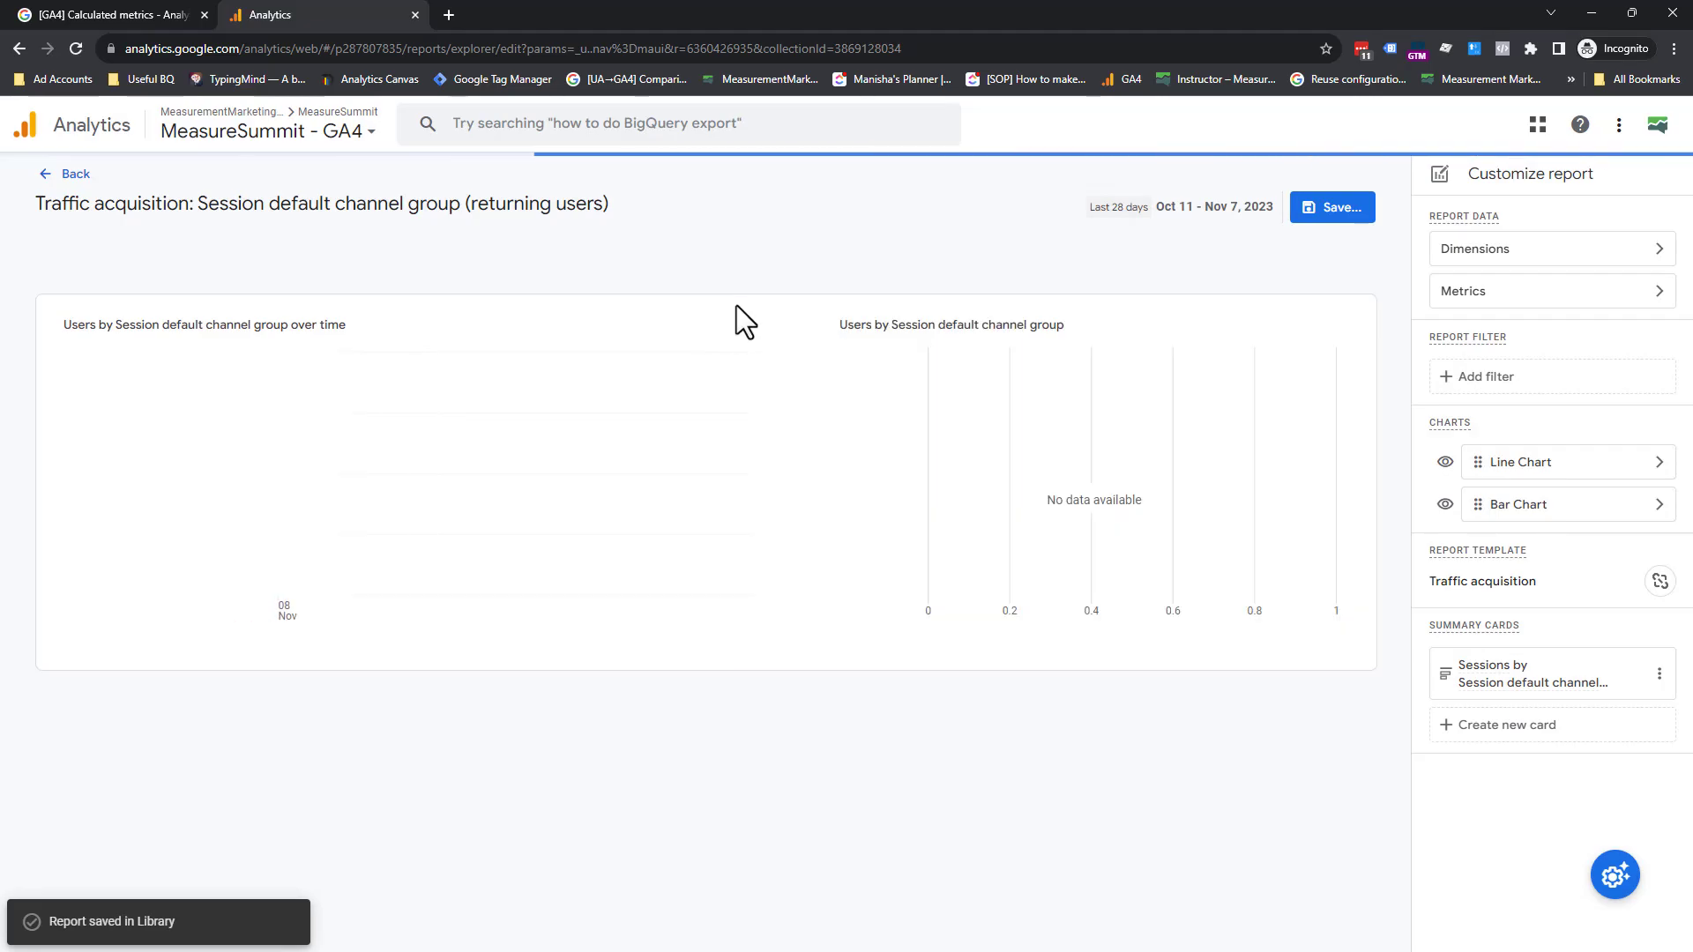
Examine the Returning Users column in the newly saved report and leave the report editor.
scroll(940, 453, "down", 2)
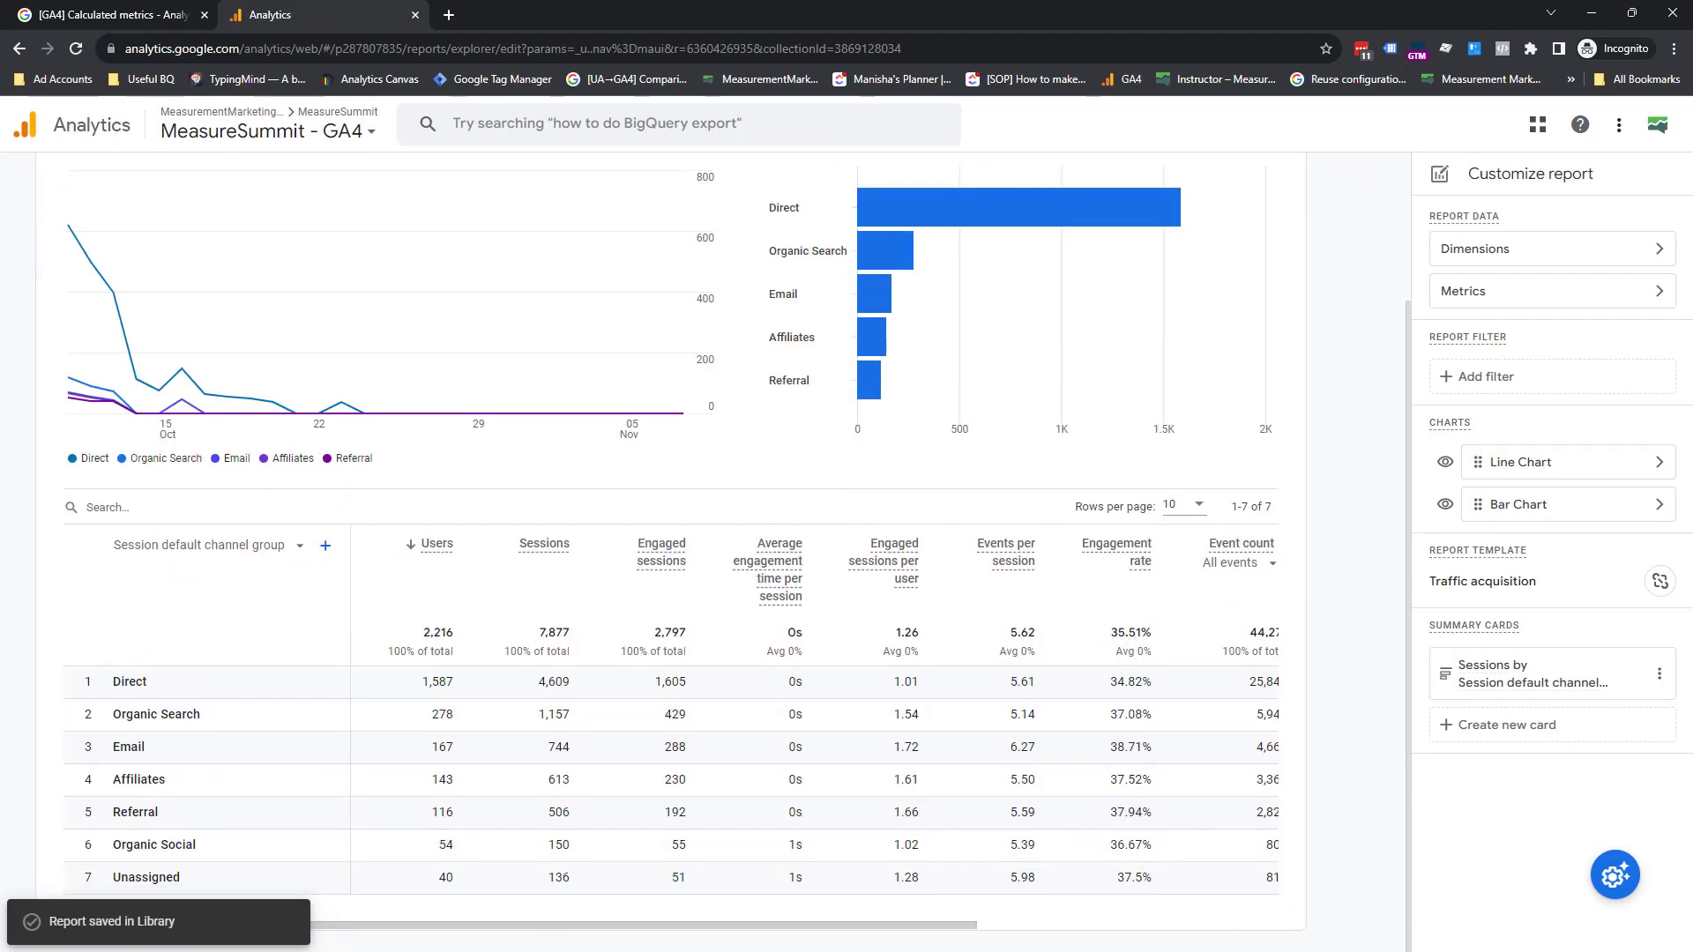
left_click_drag(976, 926, 1289, 812)
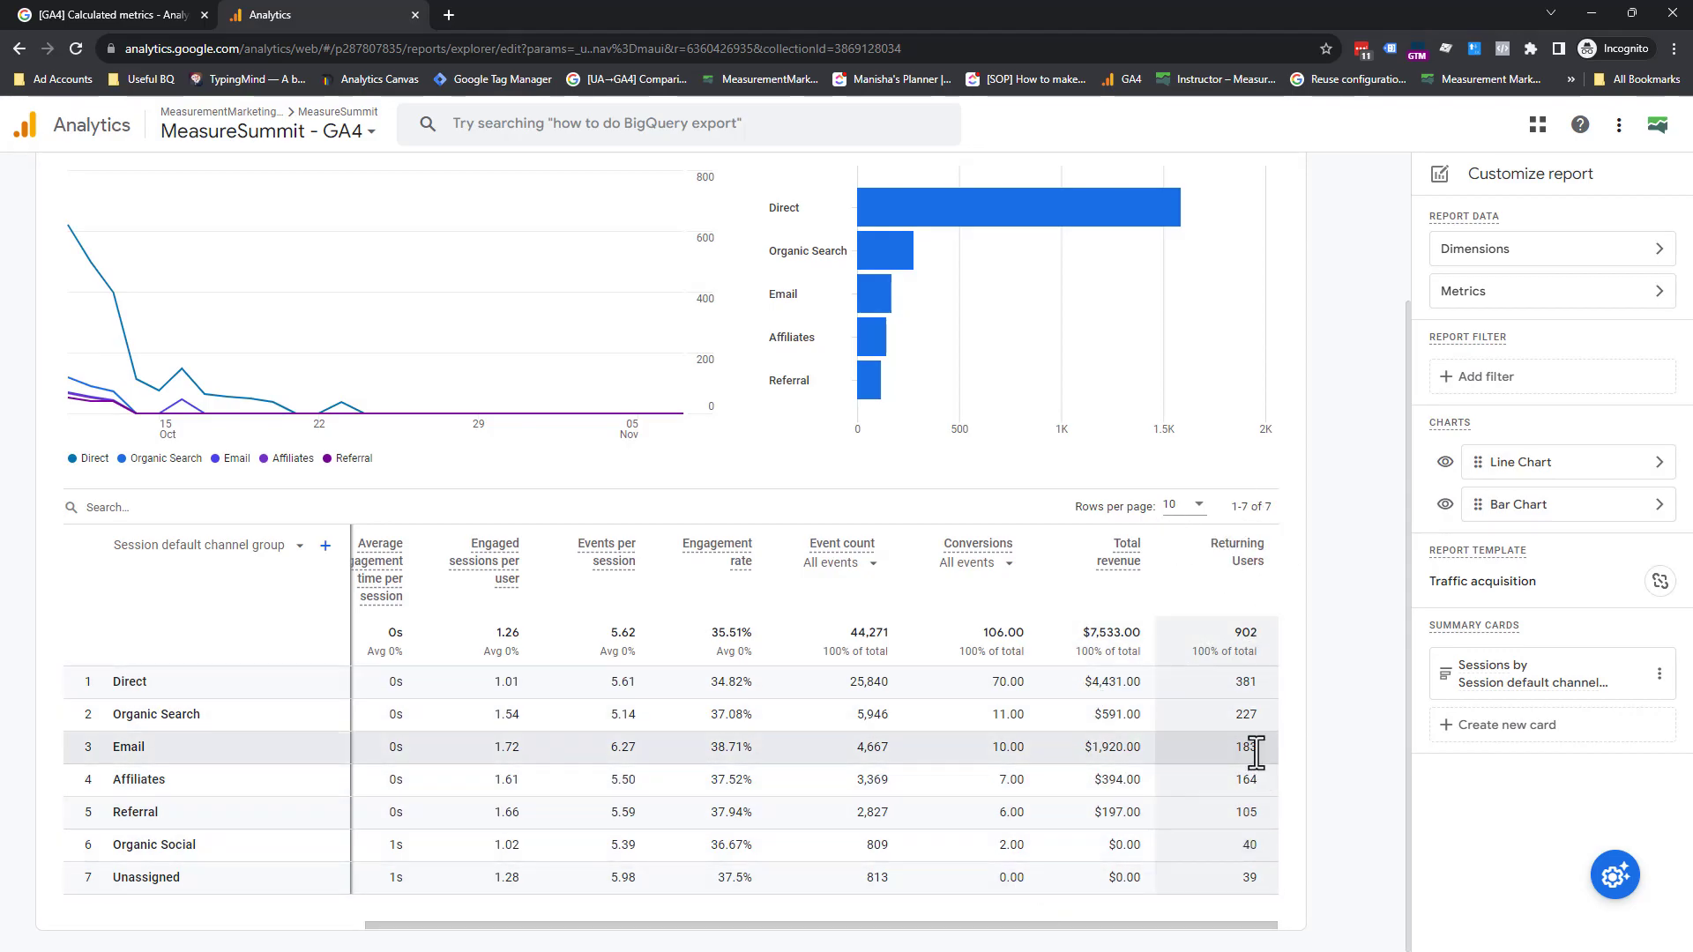
scroll(654, 515, "up", 3)
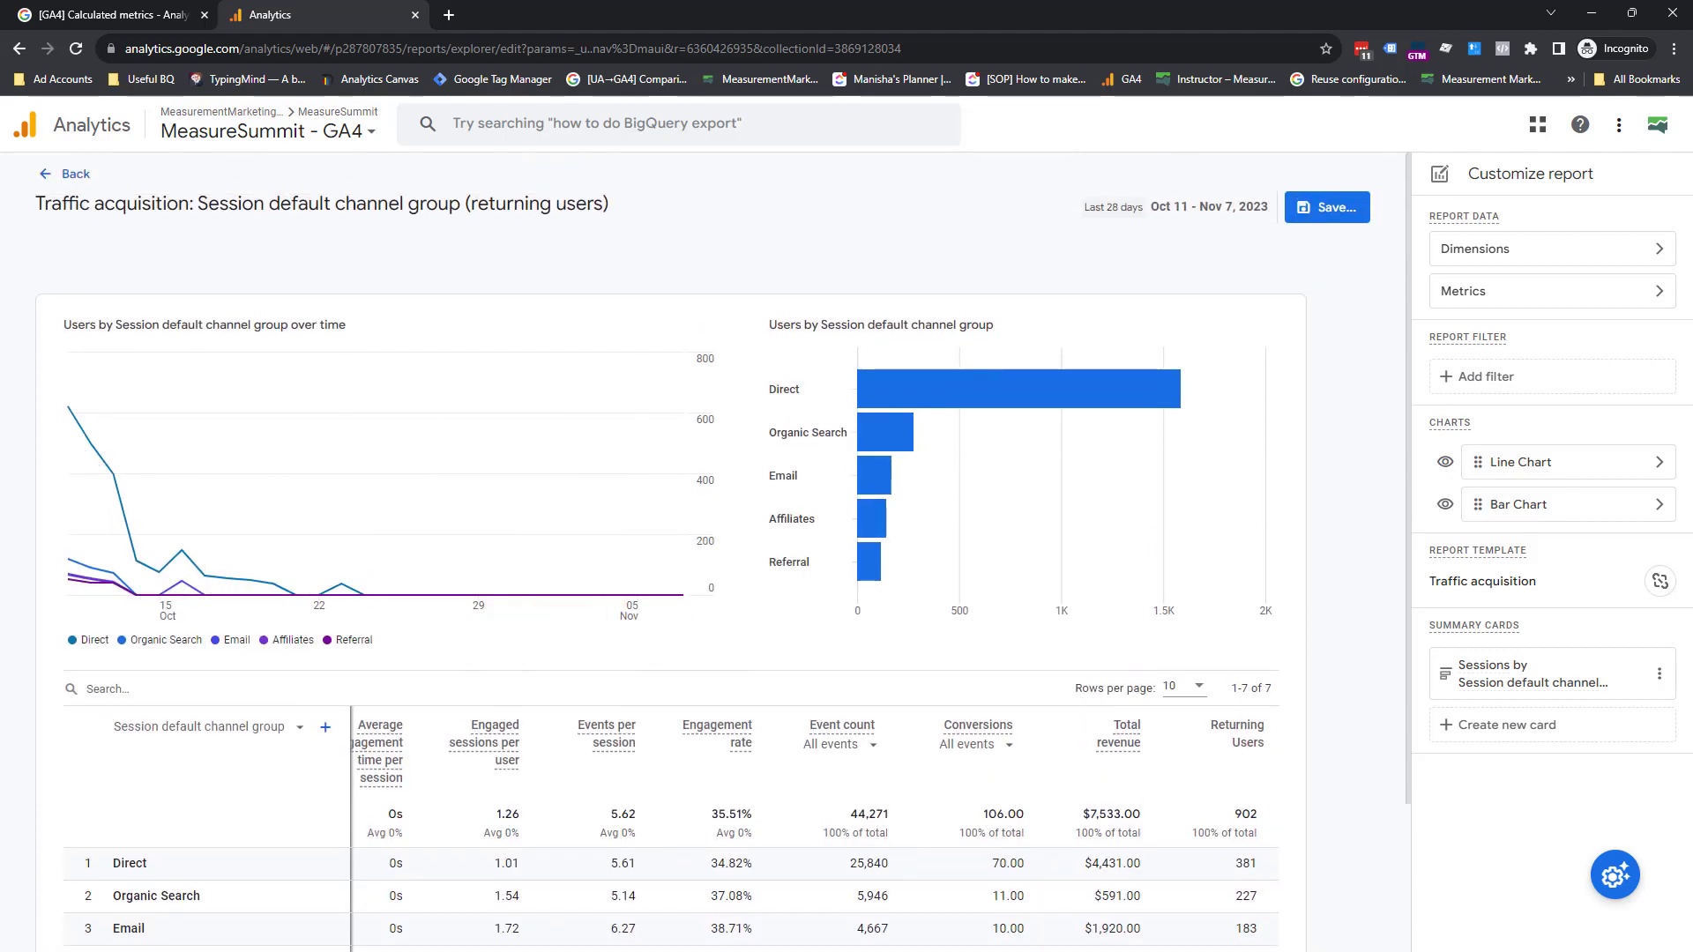
left_click(71, 174)
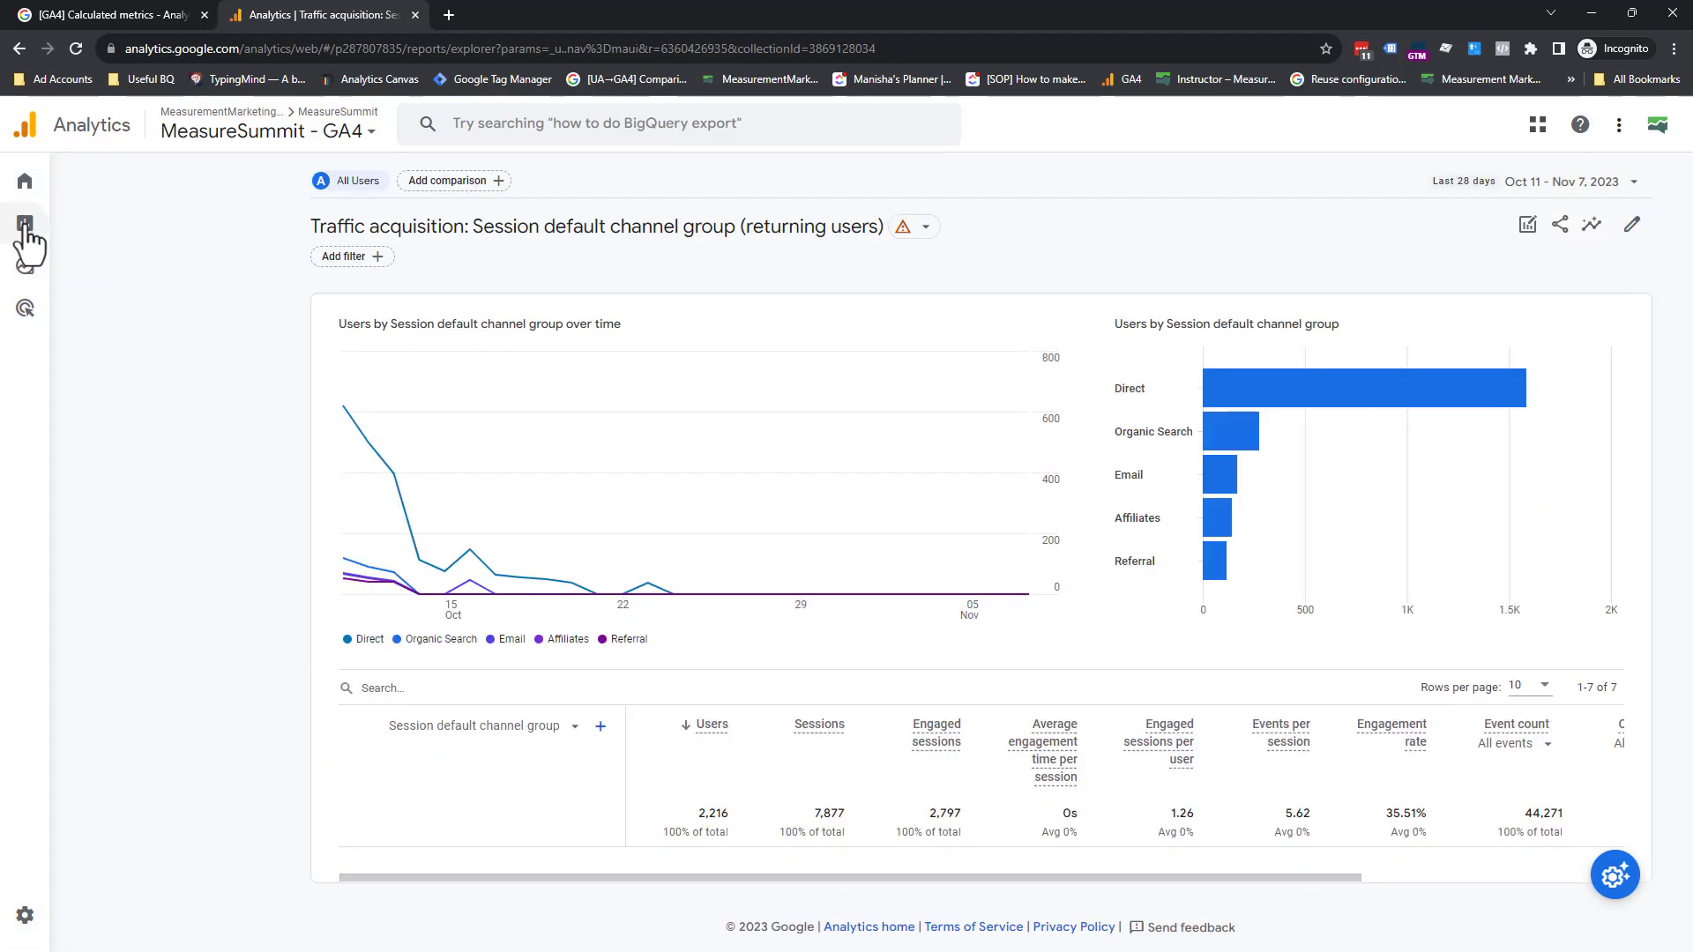
Create a blank exploration and open its dimension selection for searching.
left_click(34, 266)
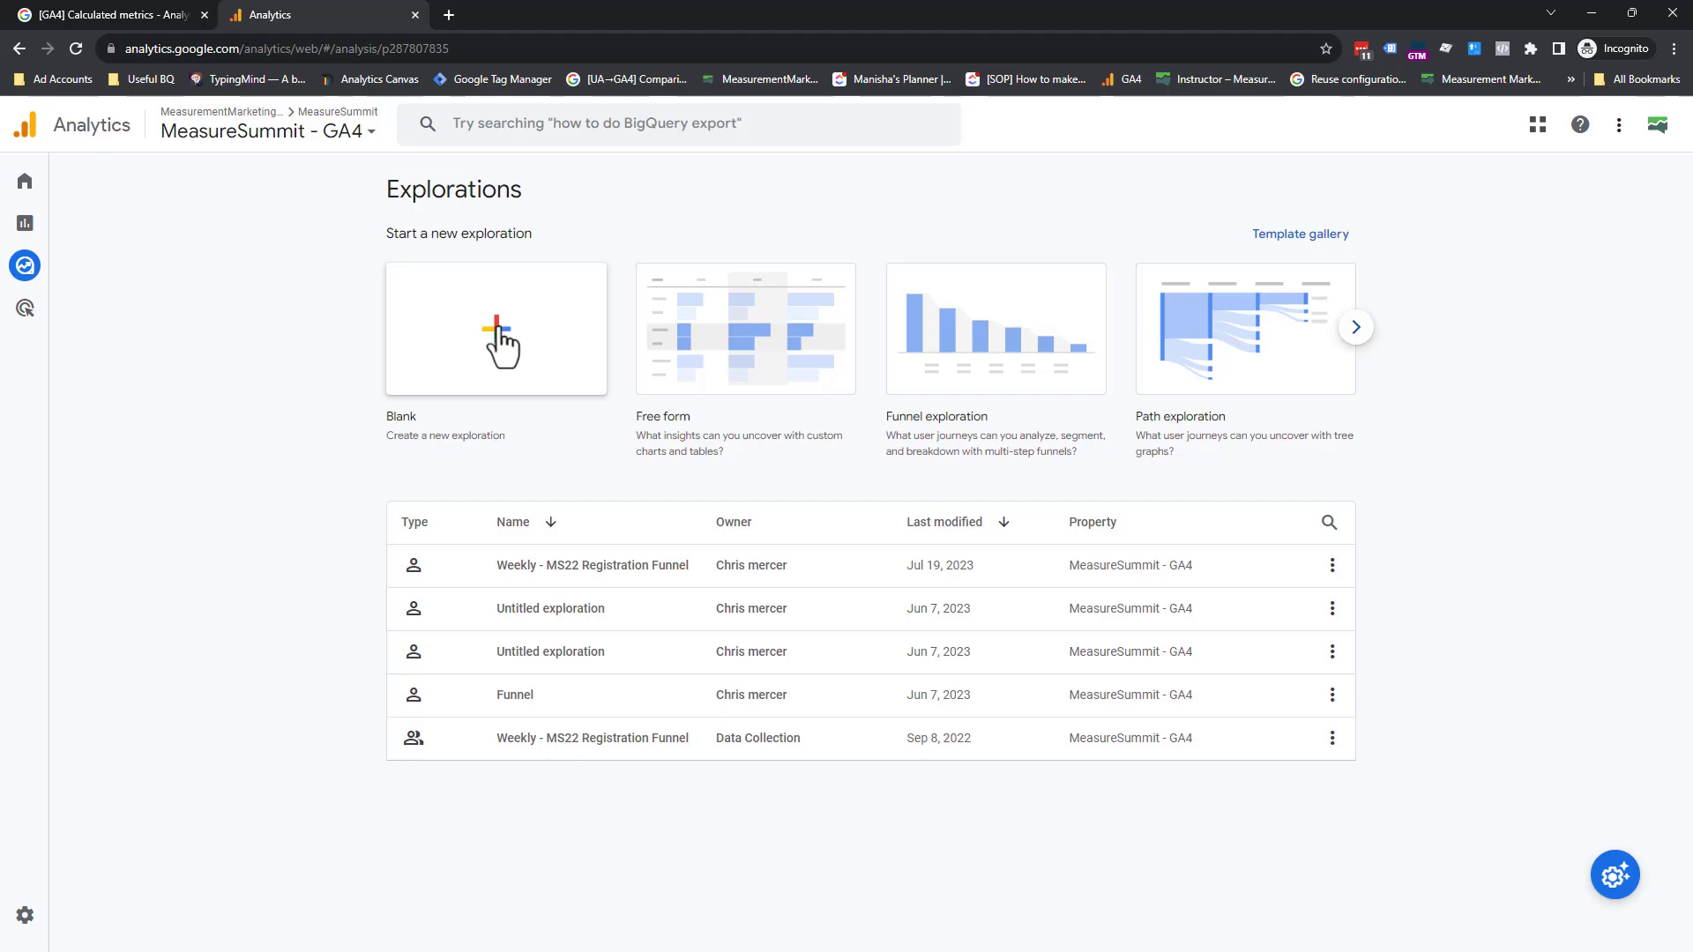
left_click(498, 328)
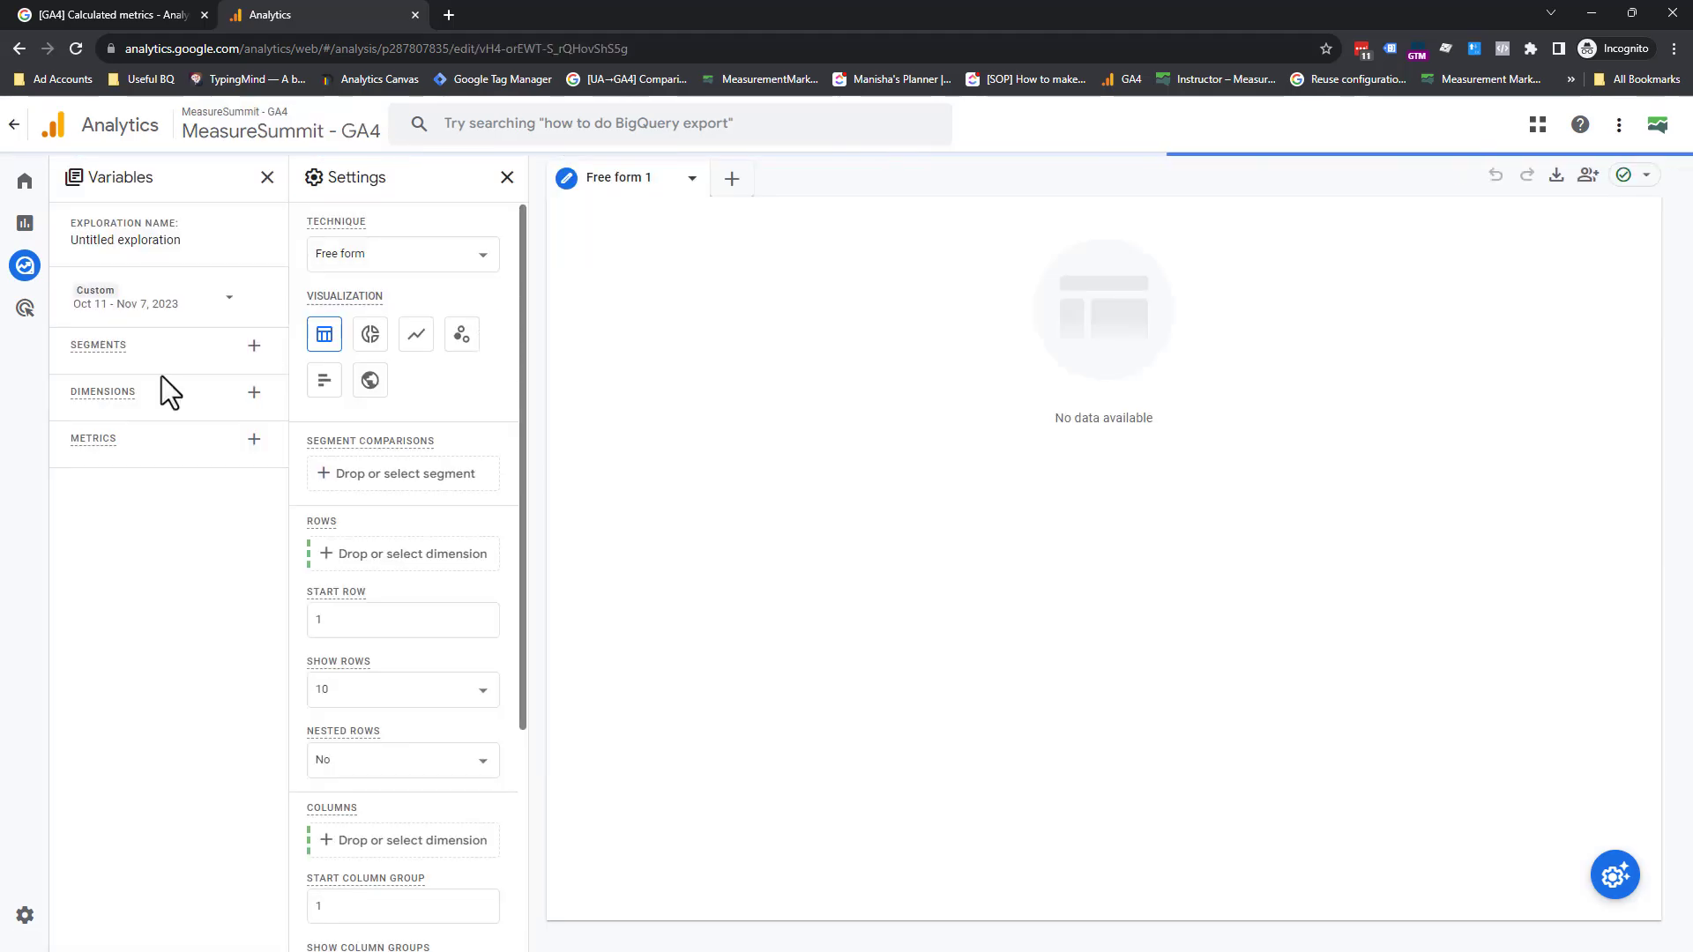
left_click(254, 393)
left_click(817, 124)
type("se")
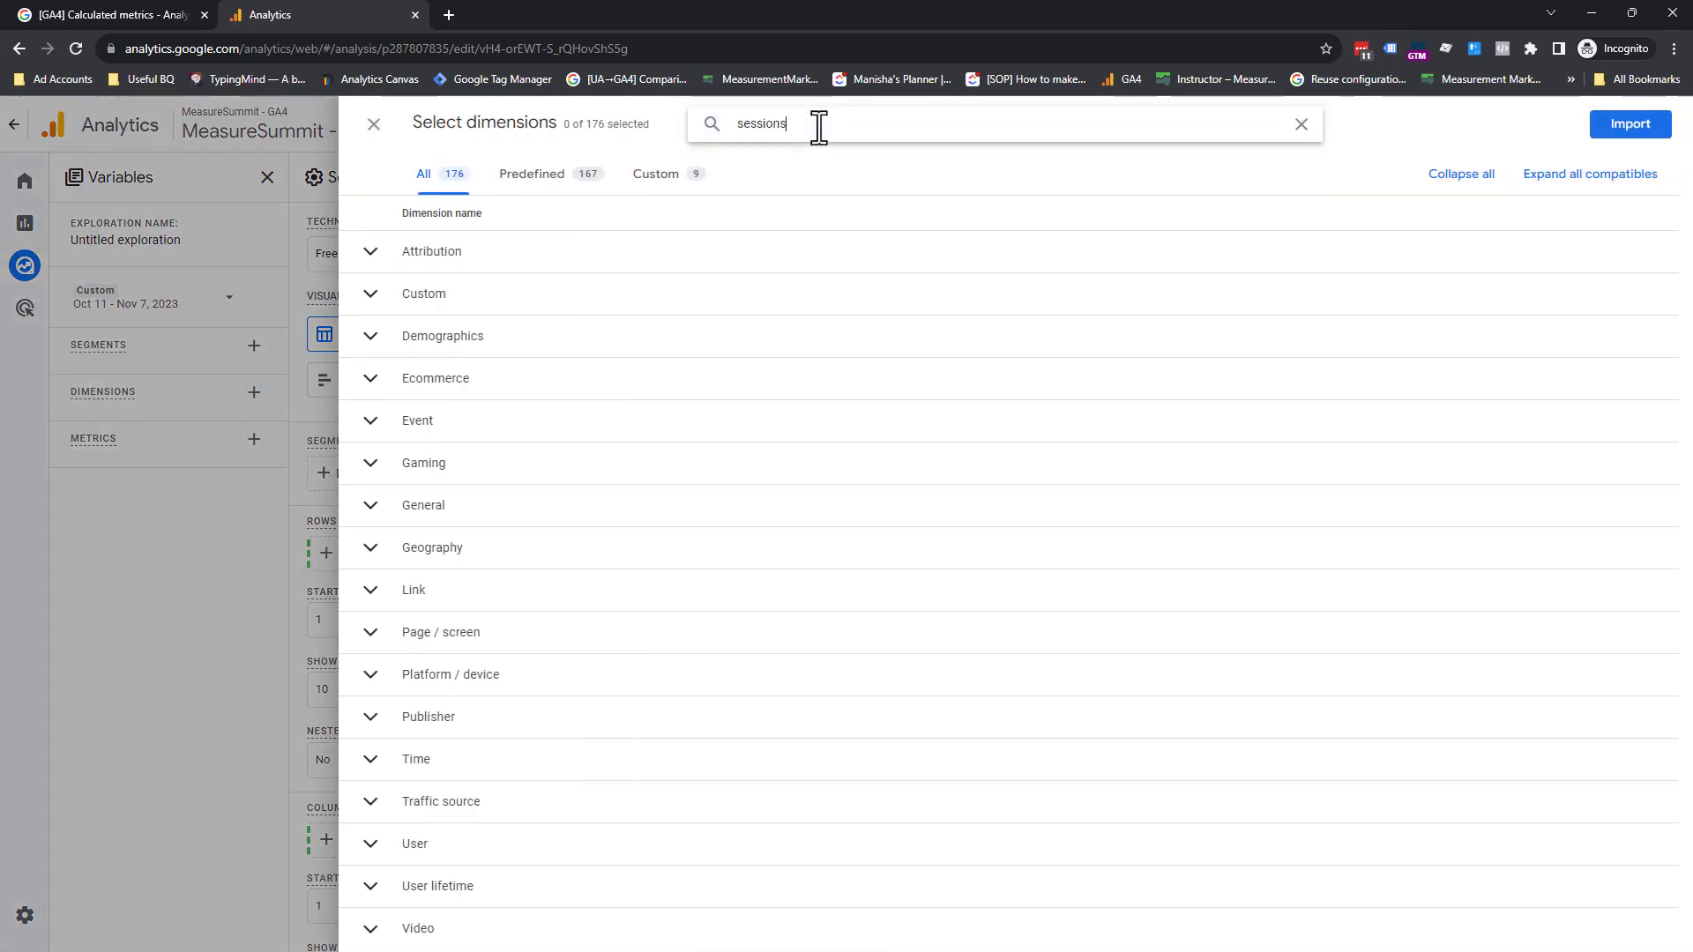
type("ssions")
key("BackSpace")
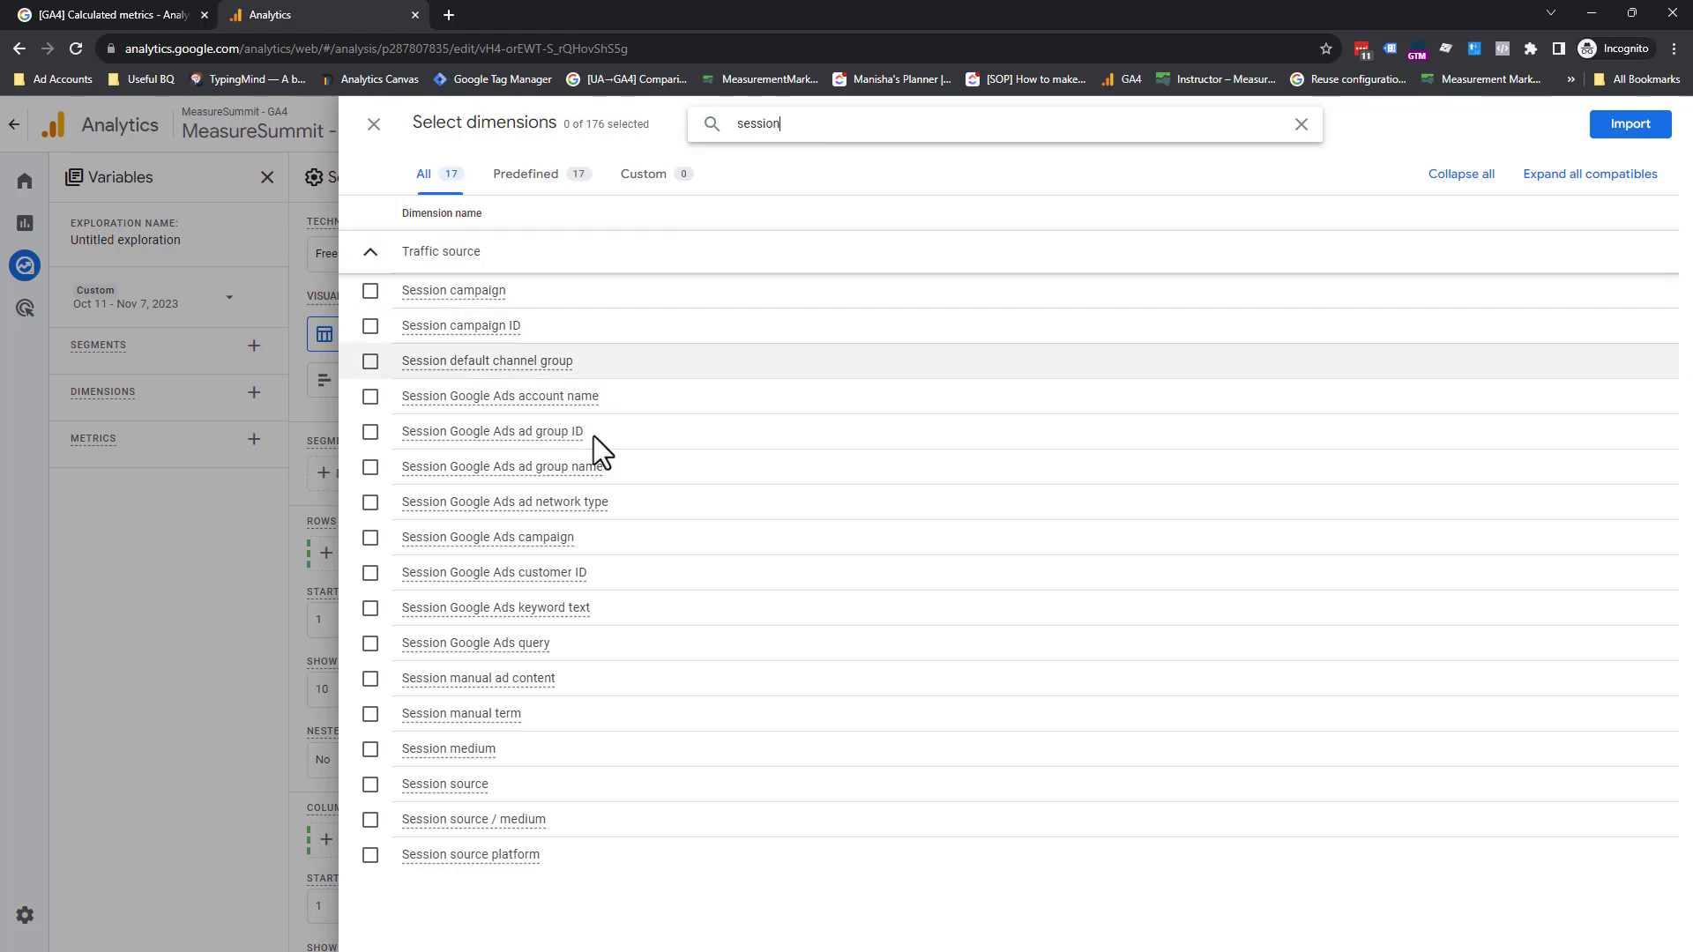
left_click(371, 824)
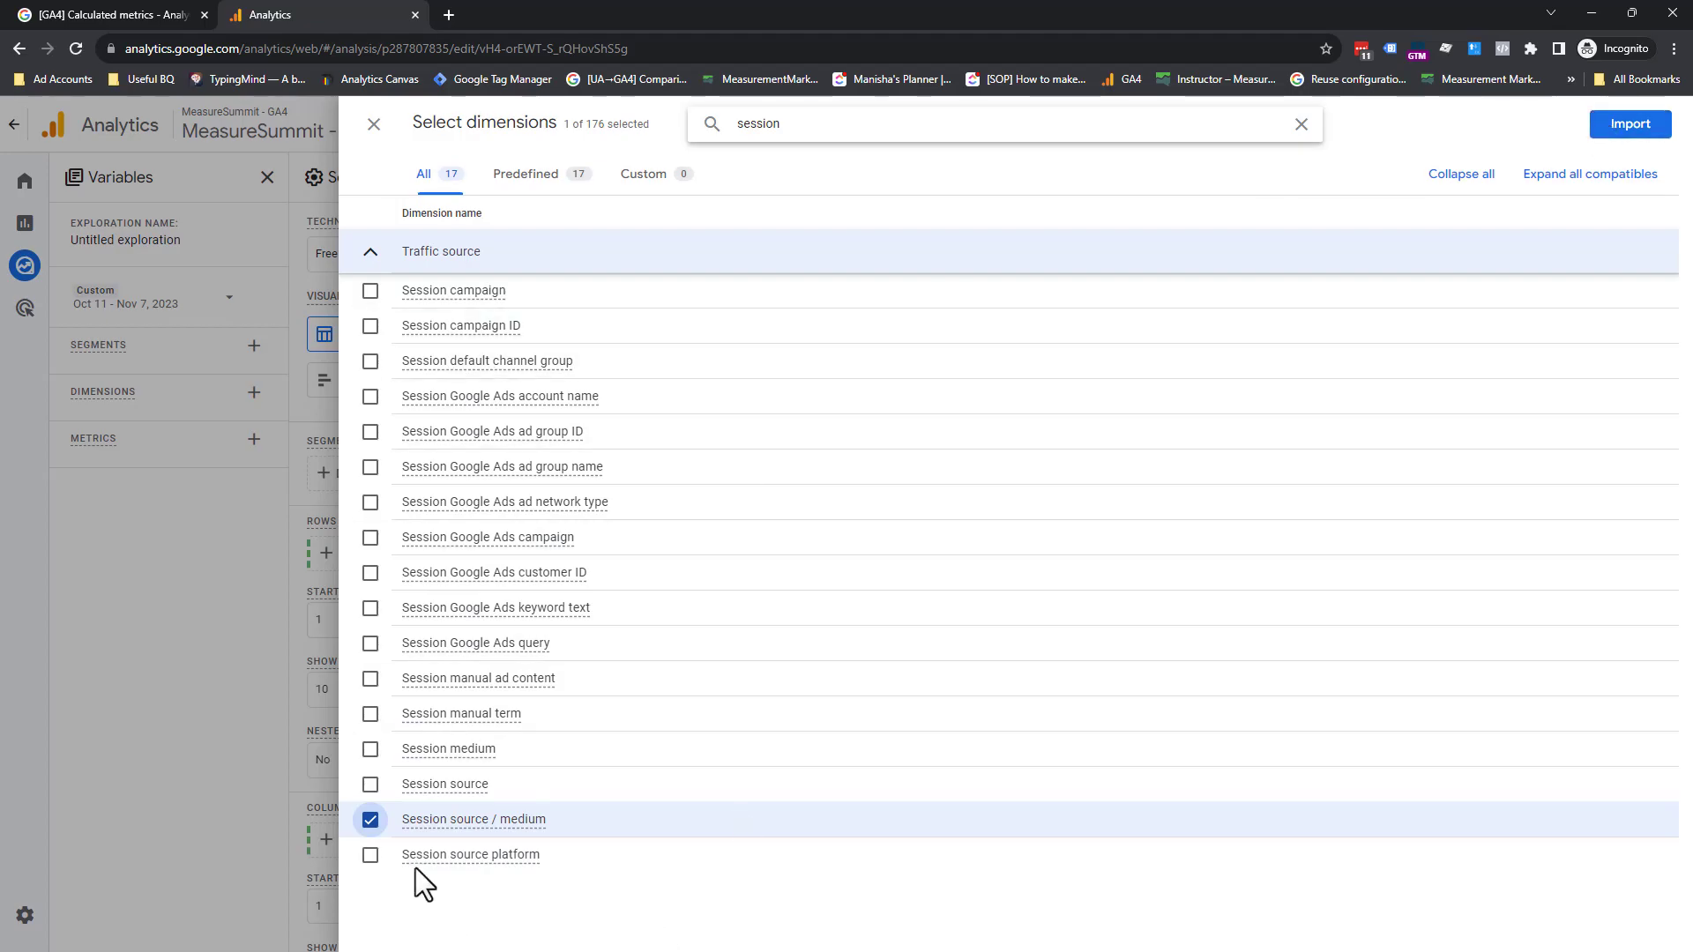
left_click(373, 825)
Find the "first user" dimensions and import First user source / medium into the exploration.
double_click(803, 126)
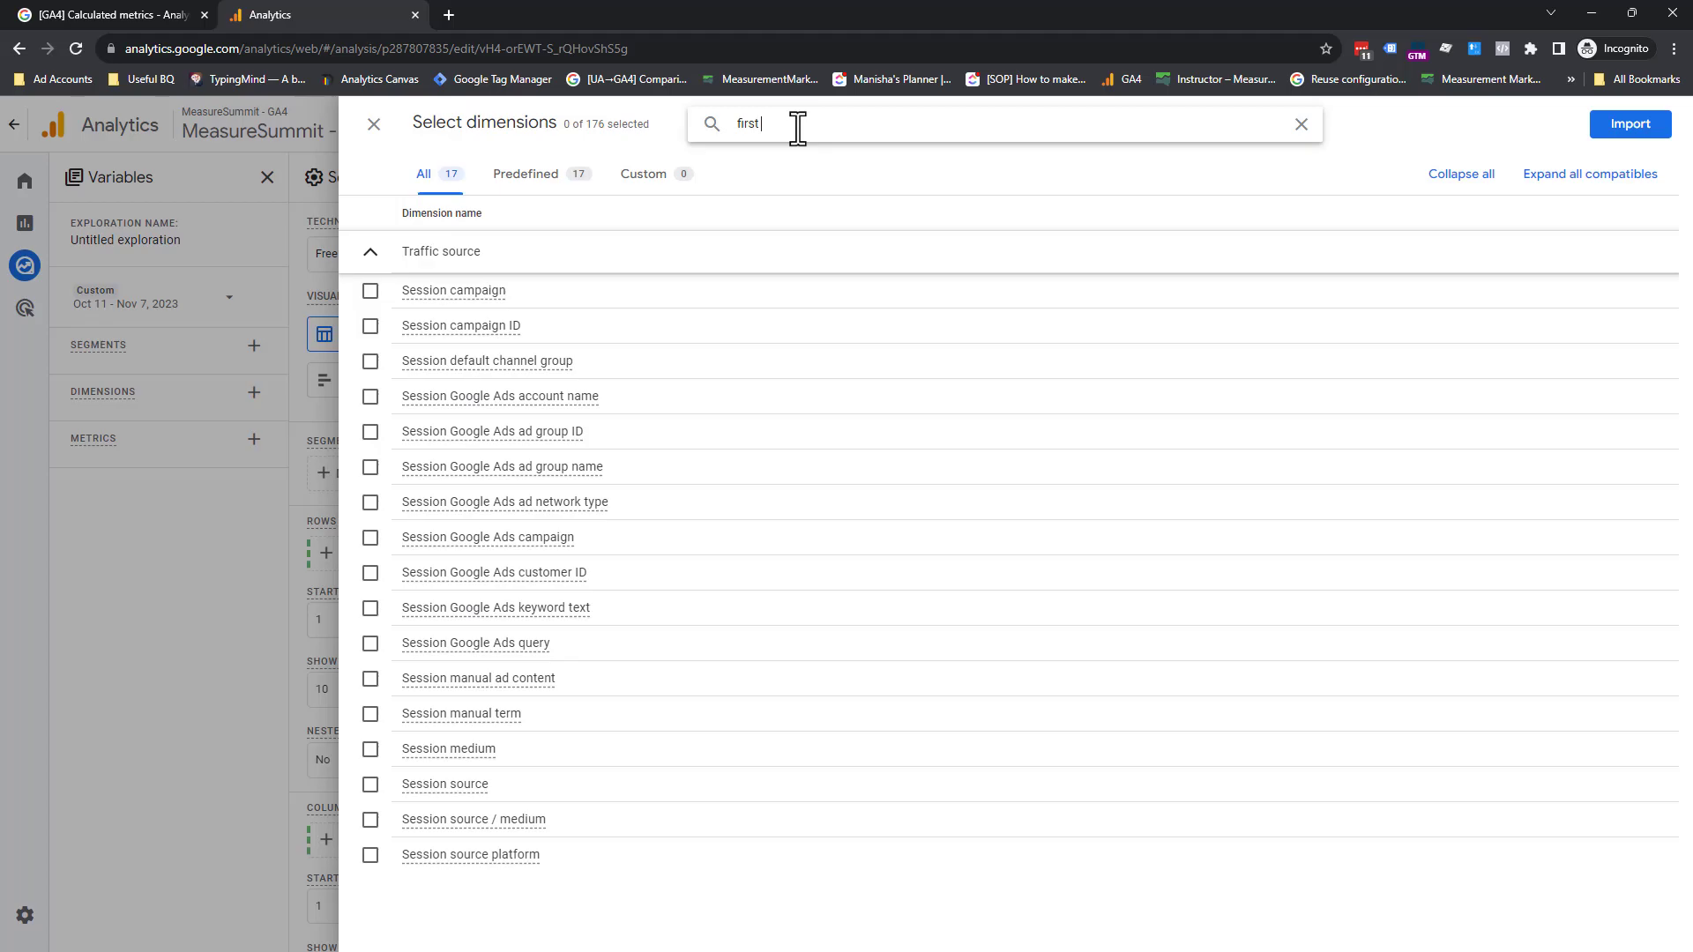
type("first user")
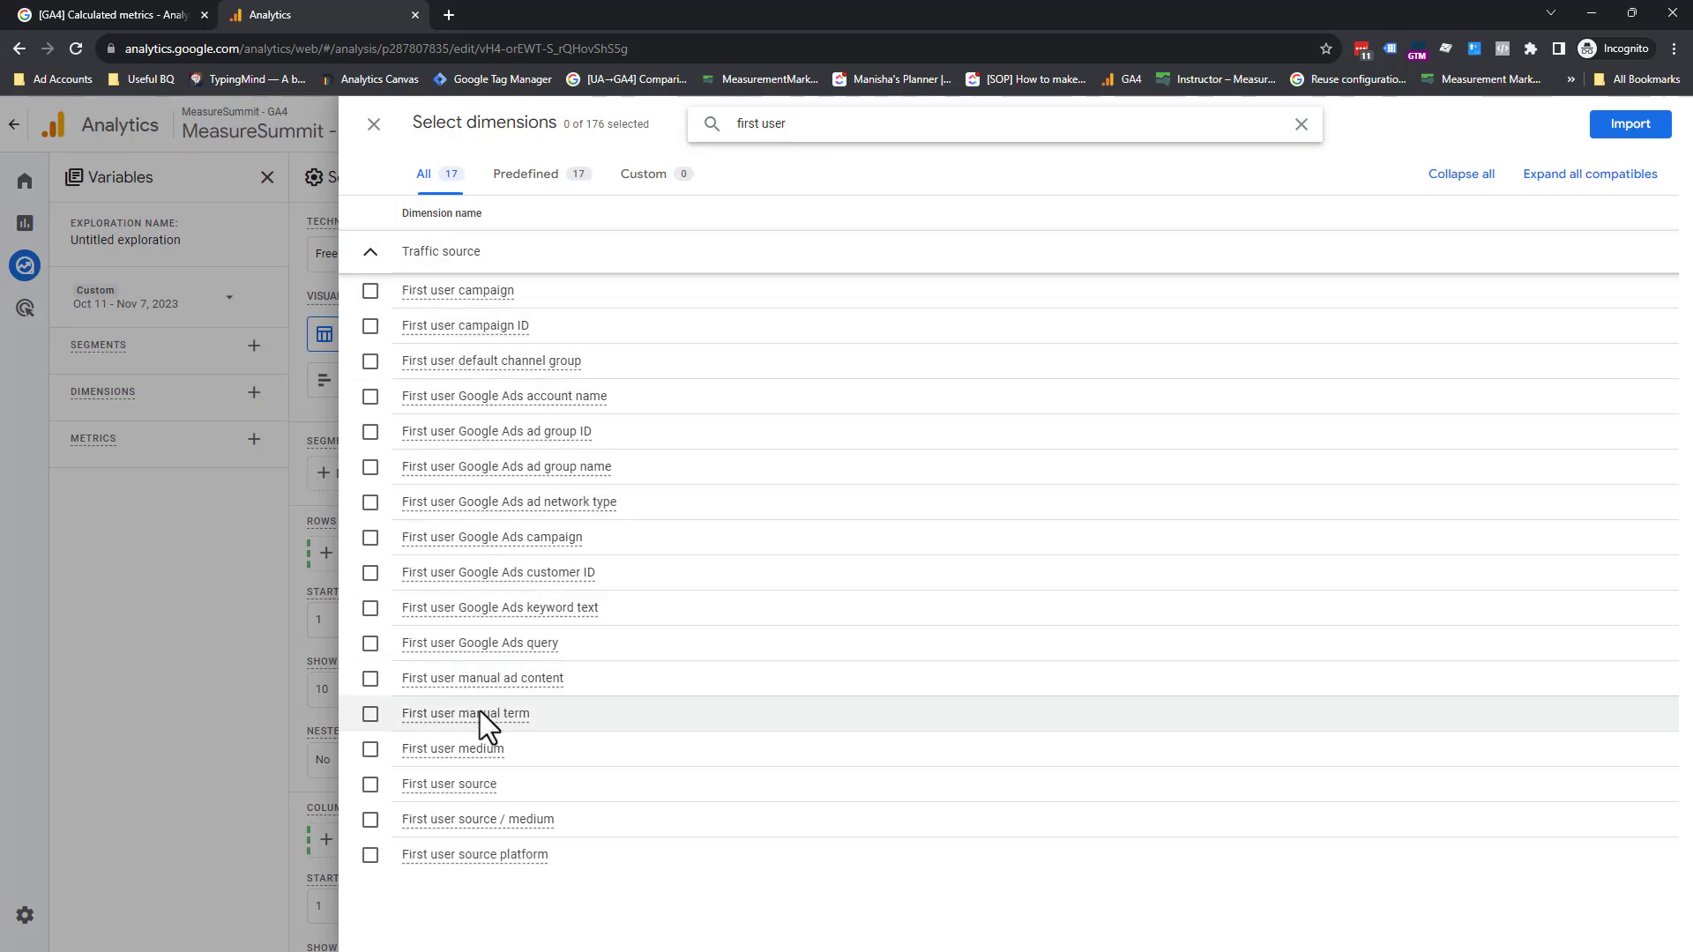
left_click(370, 820)
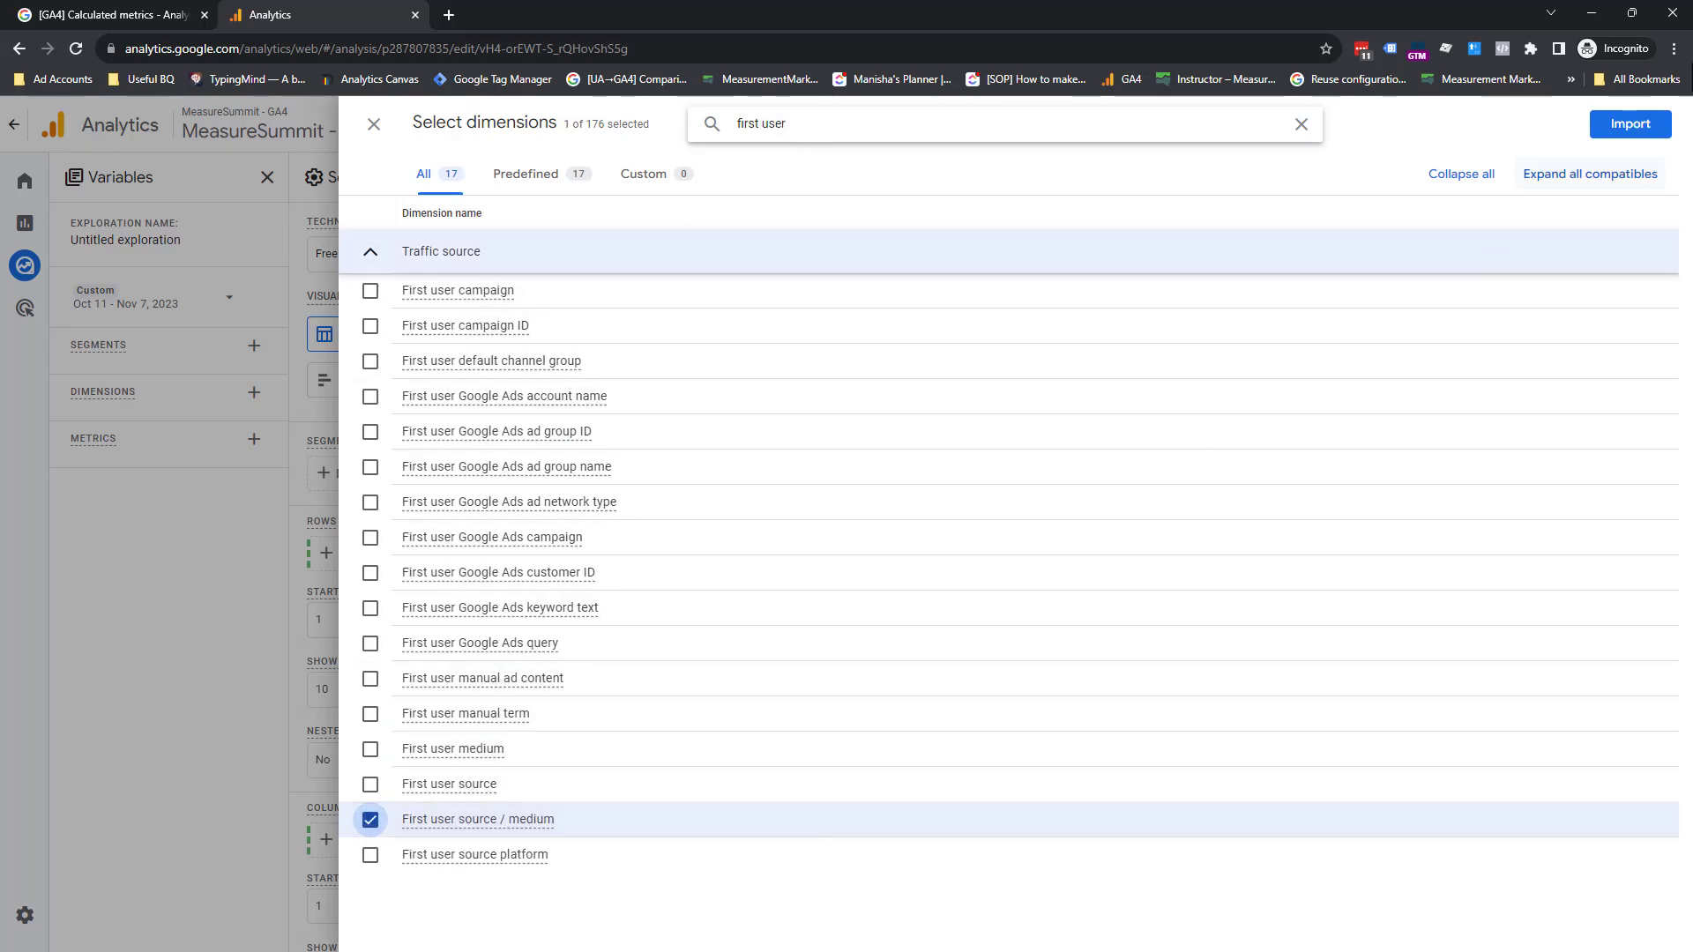
left_click(1630, 123)
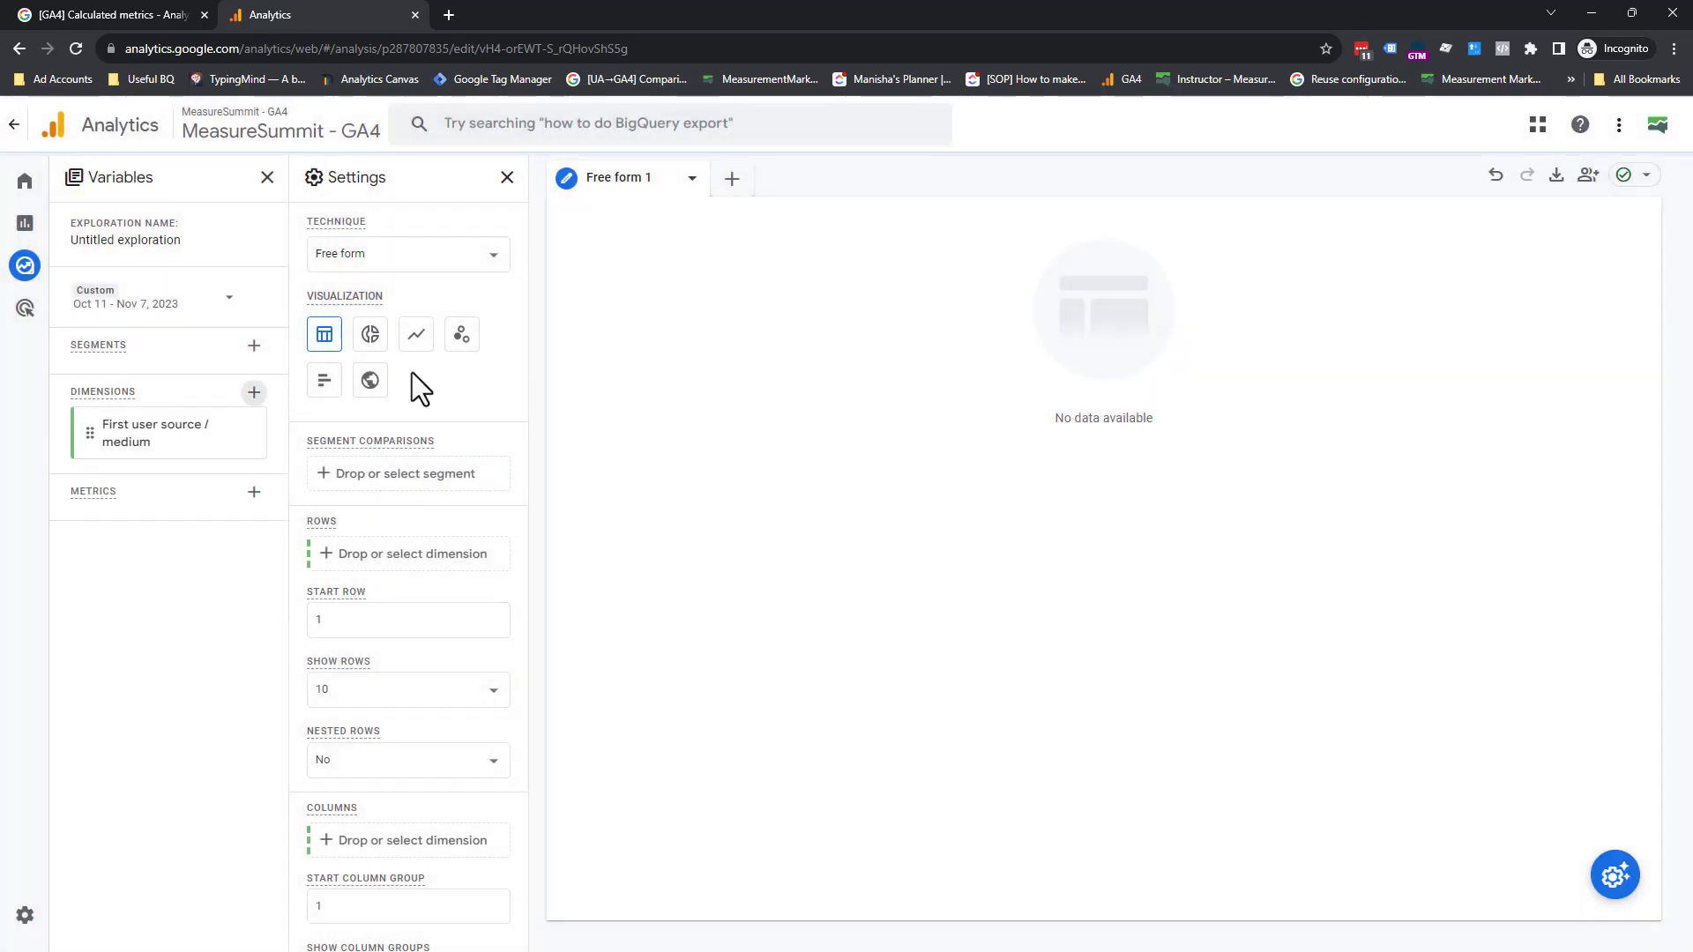
Import the Total users, New users and custom Returning Users metrics into the exploration.
left_click(254, 491)
left_click(855, 126)
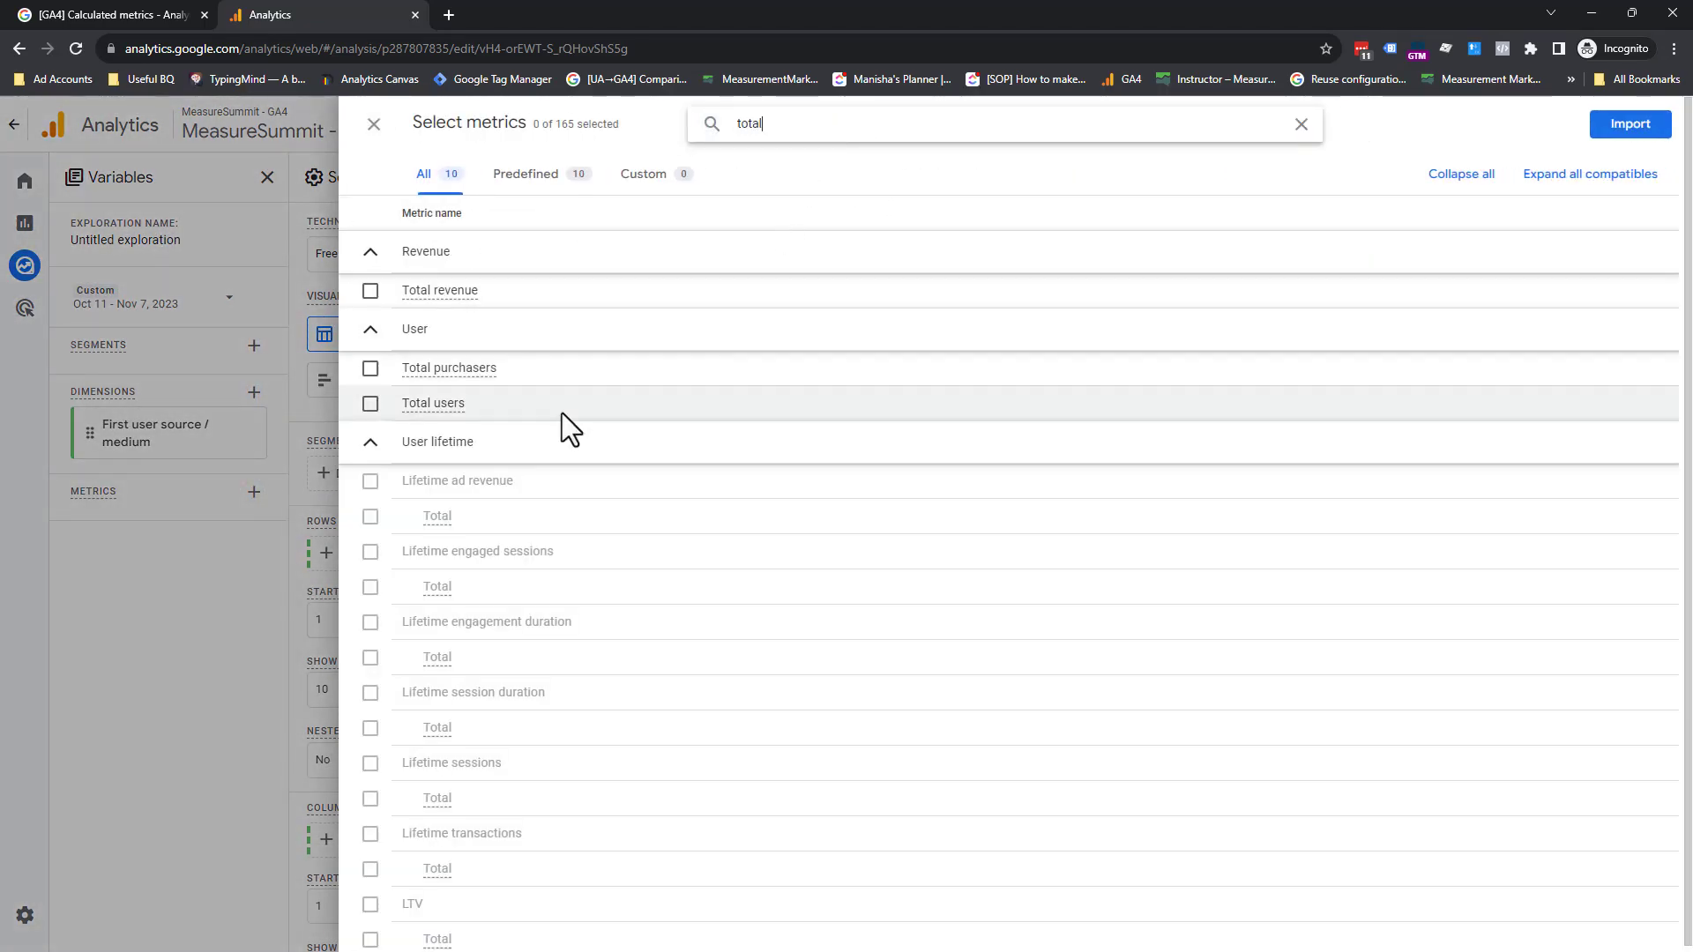
left_click(370, 403)
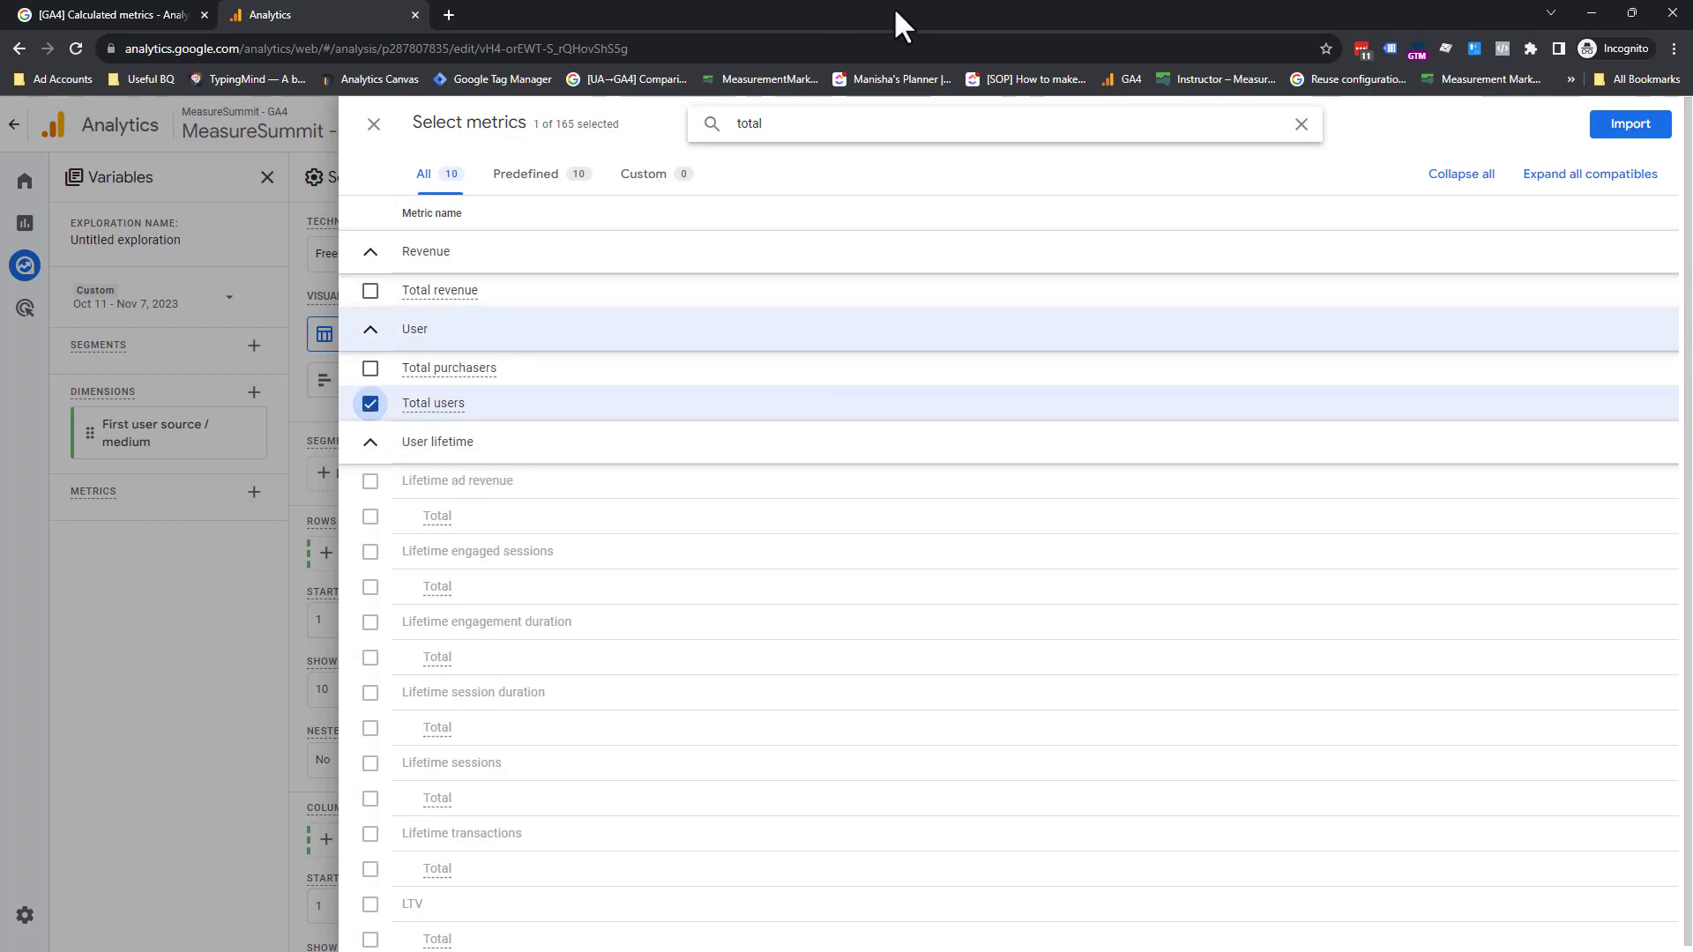
double_click(840, 130)
type("new")
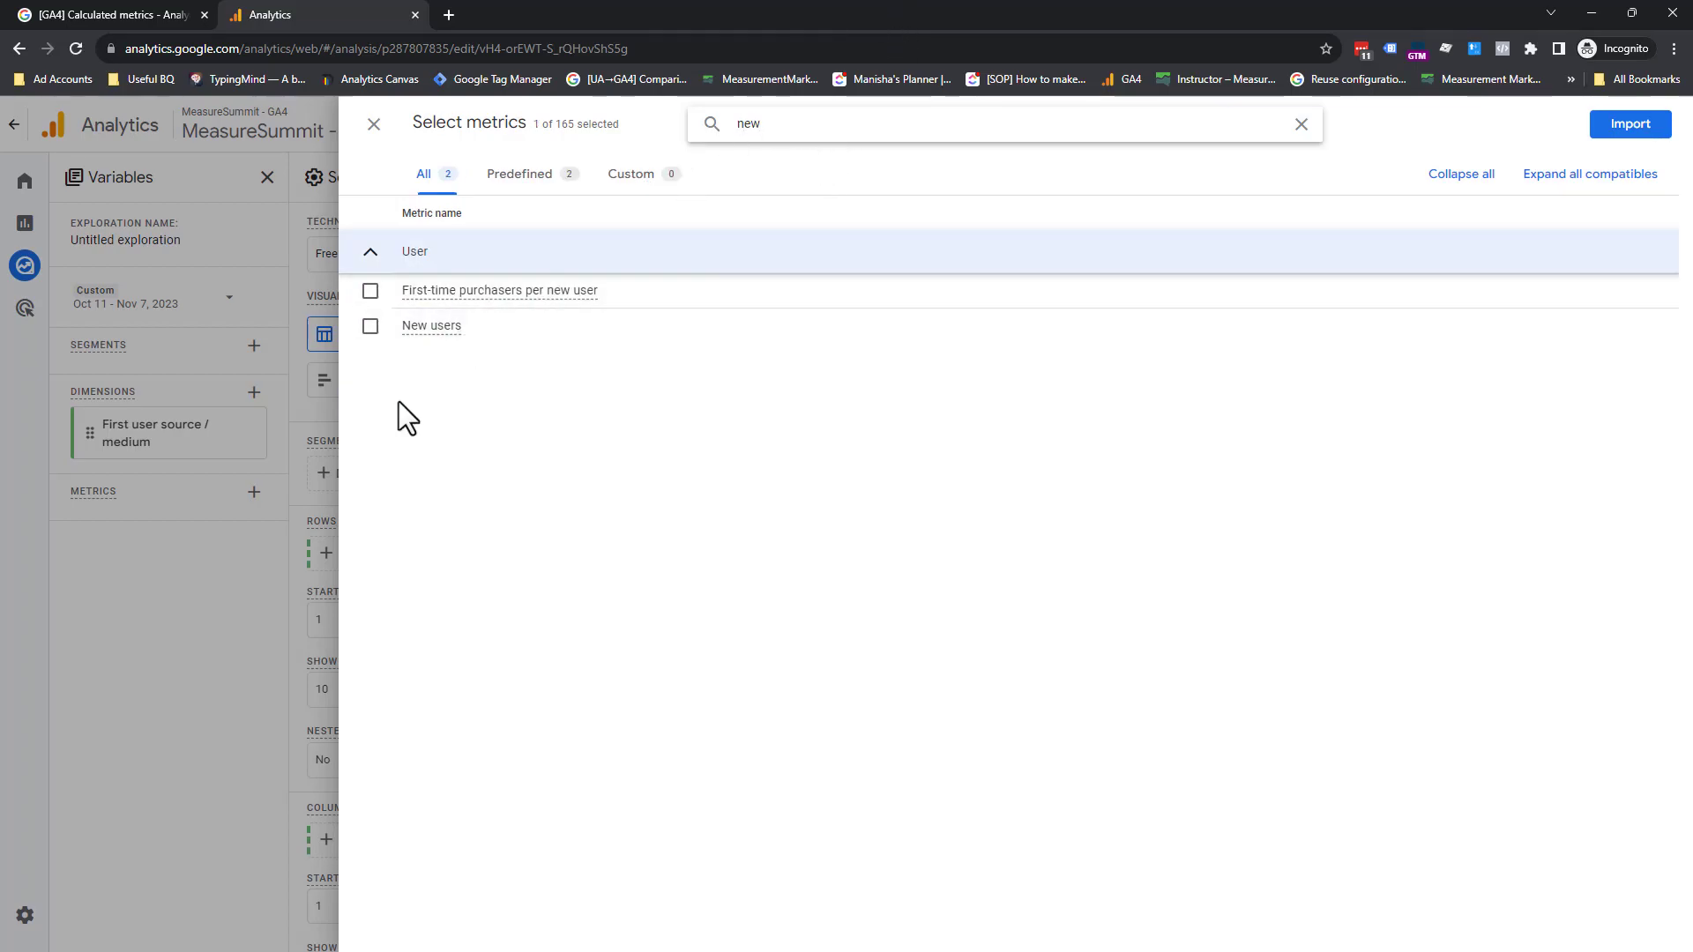
left_click(370, 326)
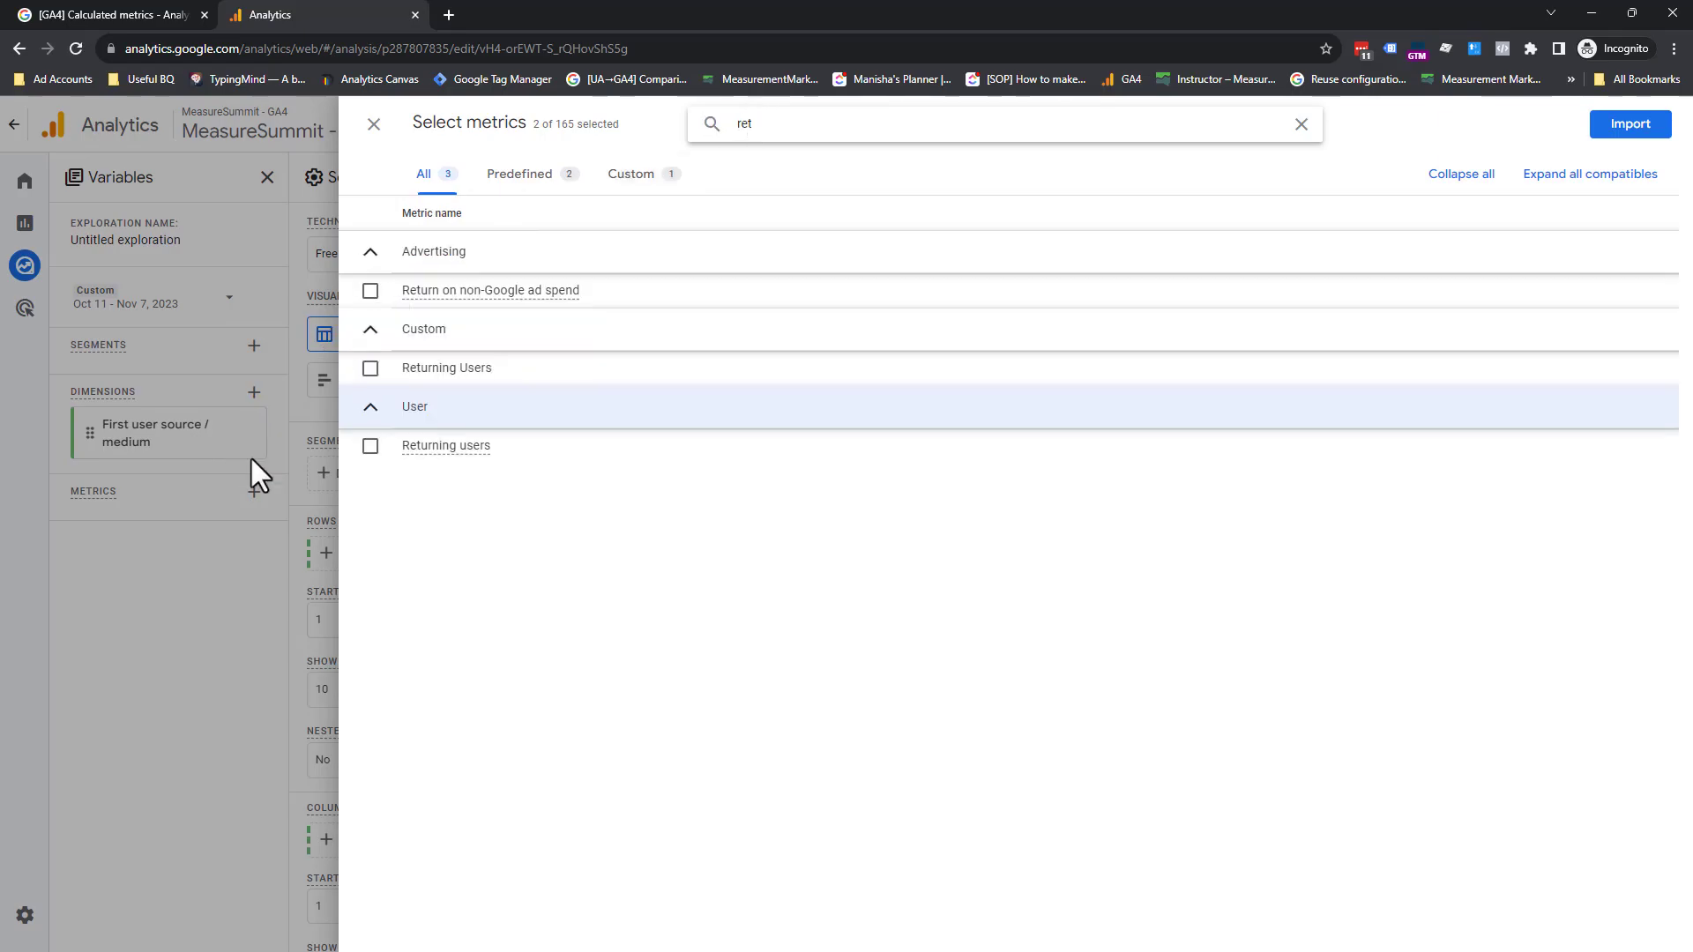
left_click(364, 372)
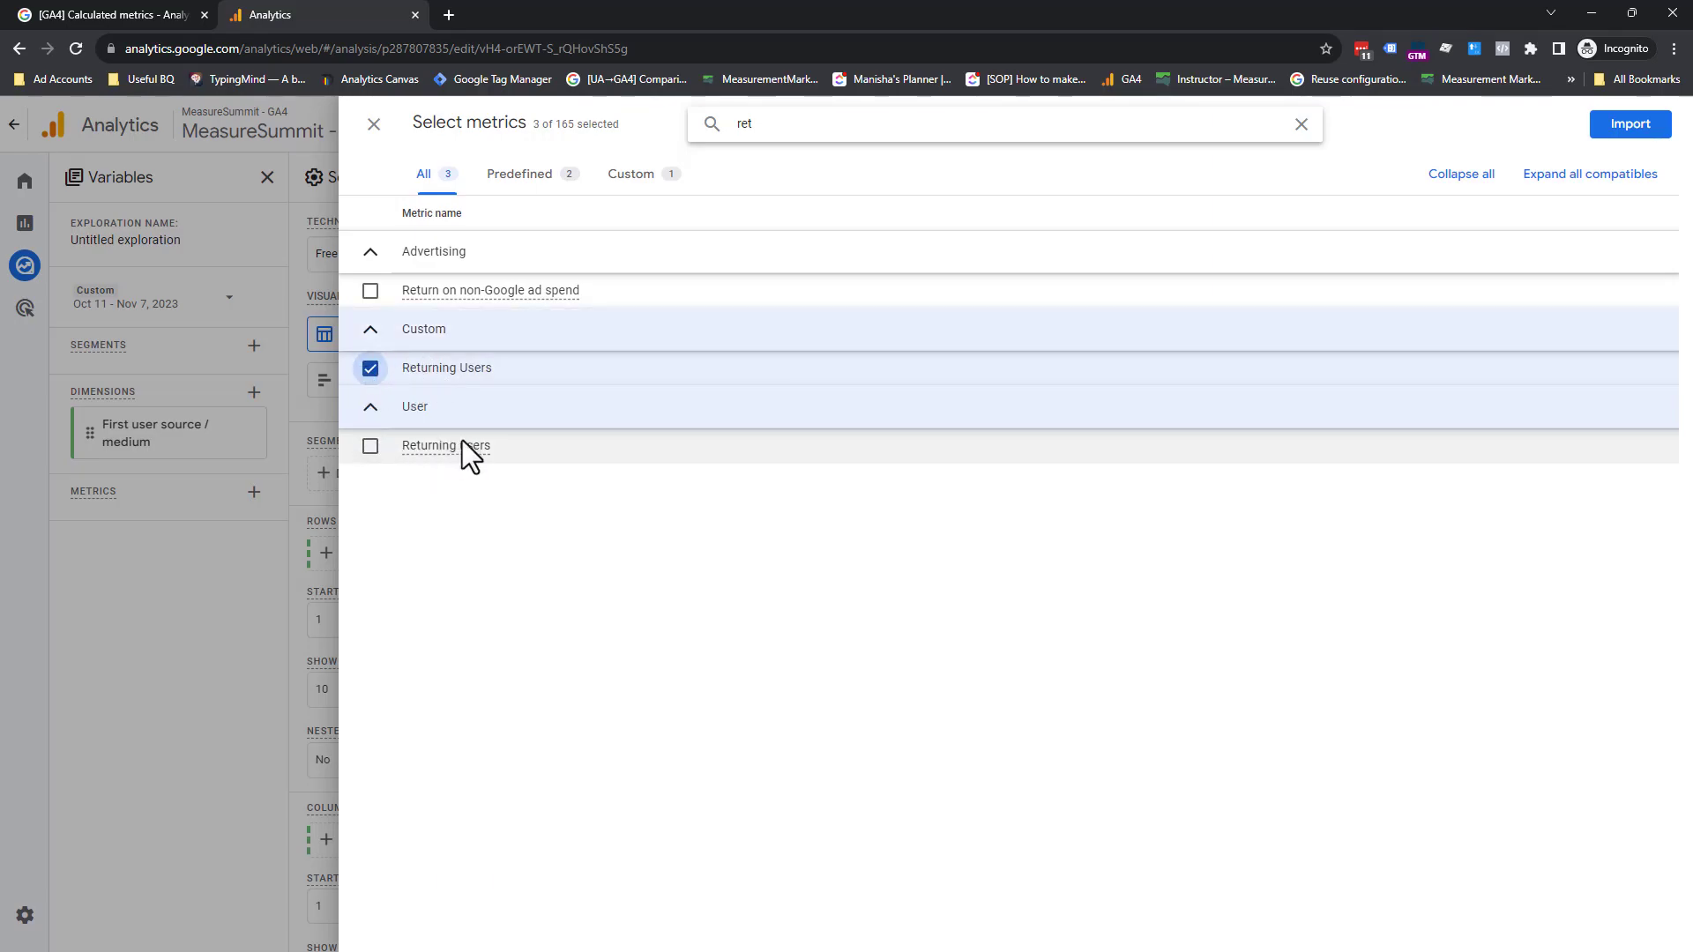
left_click(1606, 124)
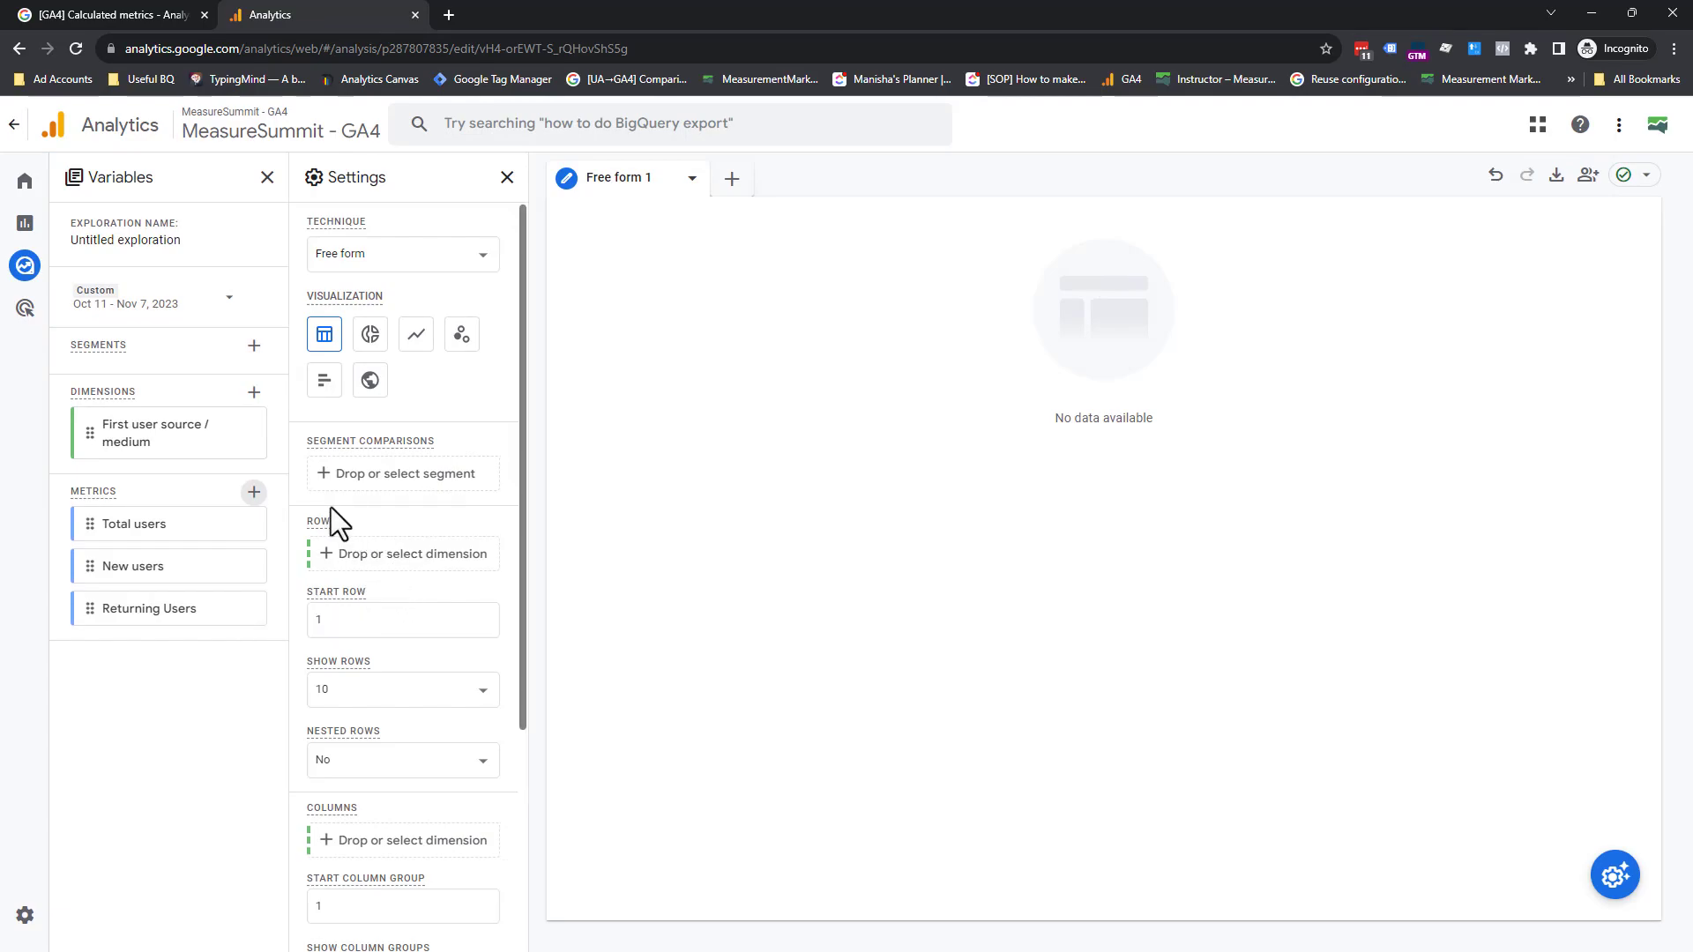
Set First user source / medium as the table's rows and Total users, New users and Returning Users as its values.
left_click(361, 557)
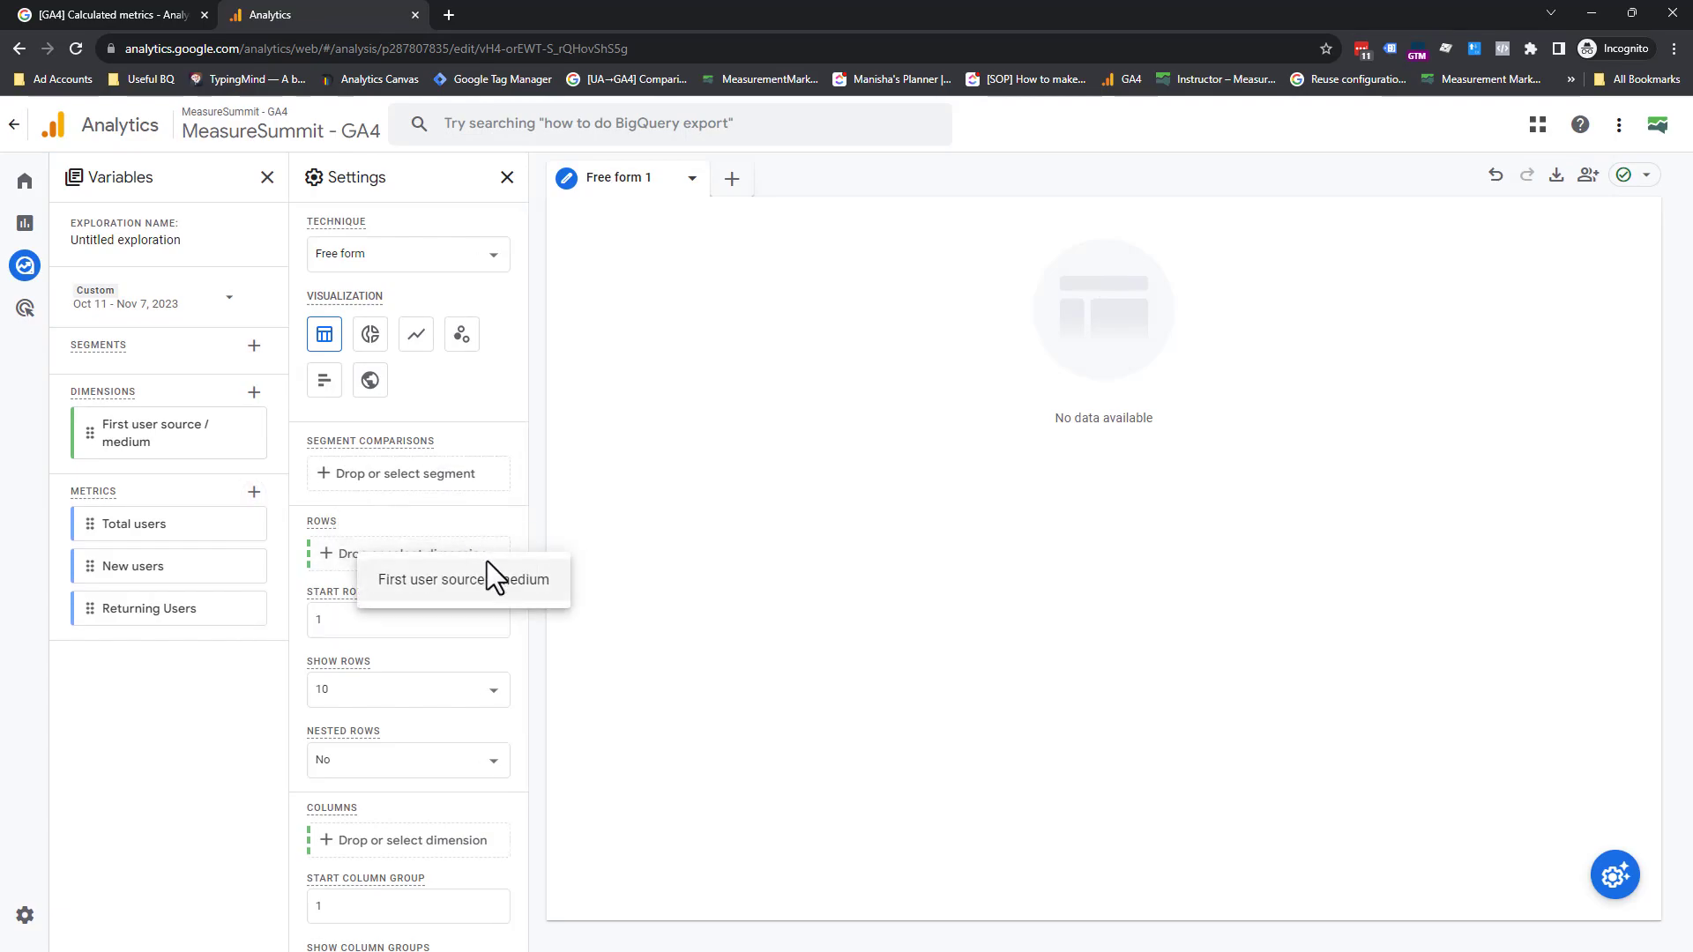
left_click(484, 578)
scroll(484, 567, "down", 4)
left_click(435, 747)
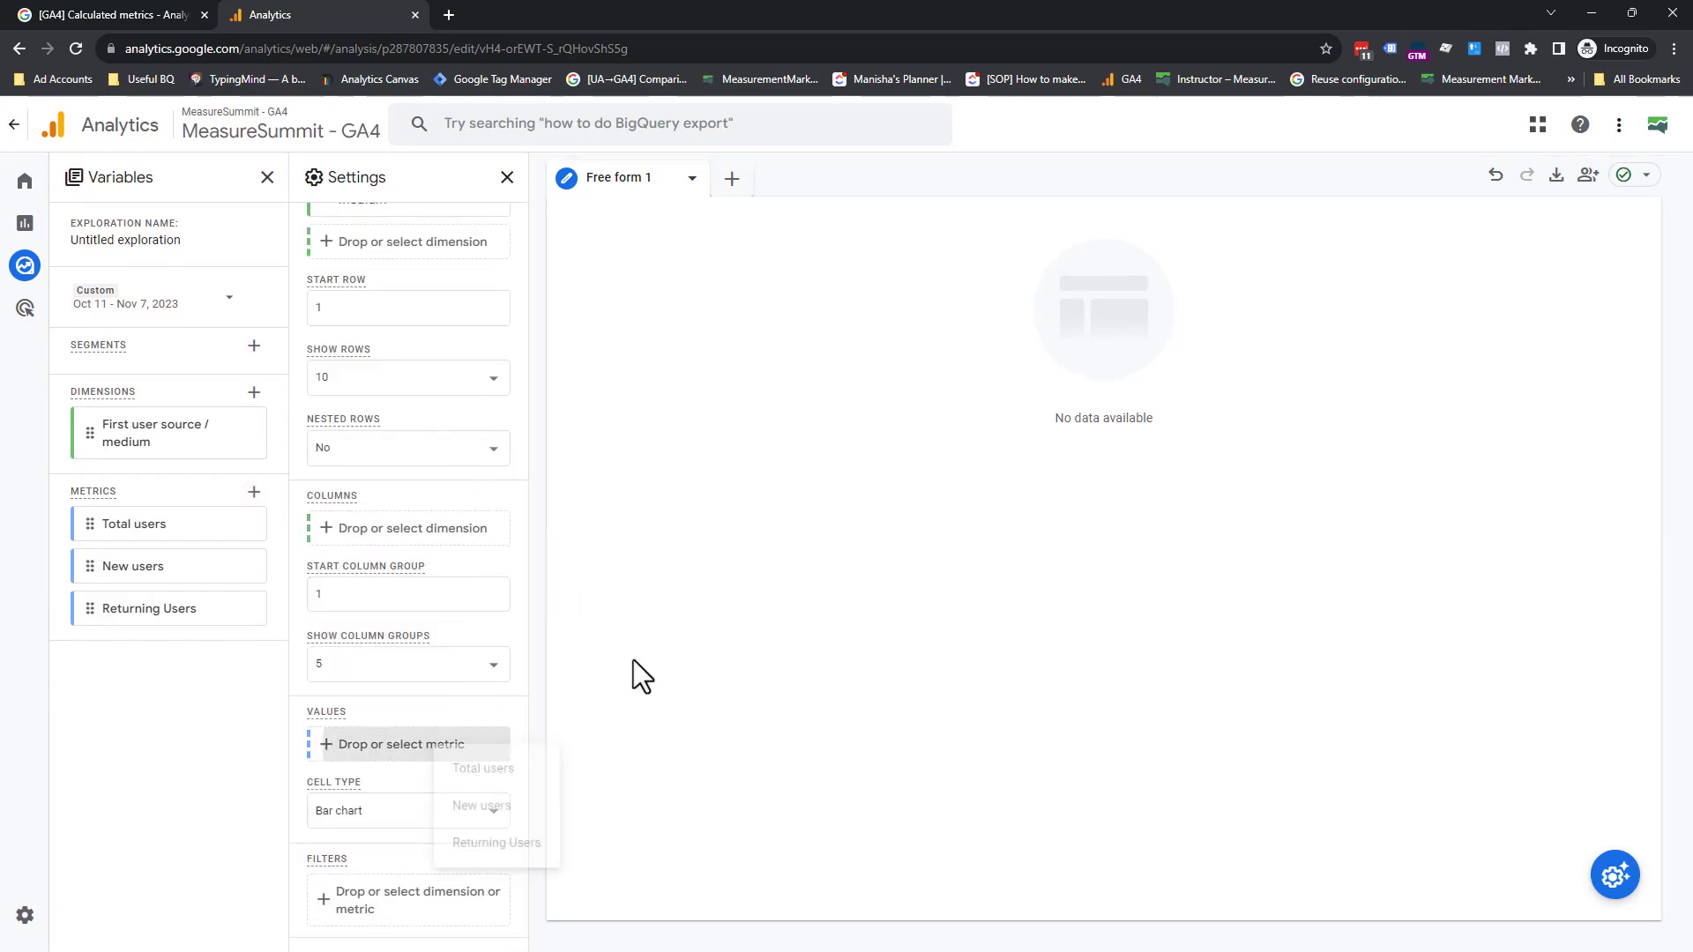
left_click(516, 783)
left_click(388, 789)
left_click(434, 822)
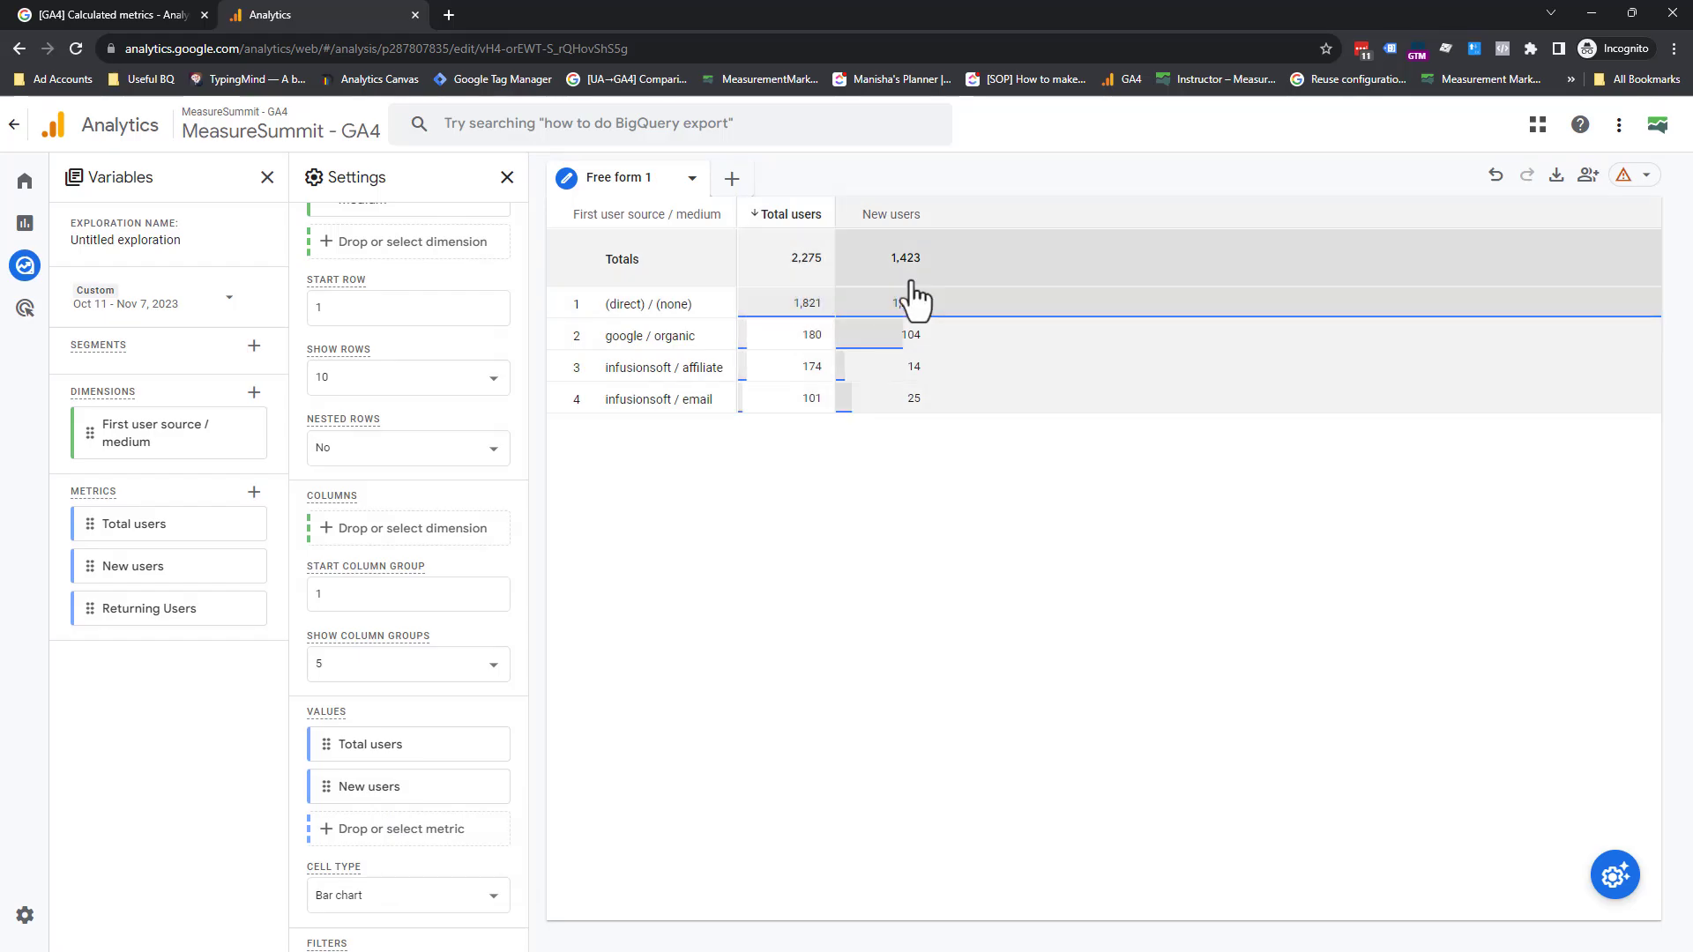
left_click(465, 834)
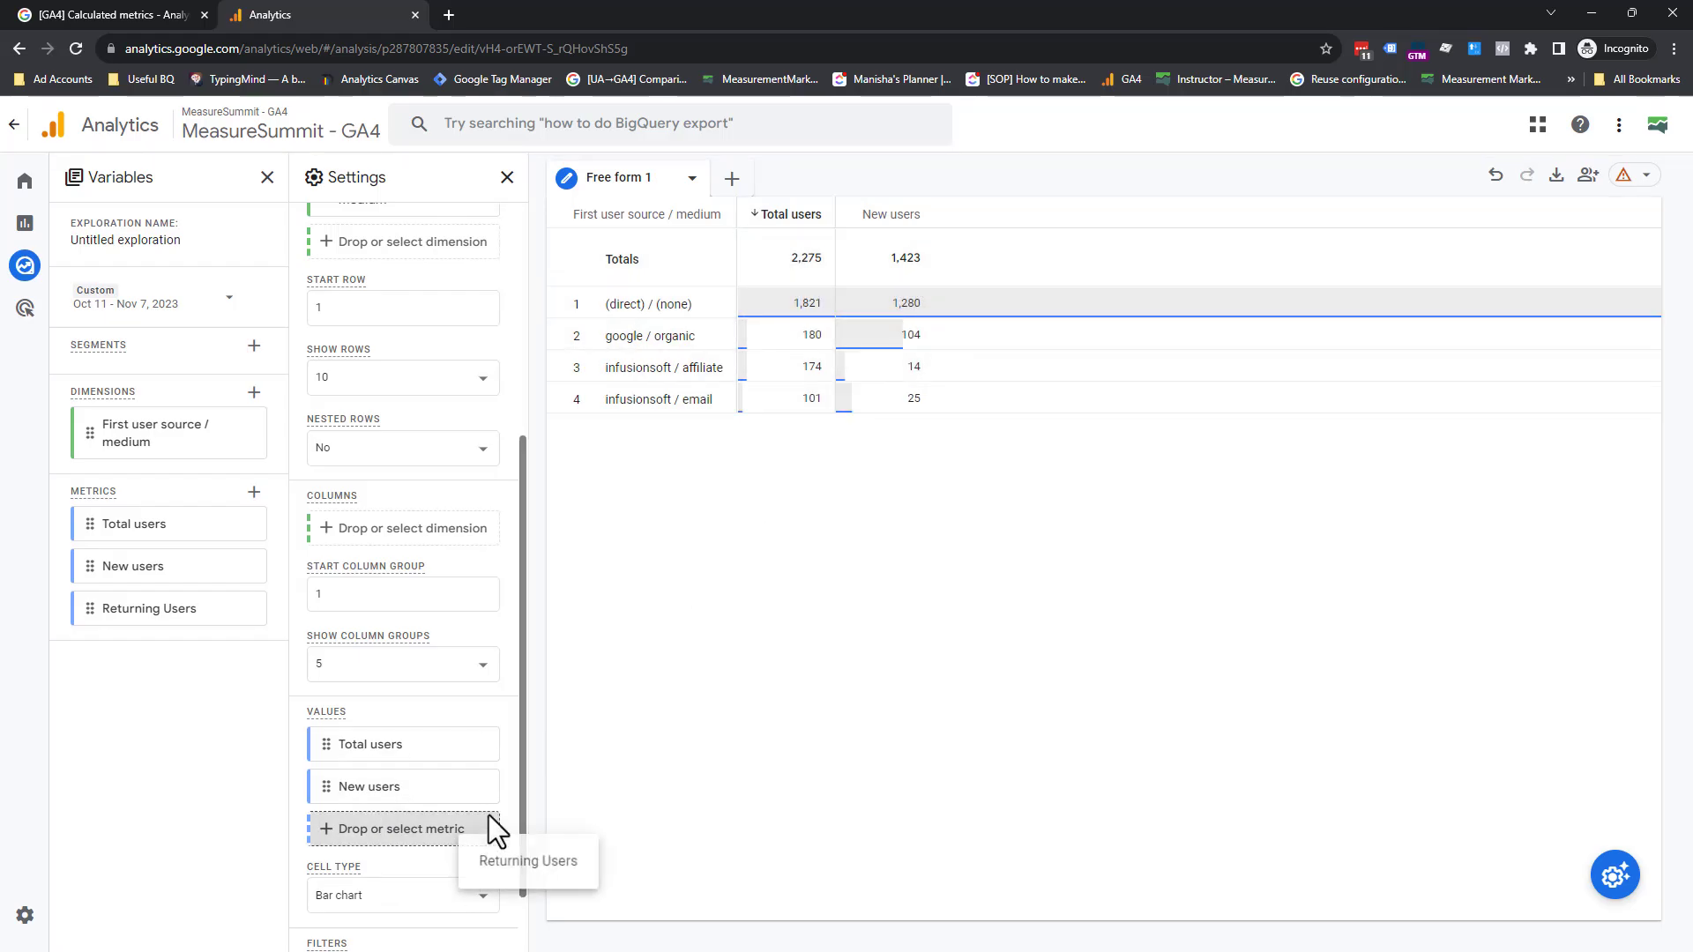
left_click(501, 863)
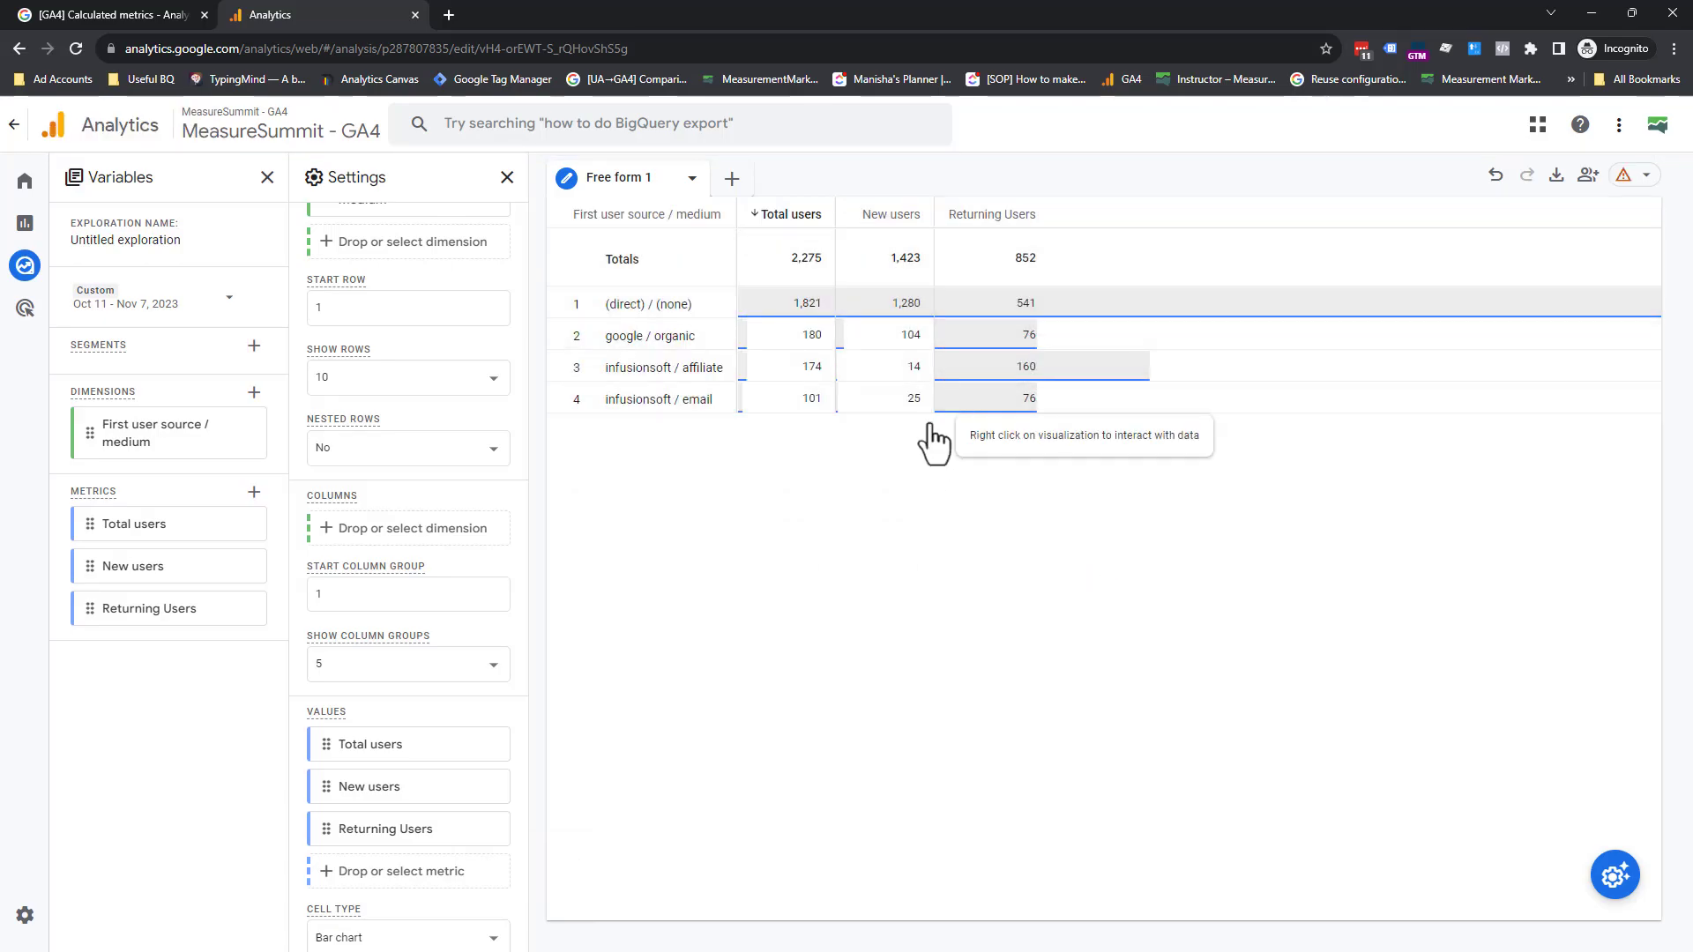
Set the exploration's date range to Oct 1 - Oct 7, 2023.
mouse_move(104, 347)
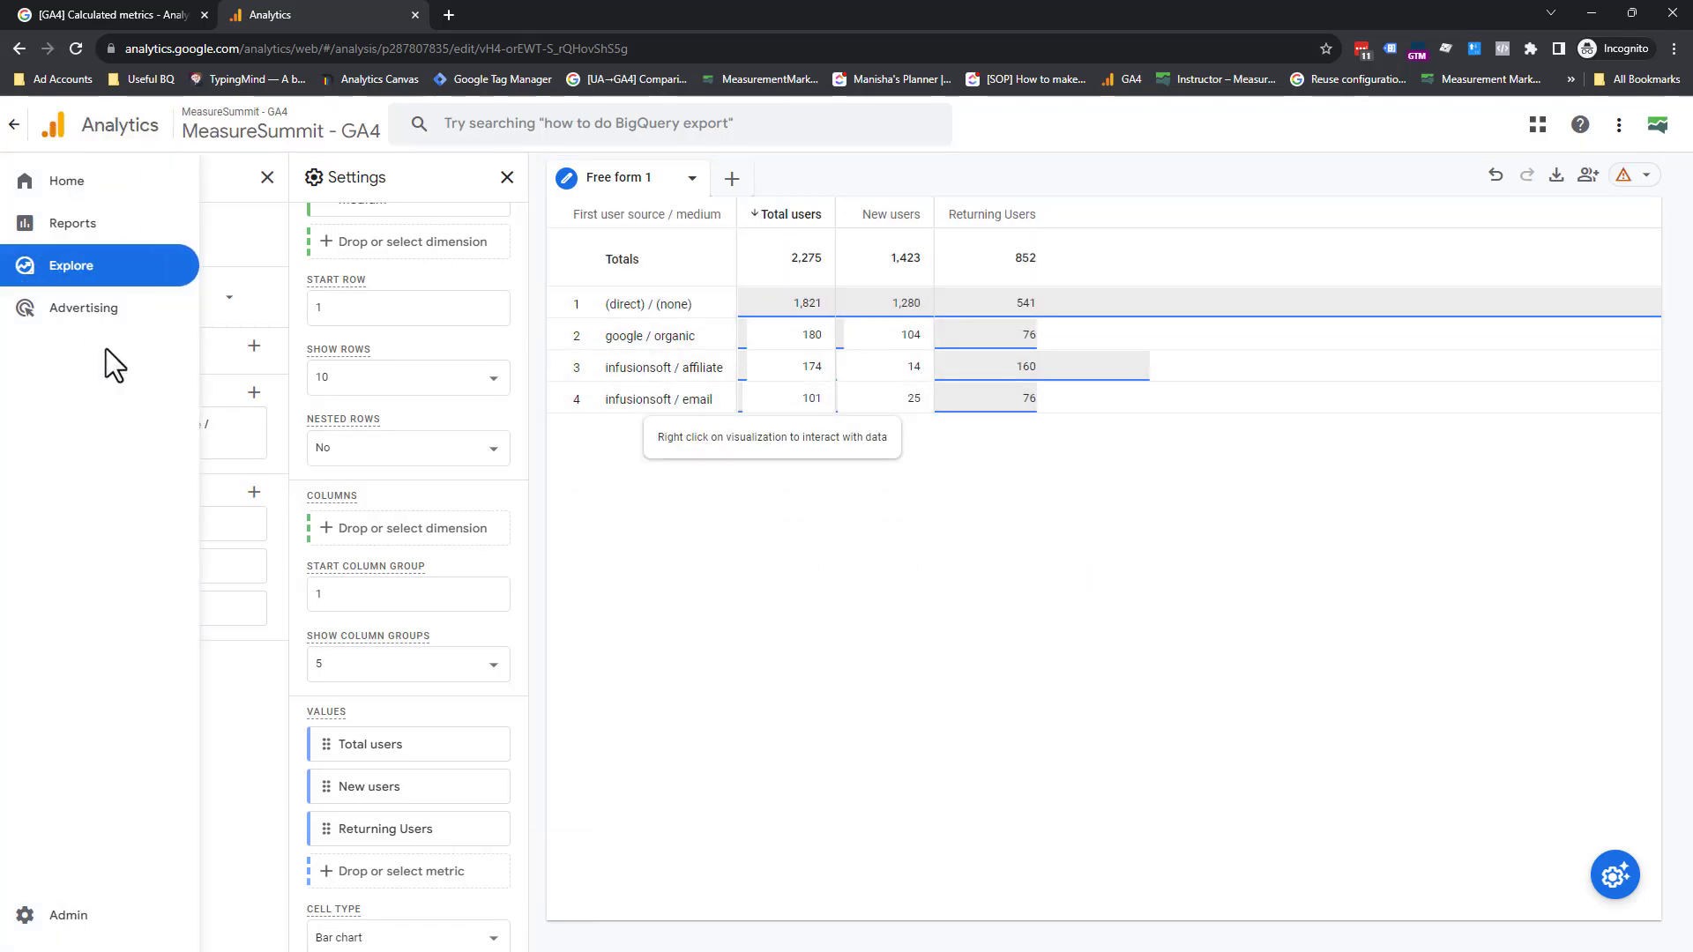
left_click(224, 301)
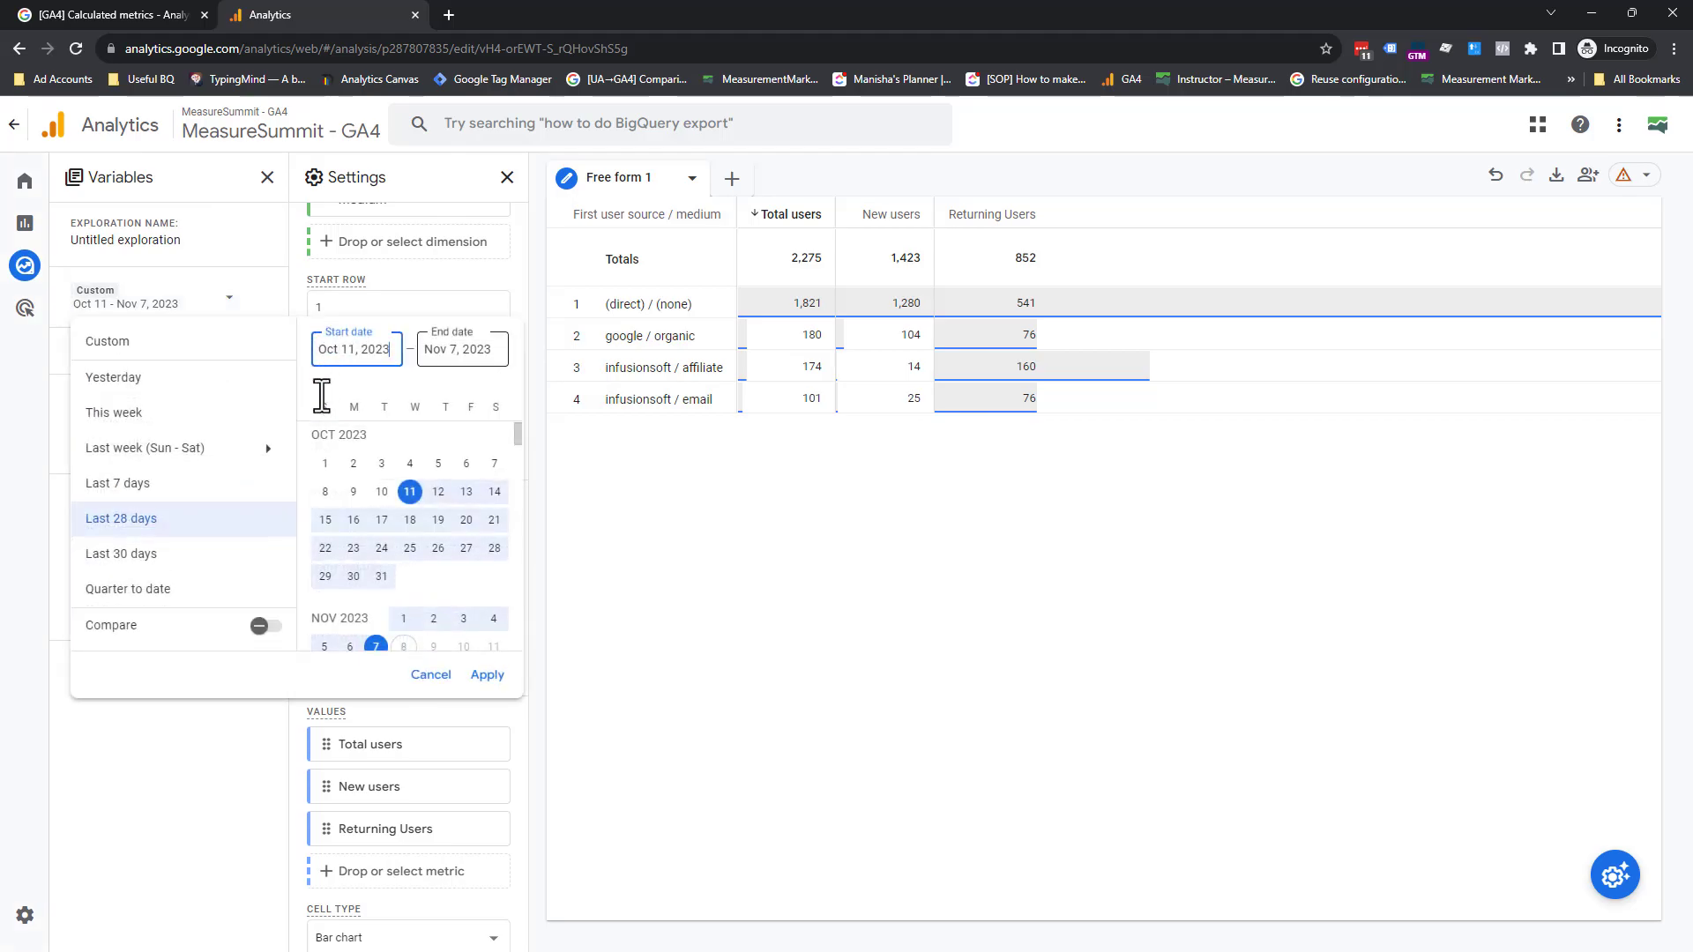
scroll(353, 485, "up", 10)
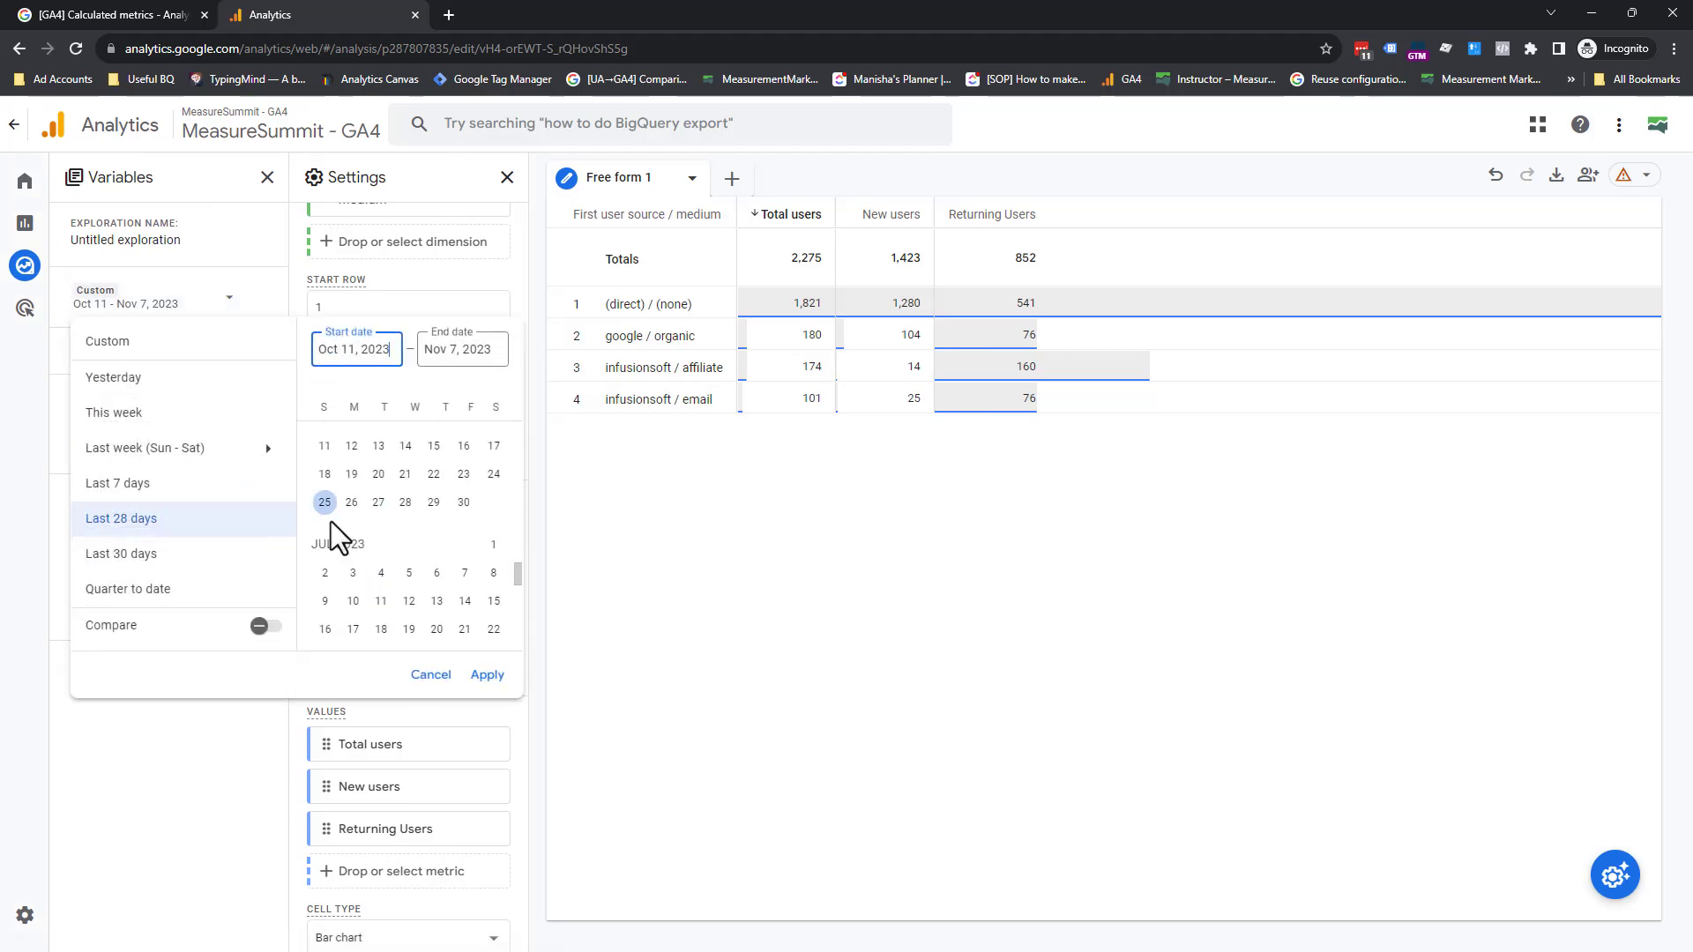
scroll(329, 593, "down", 6)
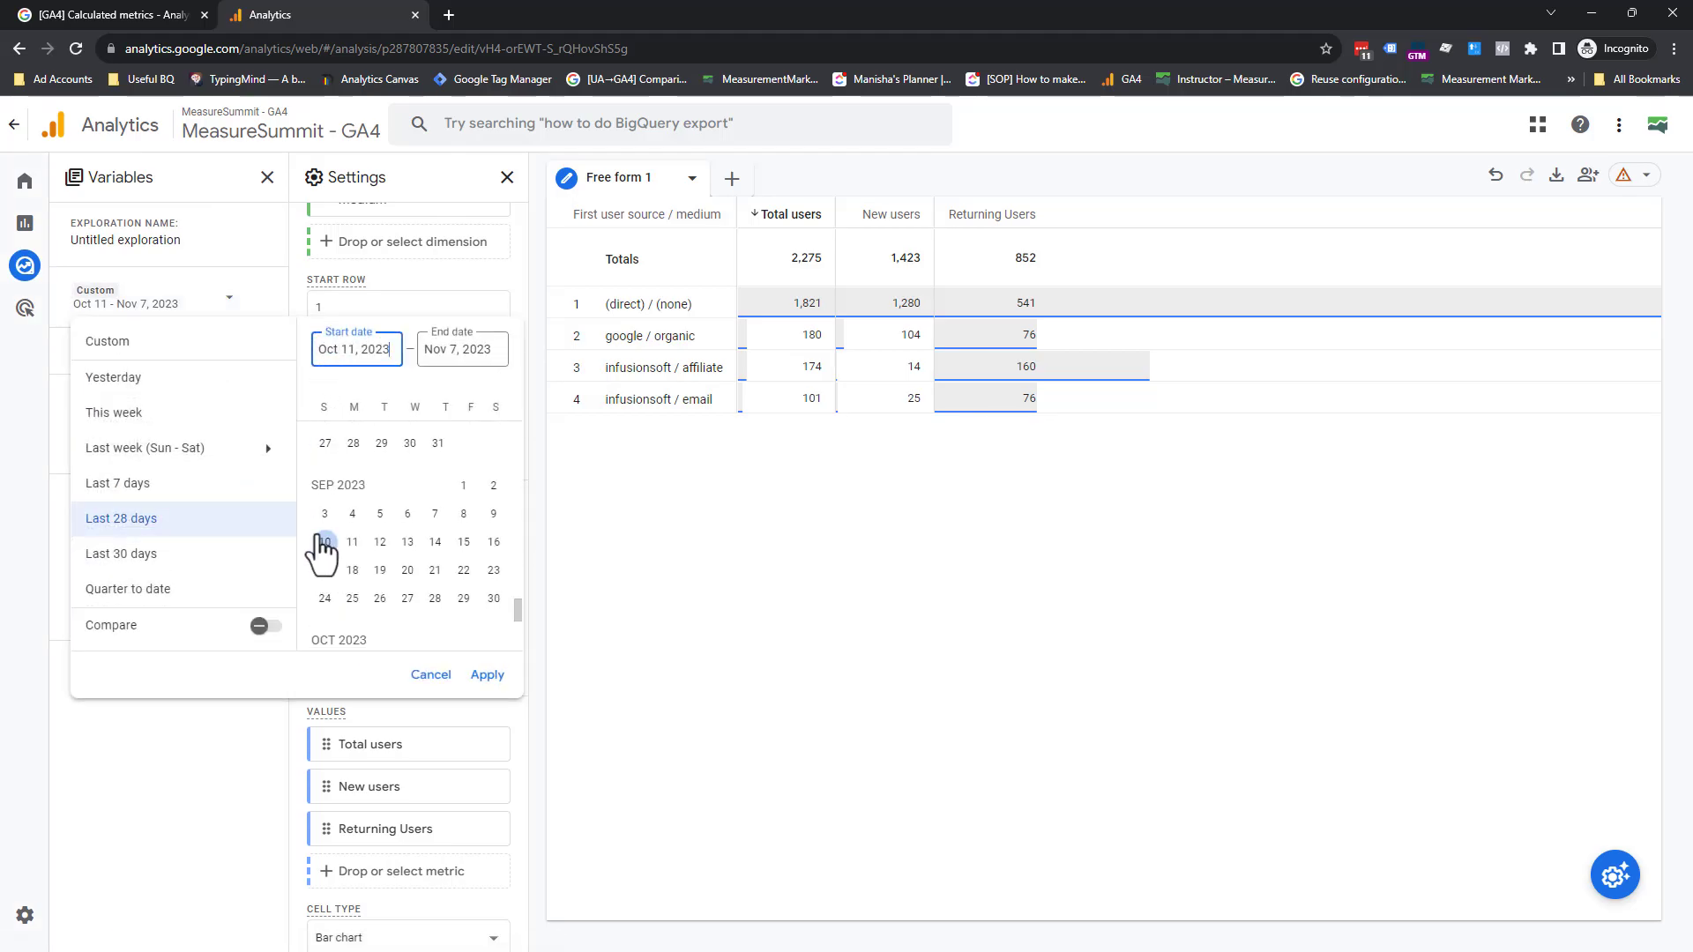
left_click(324, 464)
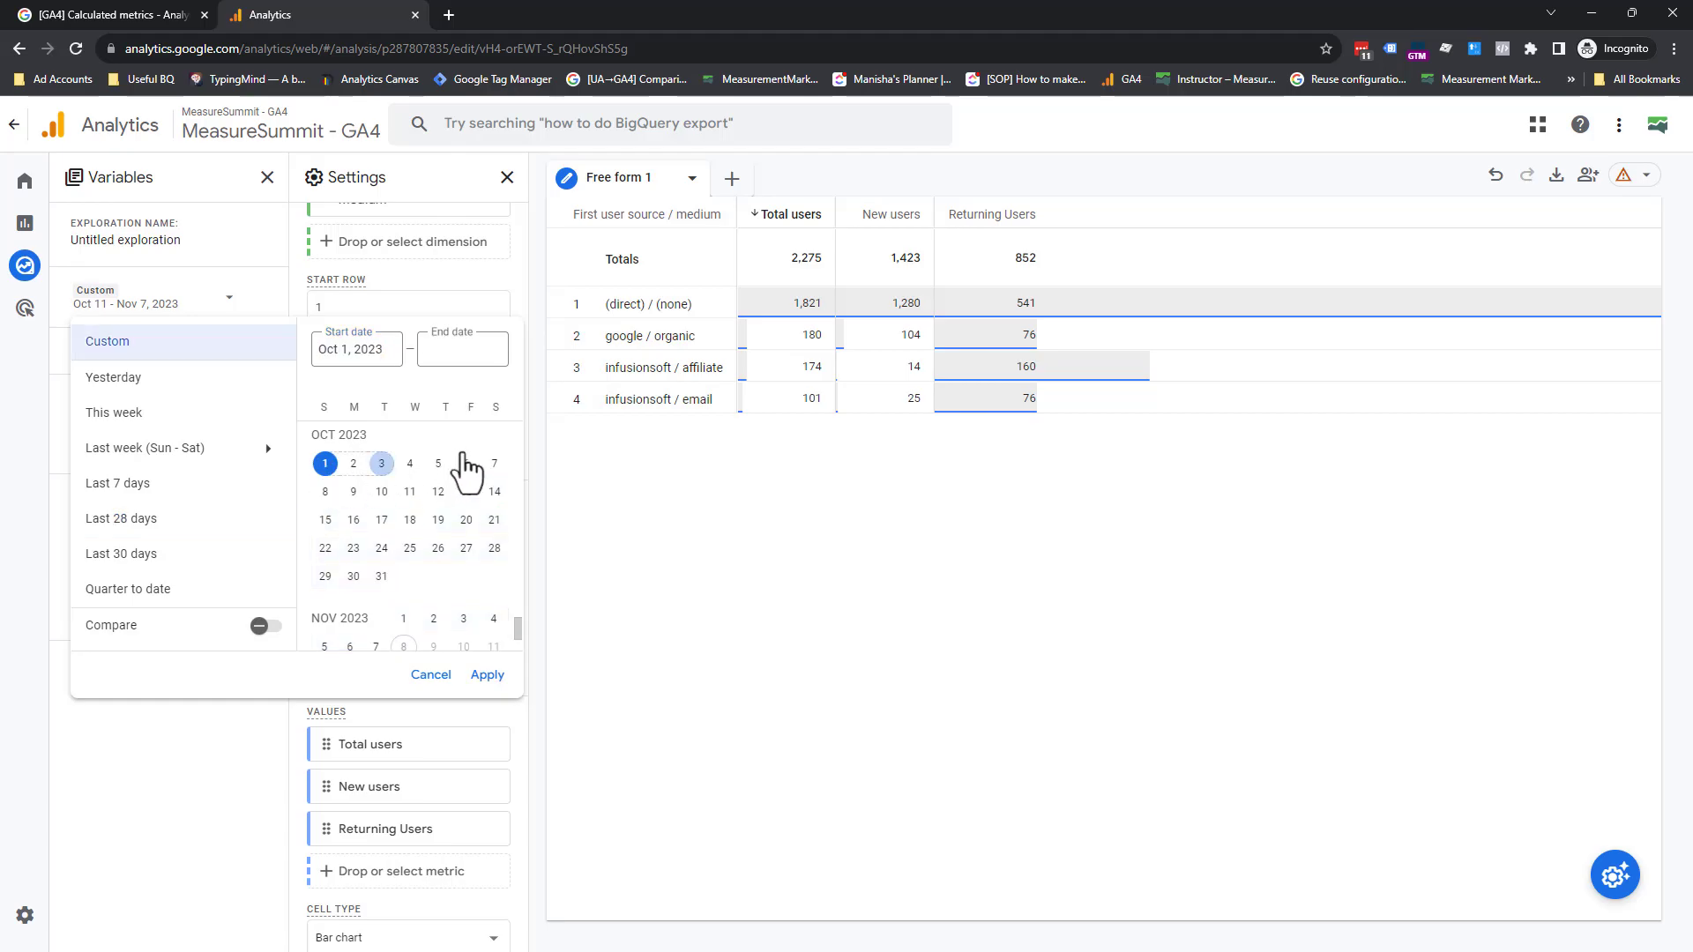
left_click(495, 464)
left_click(487, 674)
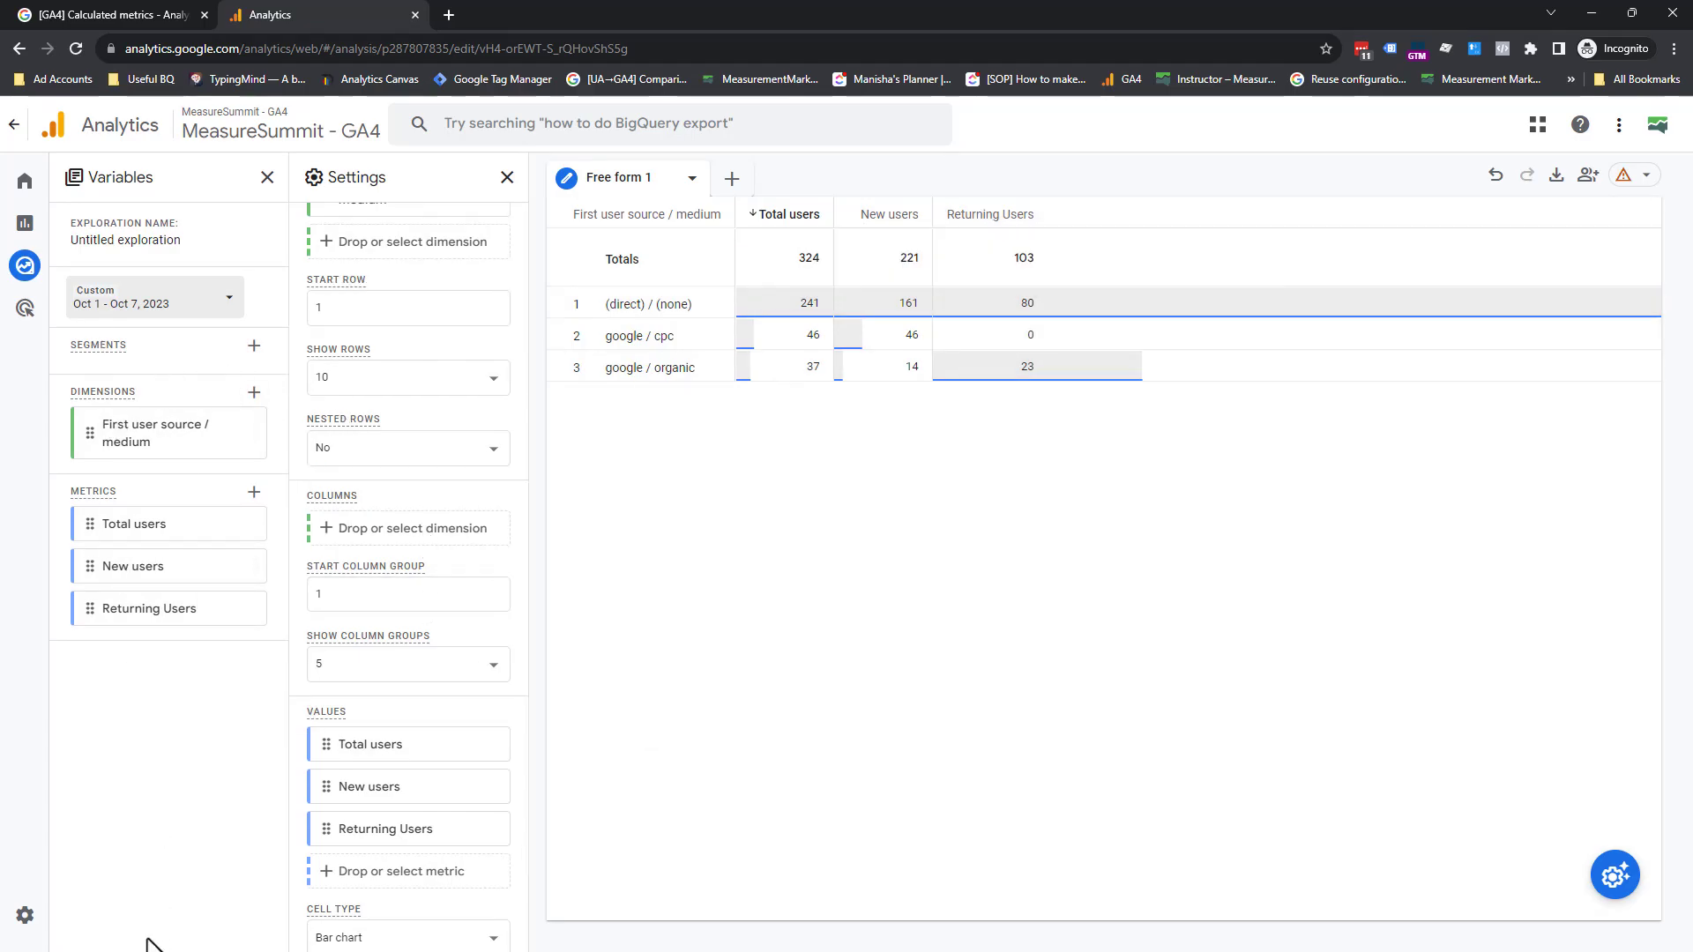
Open the calculated metrics in the property's custom definitions and start a new calculated metric.
left_click(32, 917)
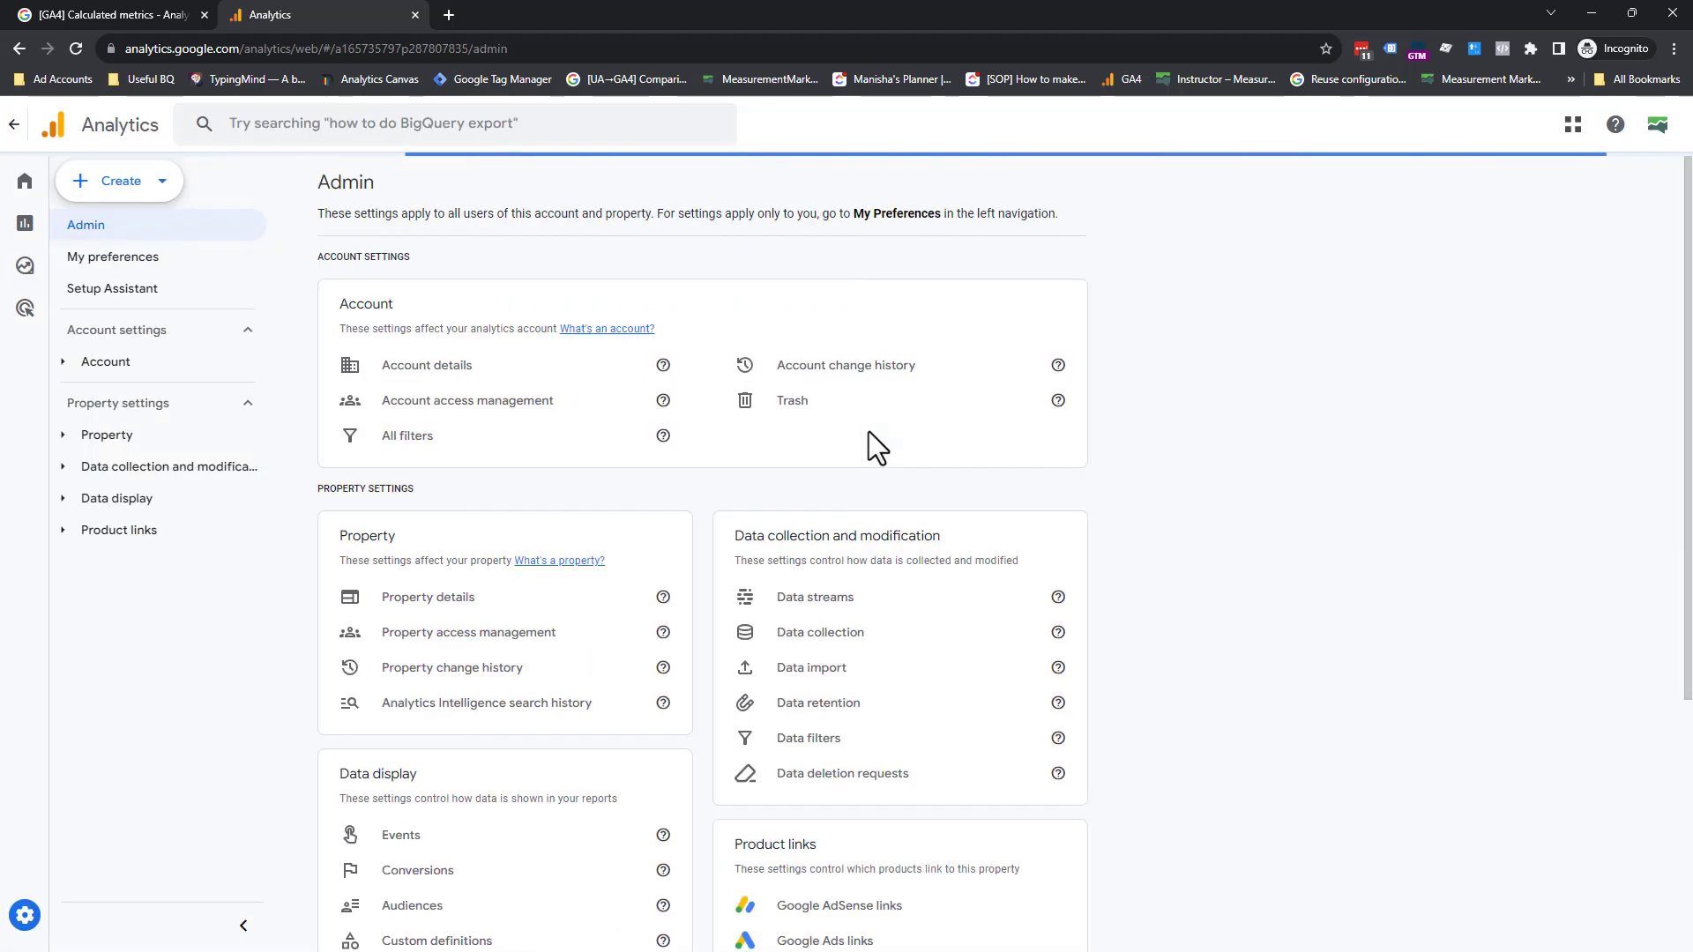
scroll(590, 719, "down", 2)
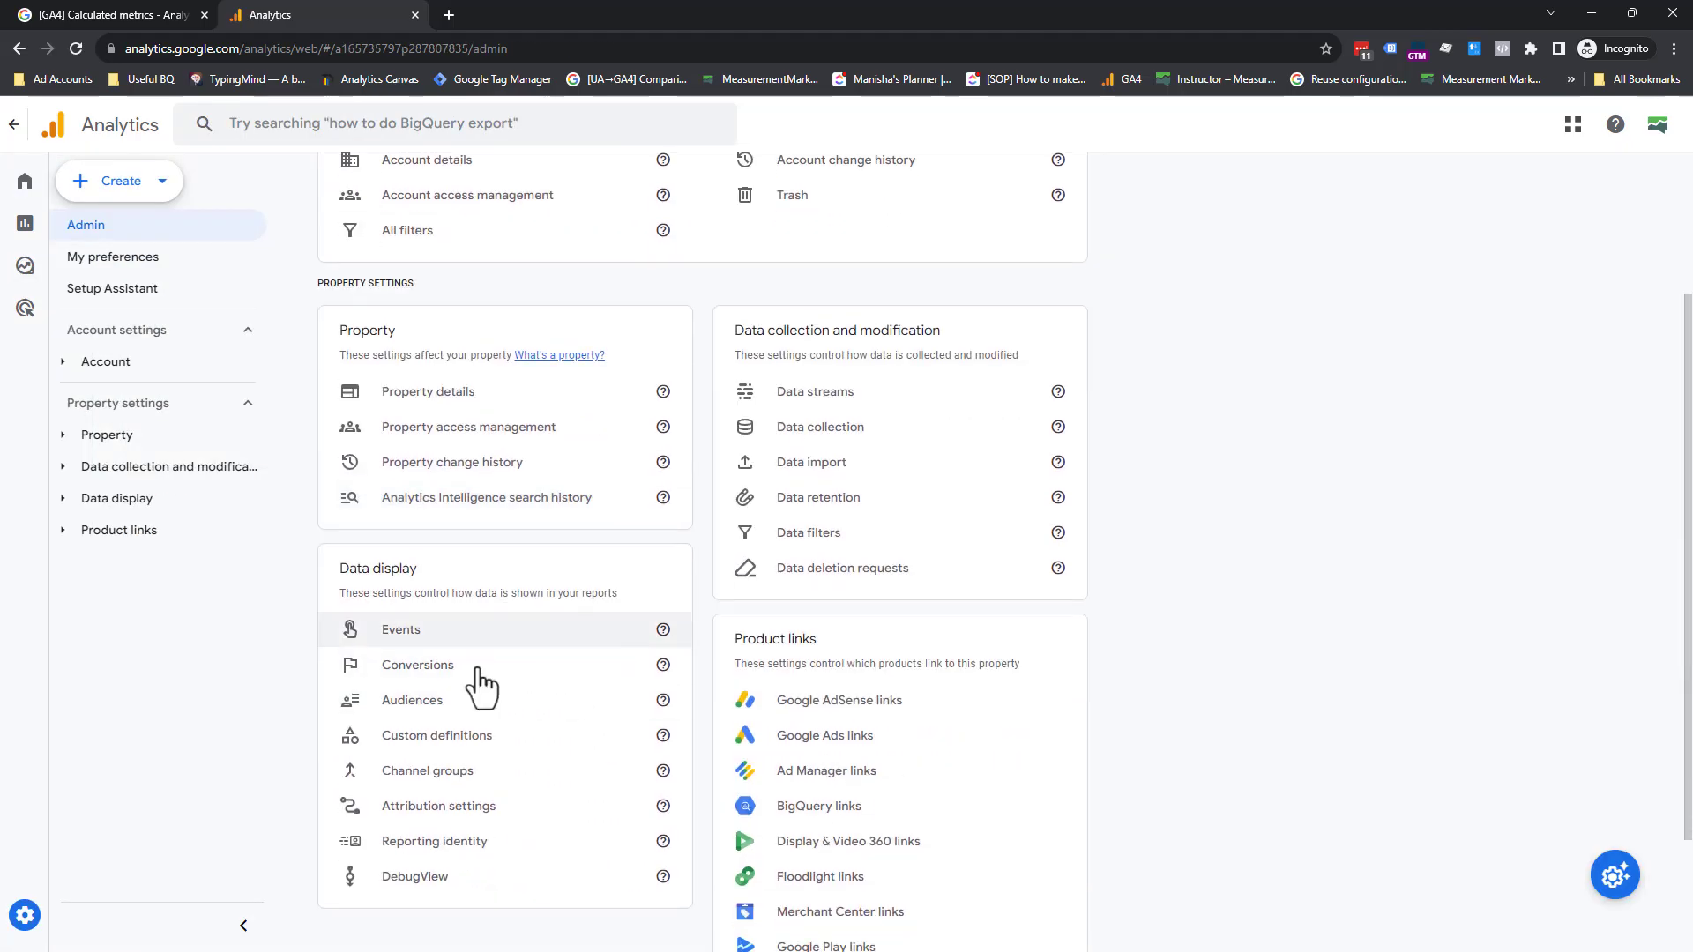
left_click(494, 745)
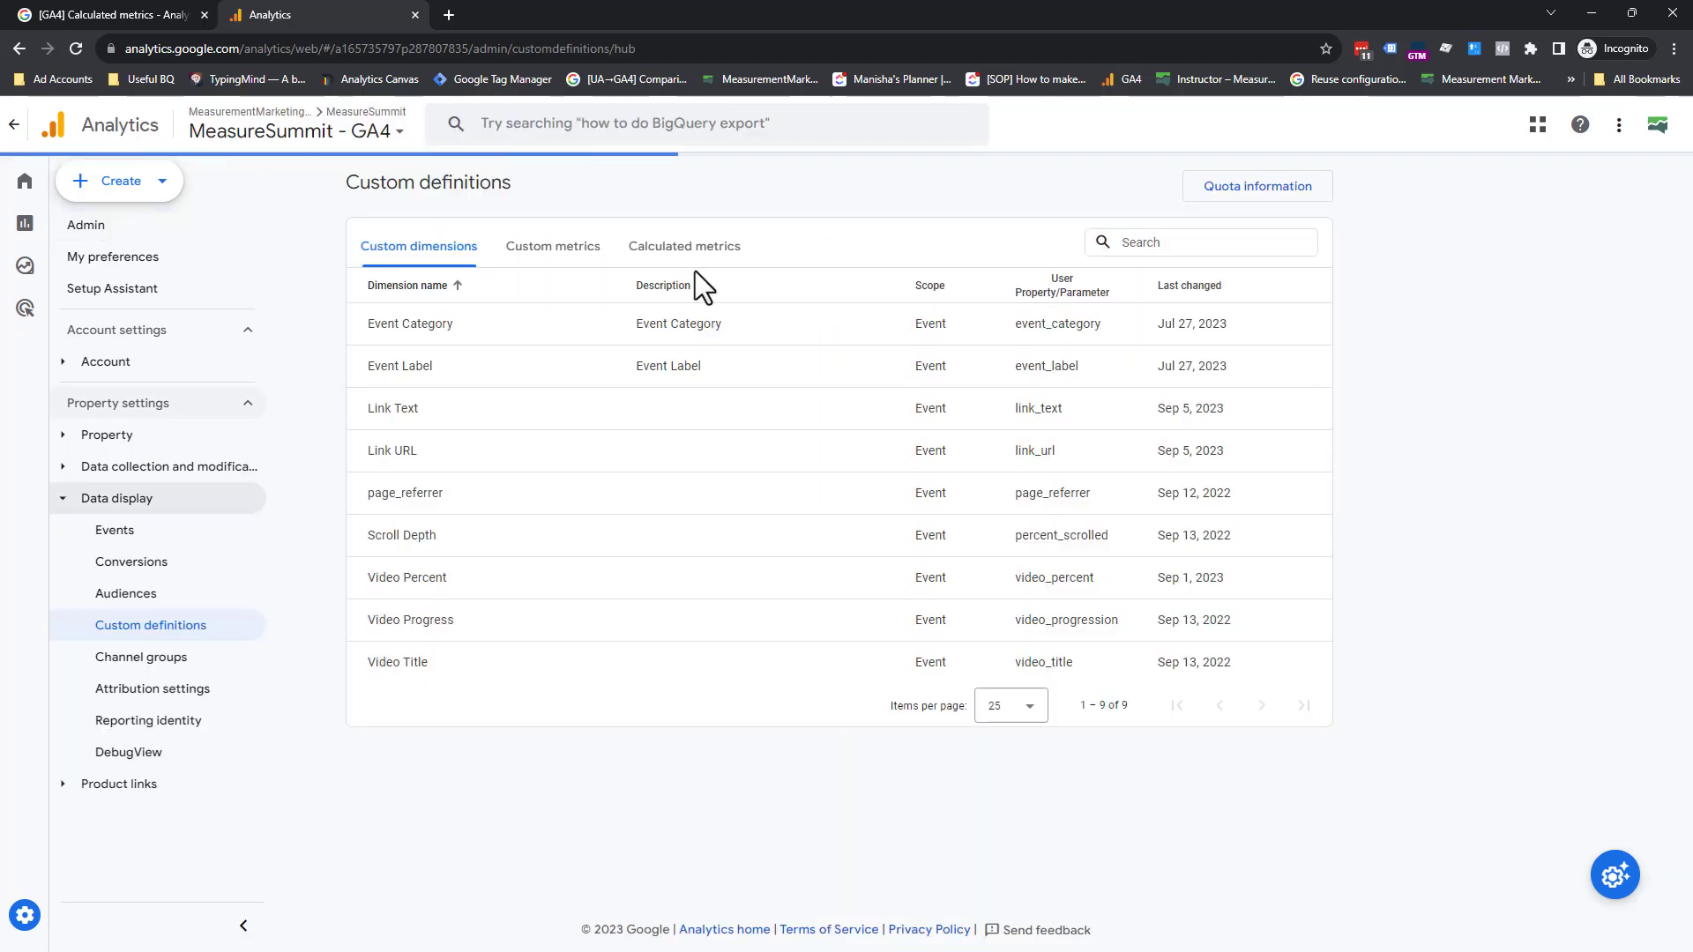
left_click(709, 257)
left_click(1208, 251)
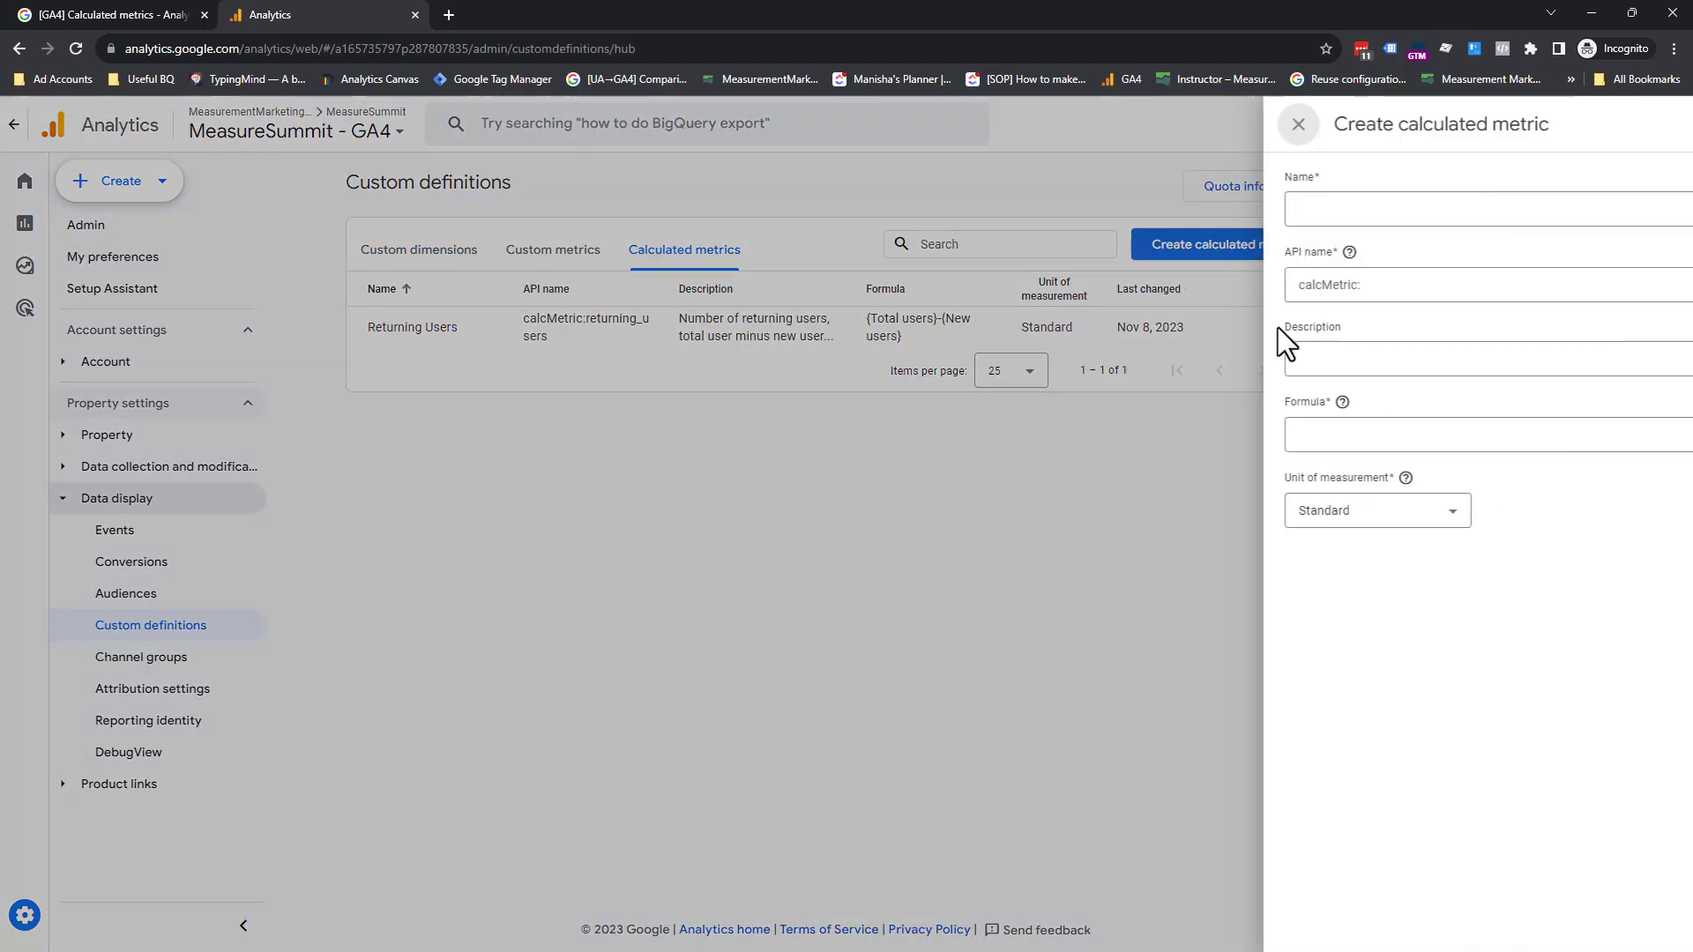
Name the calculated metric "CAD Revenue" and describe it as "Revenue converted to CAD".
left_click(1189, 216)
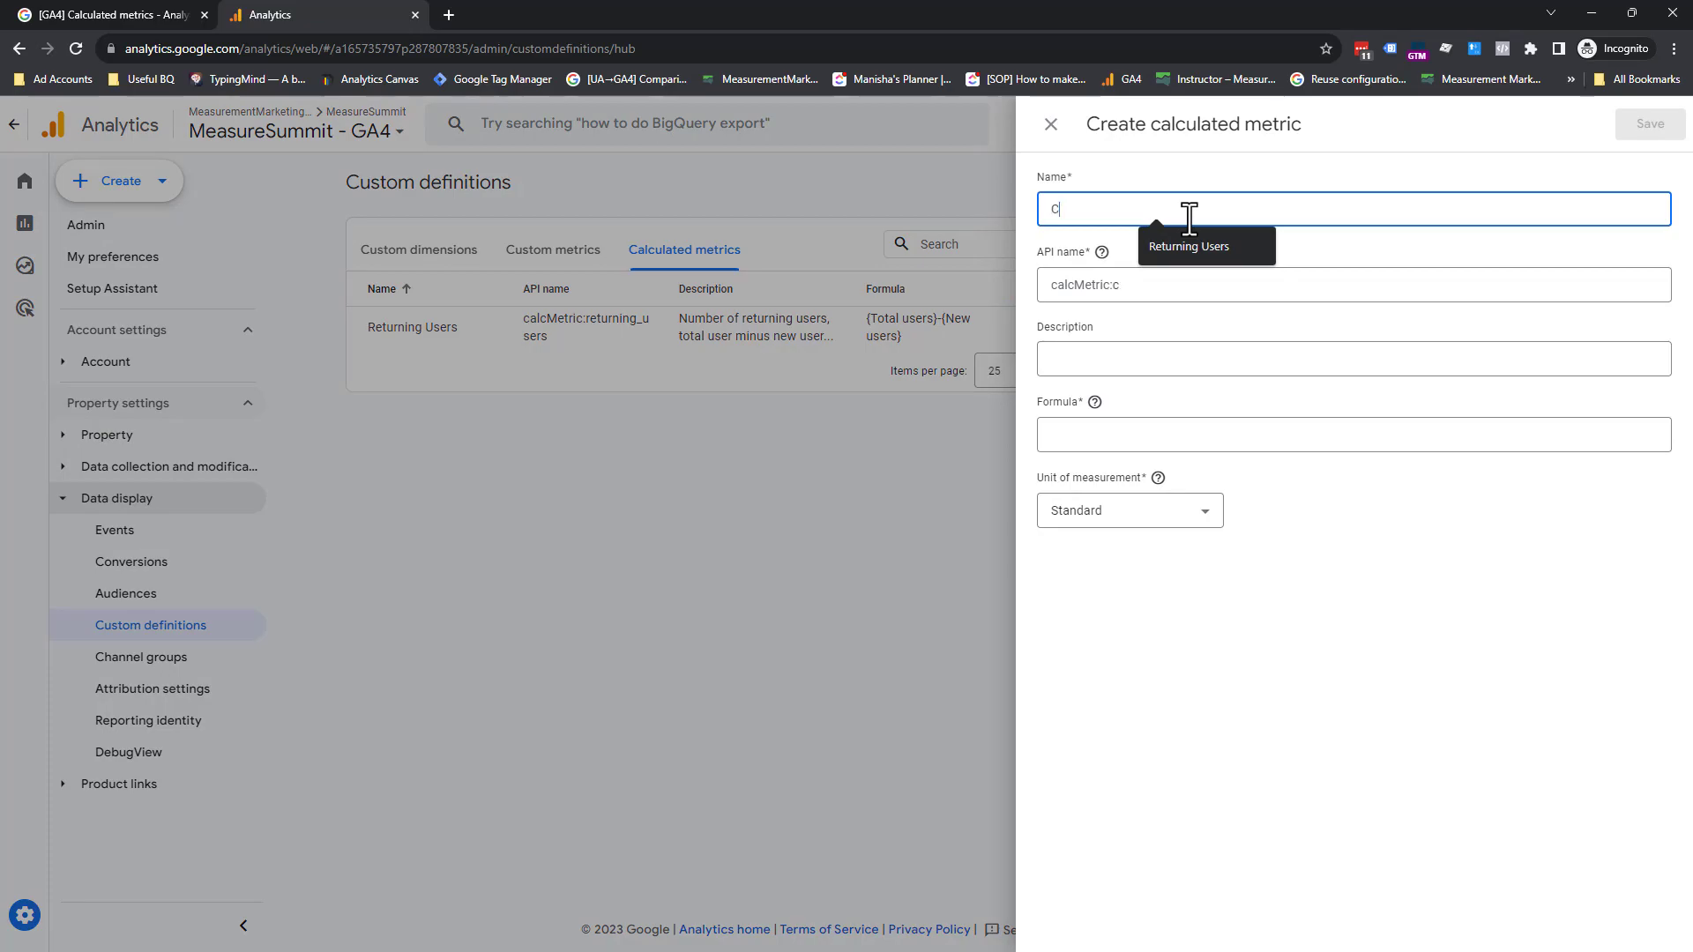
type("CAD Revenue")
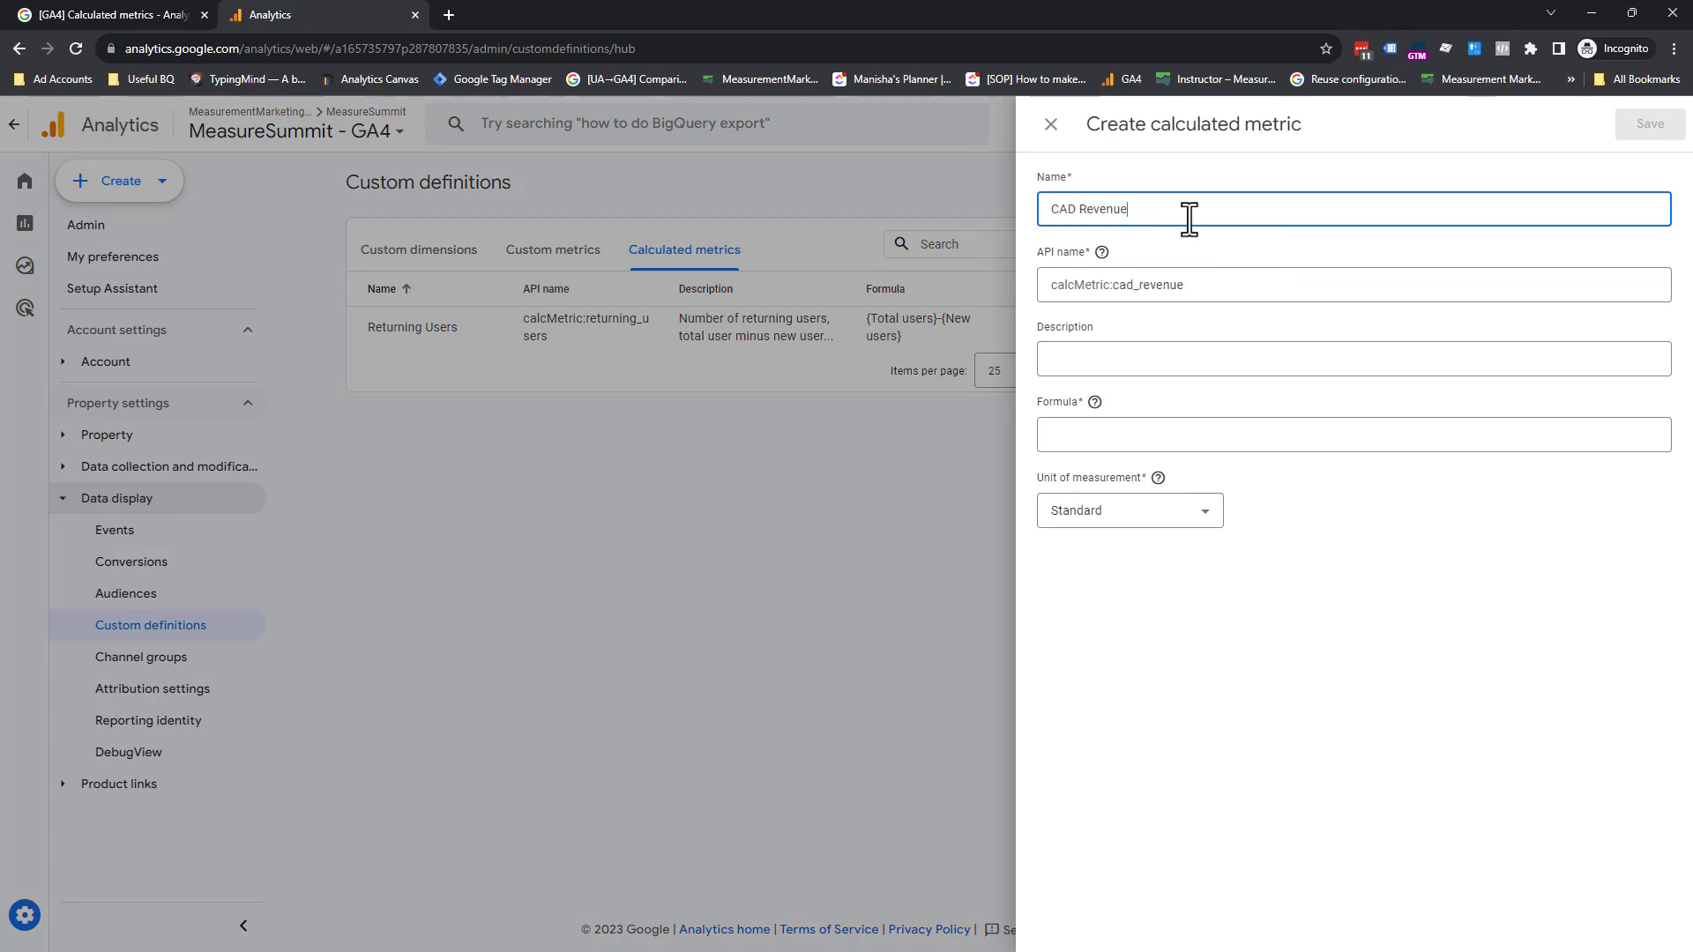
left_click(1192, 357)
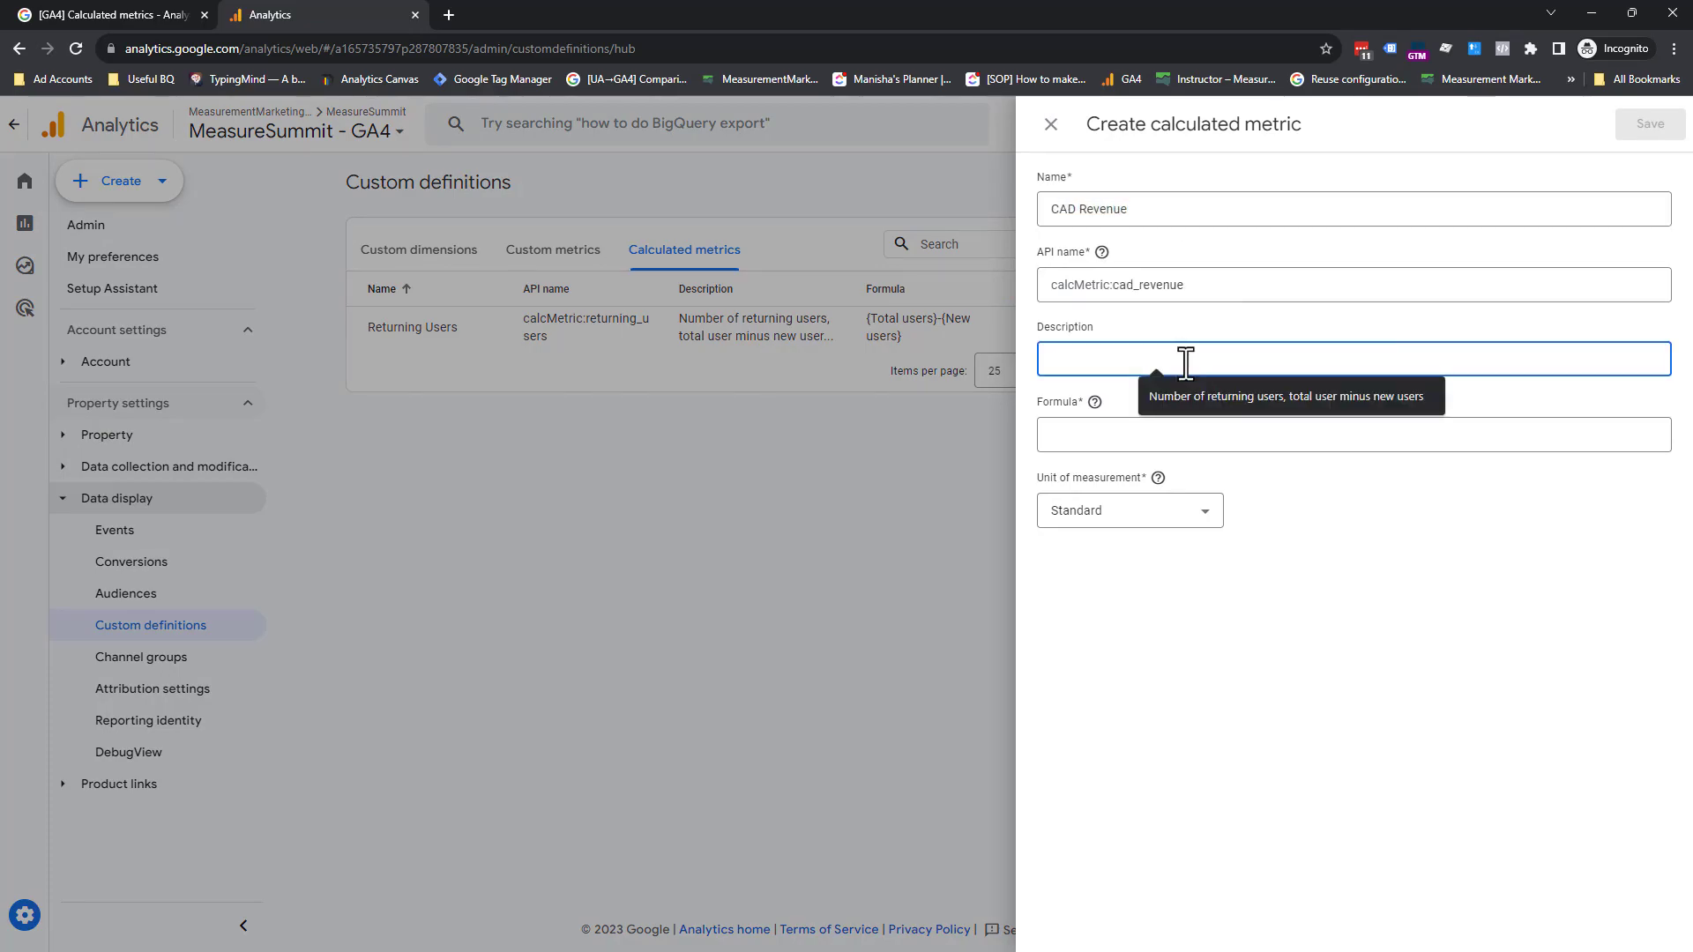
type("Revenue converted to CAD")
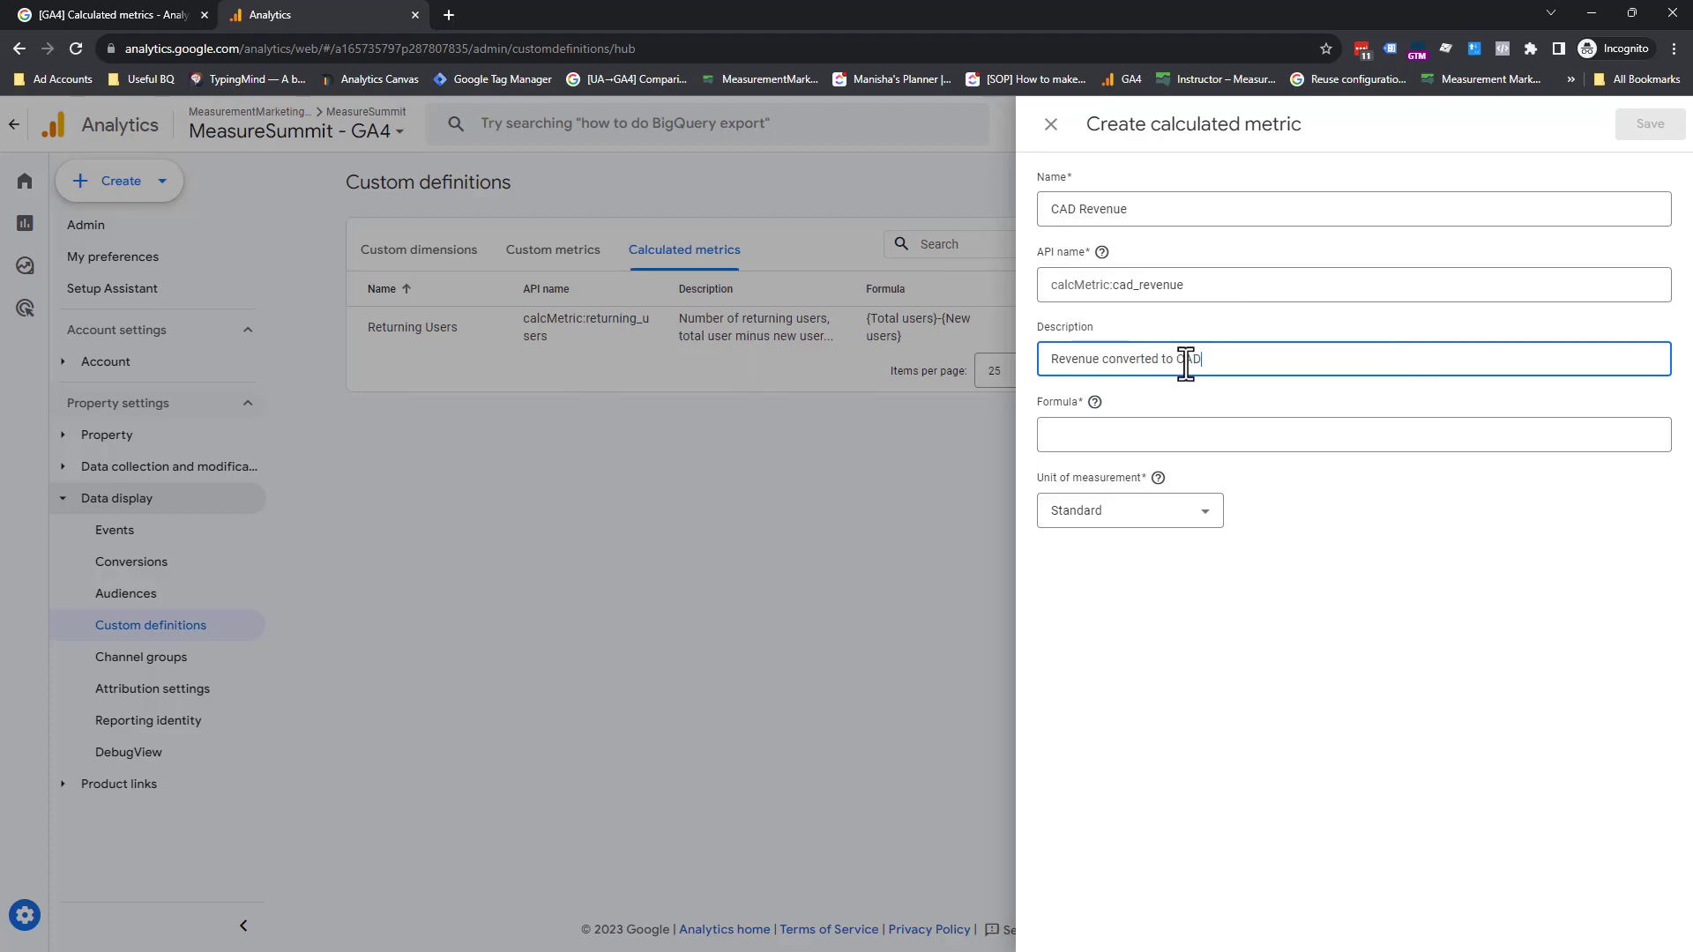
Set the CAD Revenue metric's formula to {Purchase revenue}*1.35.
left_click(1180, 432)
type("r")
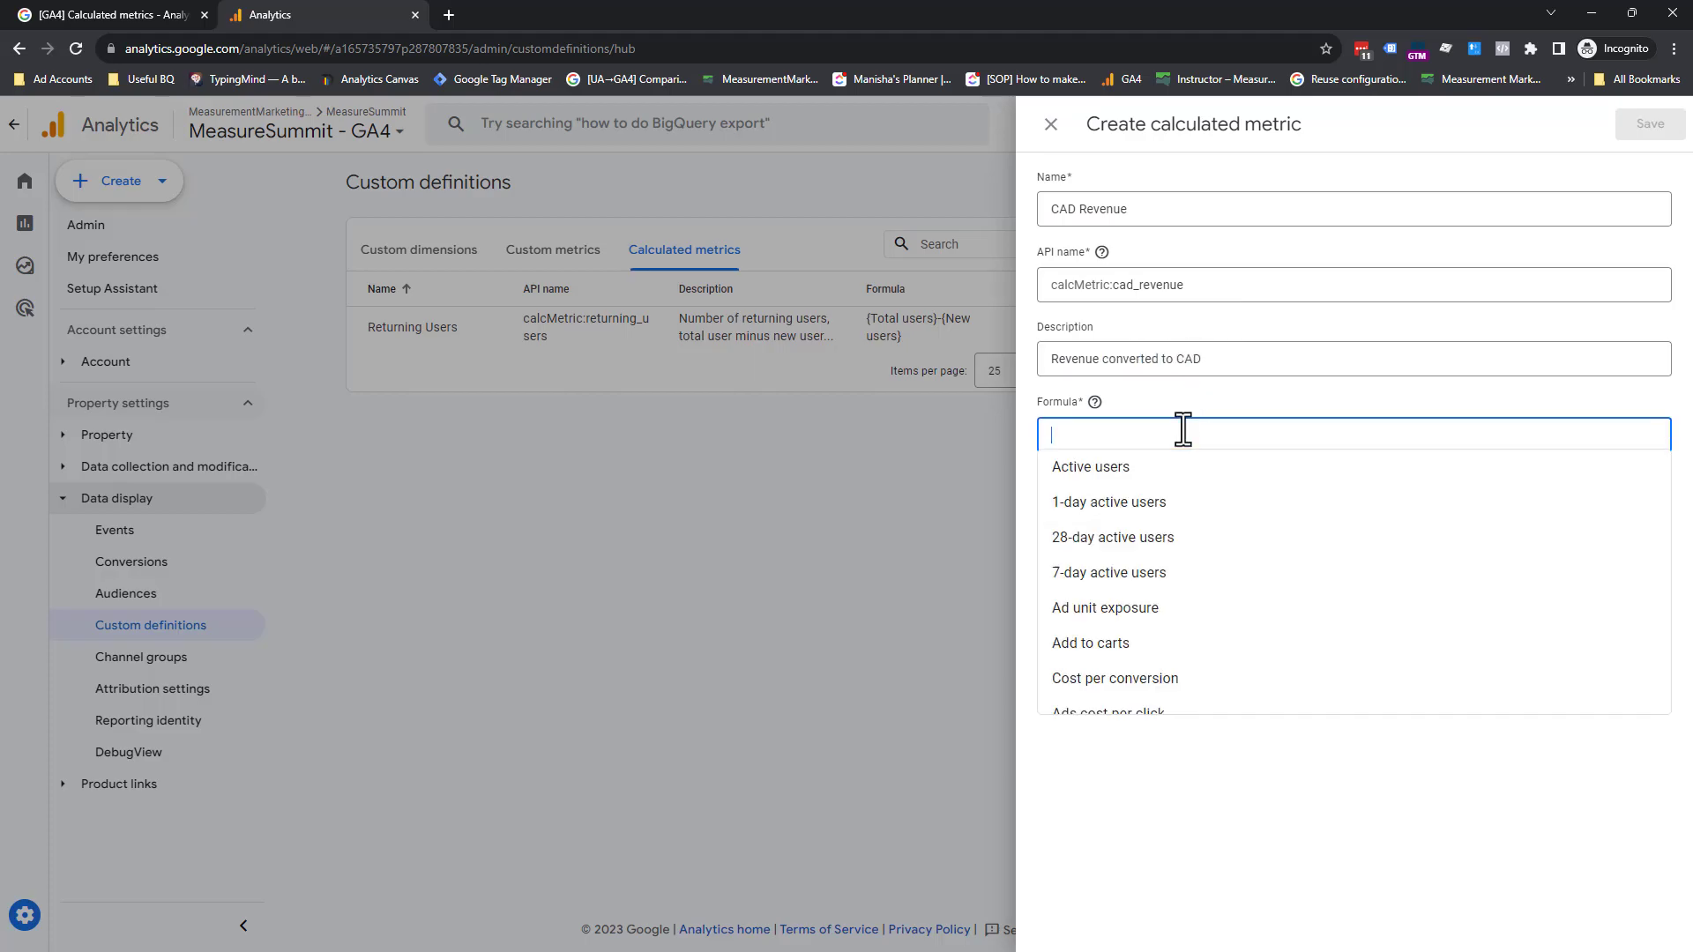
key("BackSpace")
type("pur")
scroll(1166, 571, "down", 2)
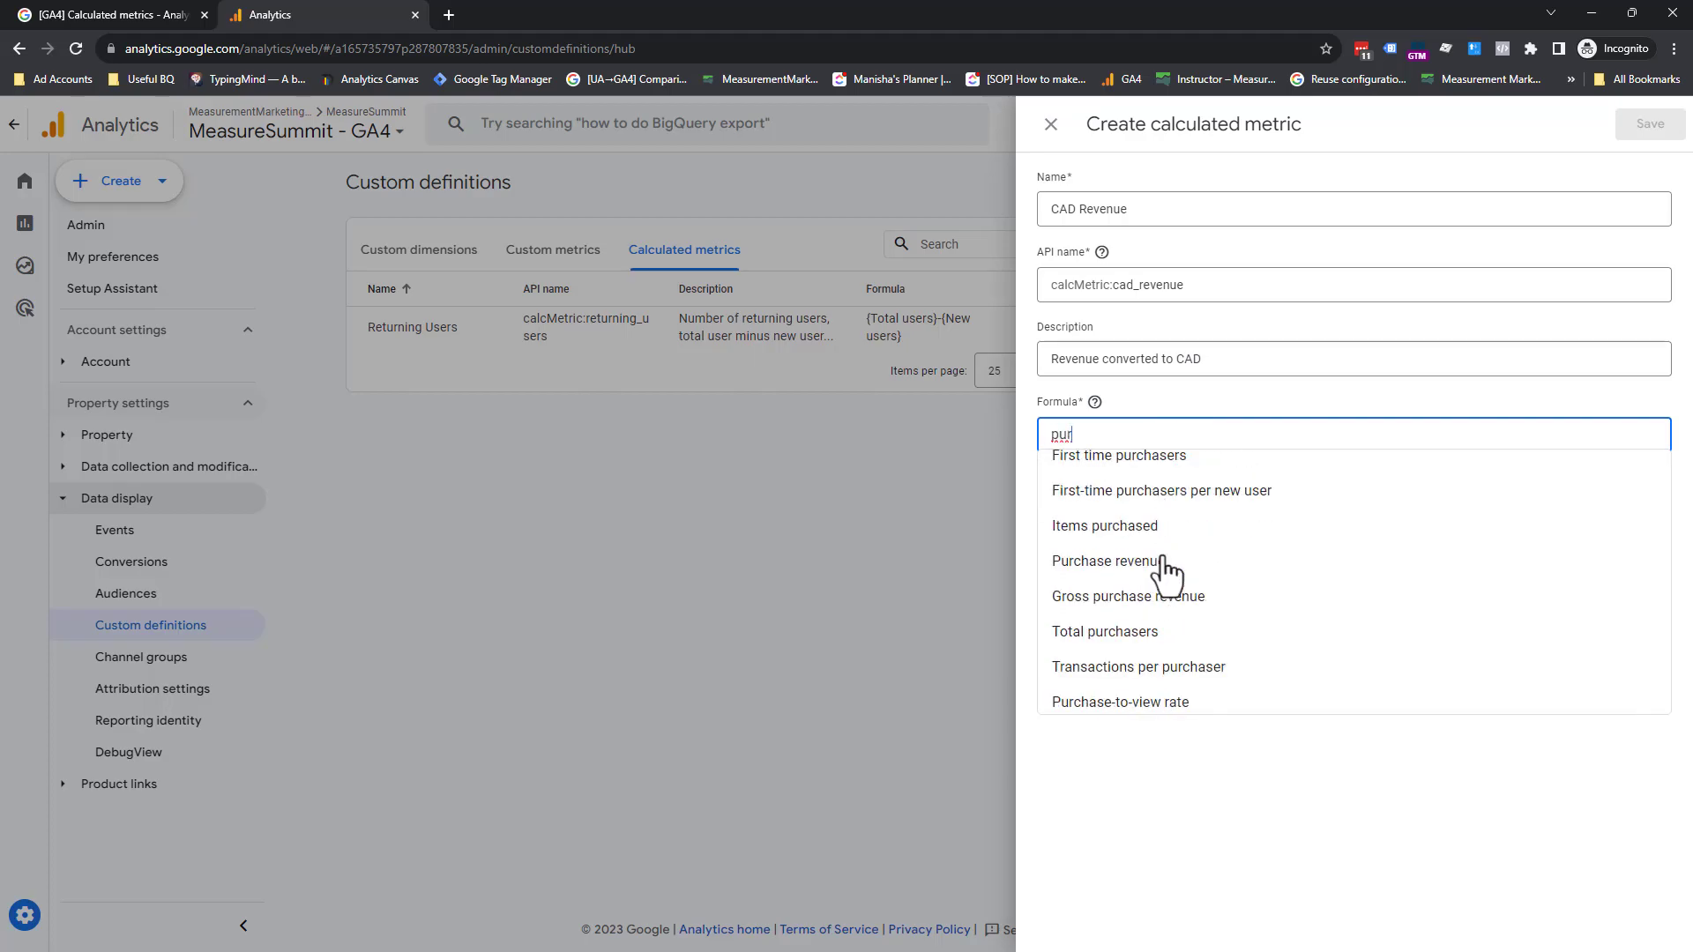
left_click(1164, 564)
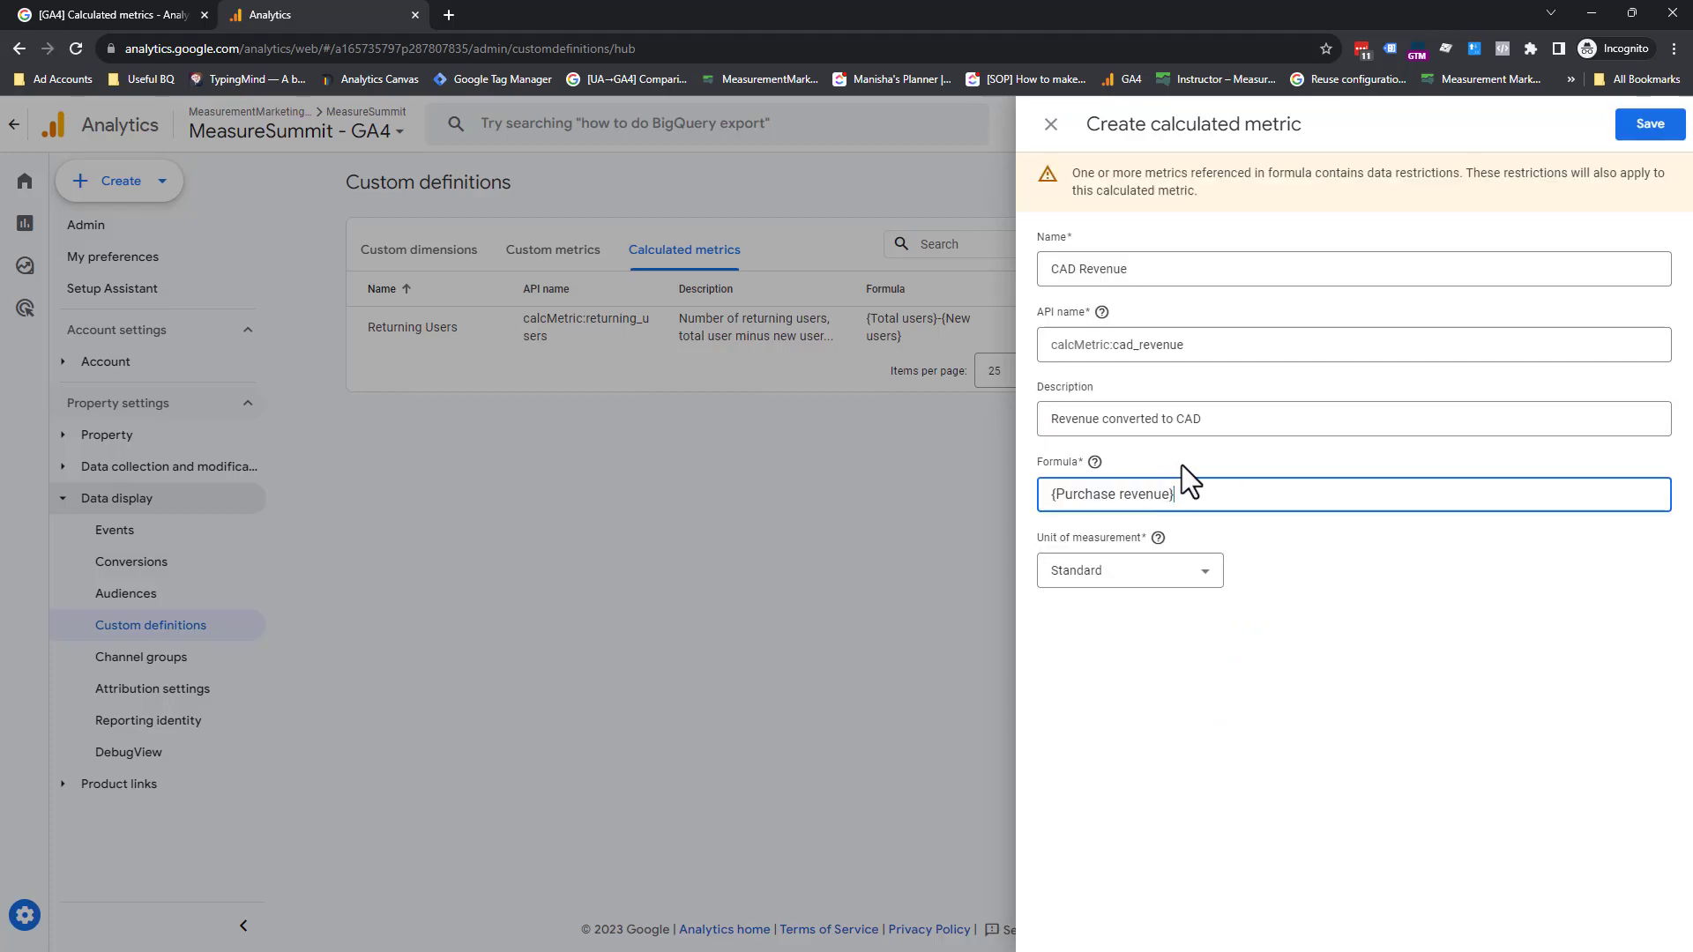
type("*1.35")
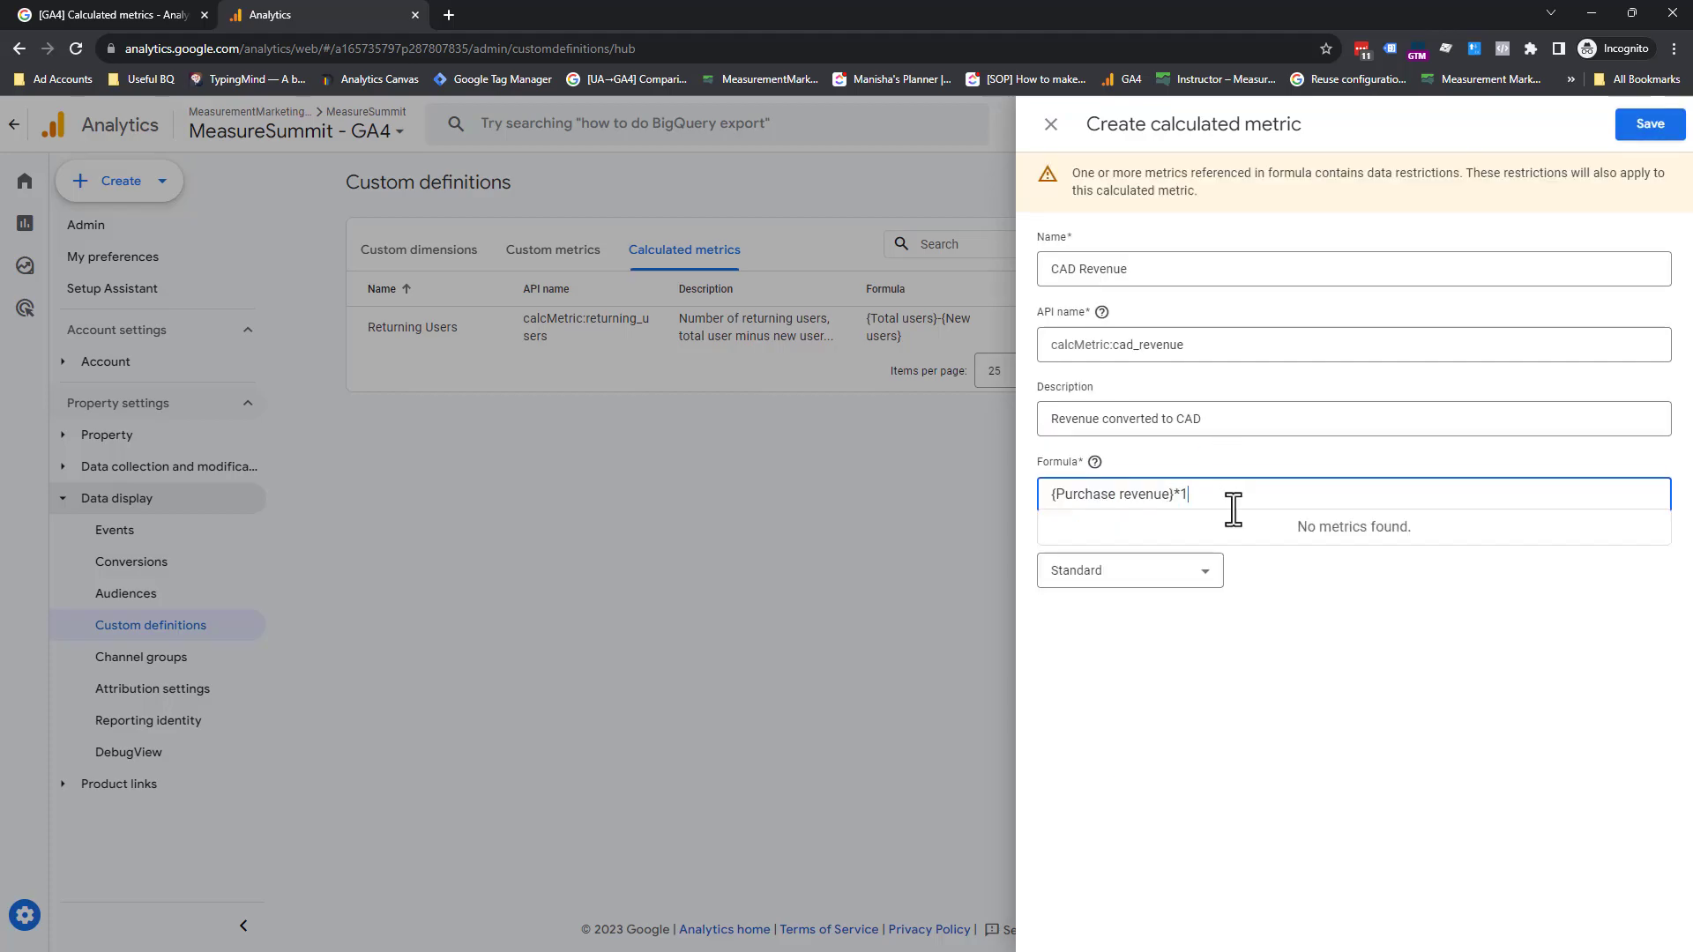
left_click(1308, 584)
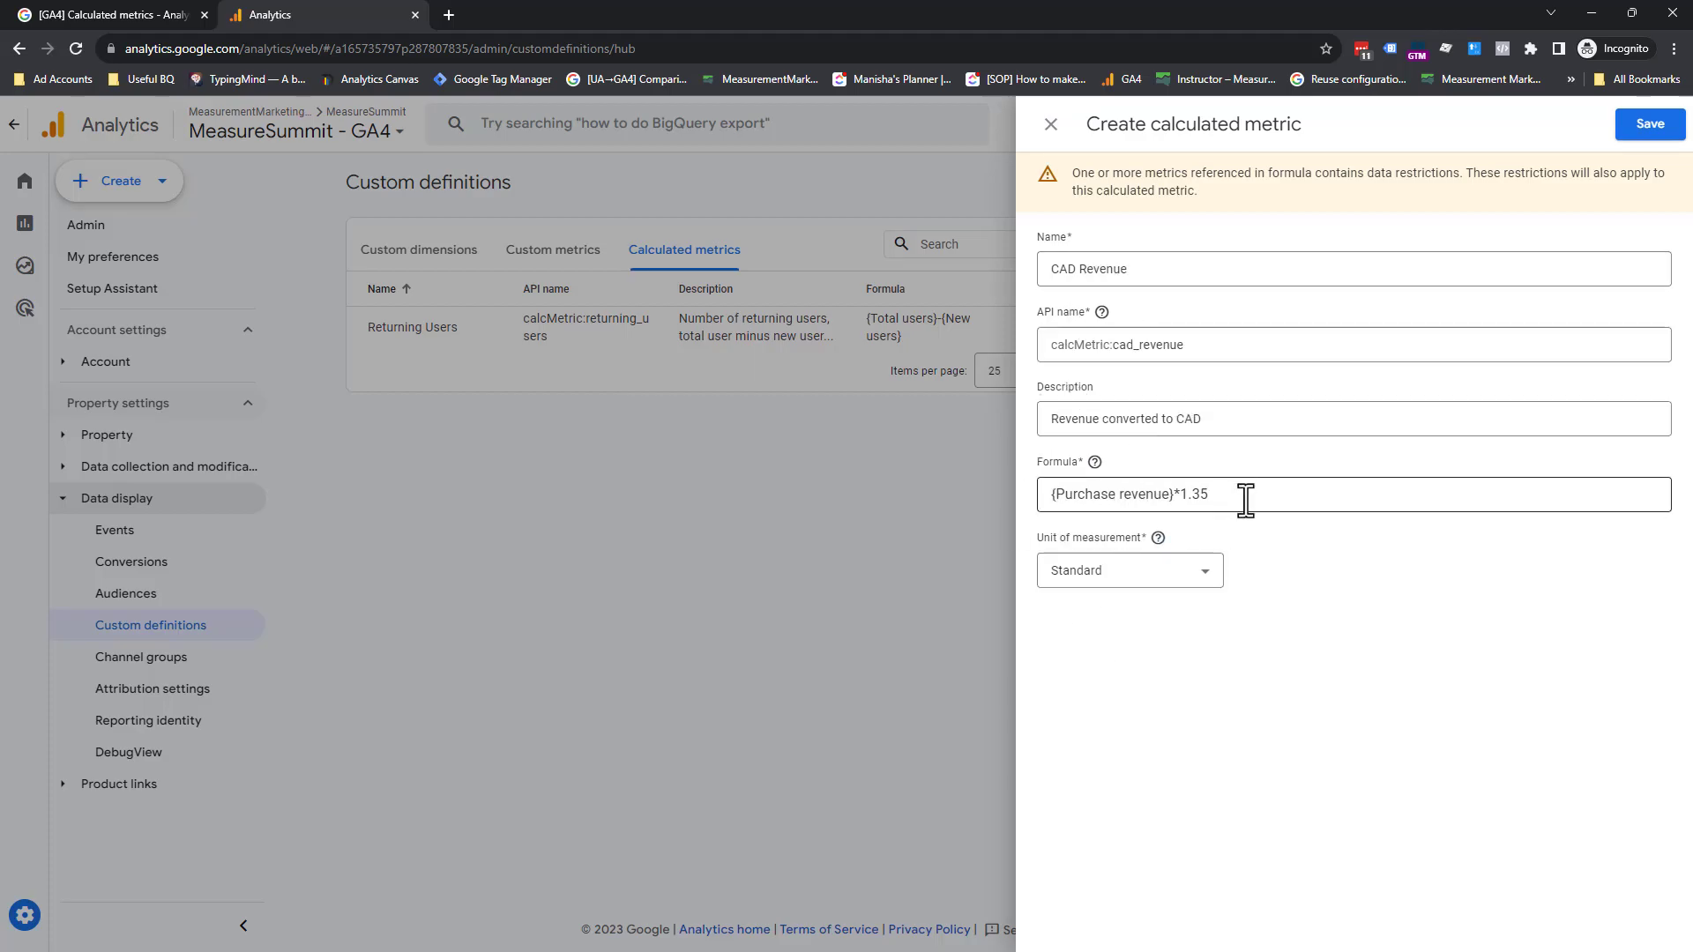
left_click_drag(1245, 500, 1040, 494)
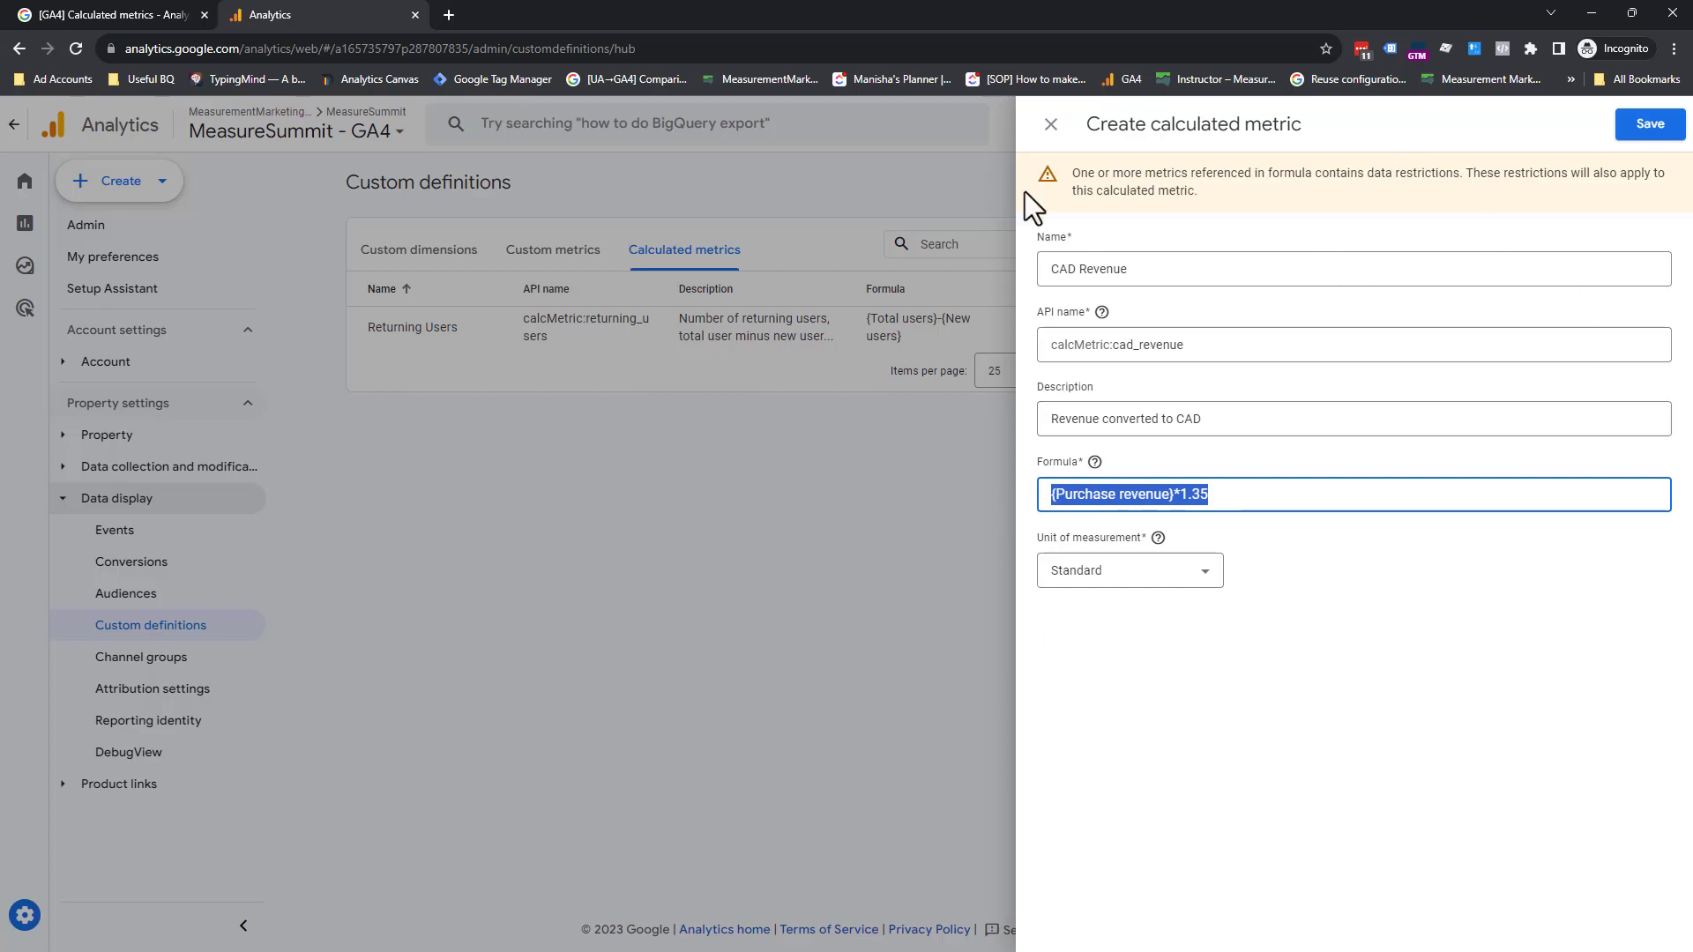